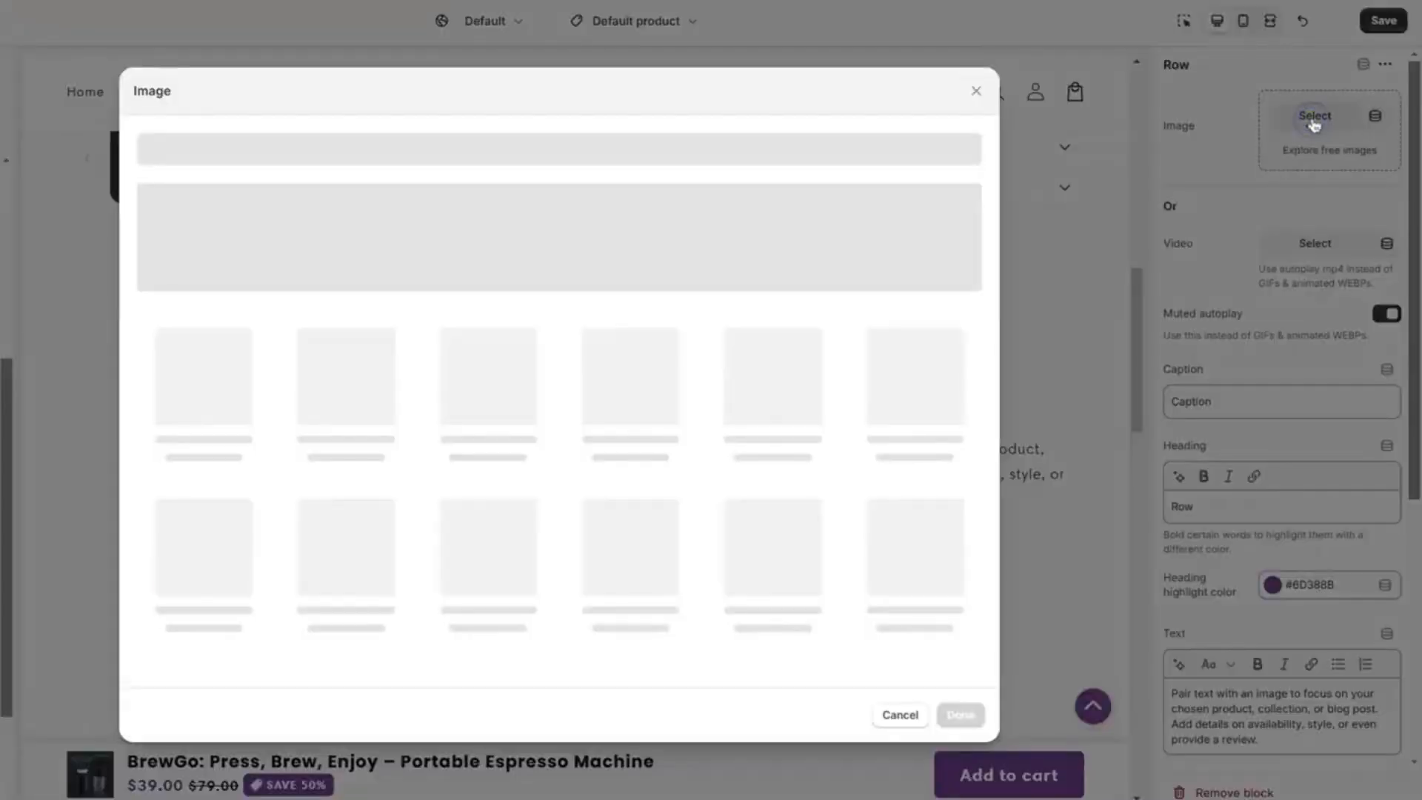
# - Assign the picture of three capsule machines as the first row's image and the uploaded MP4 as its video
pyautogui.click(961, 710)
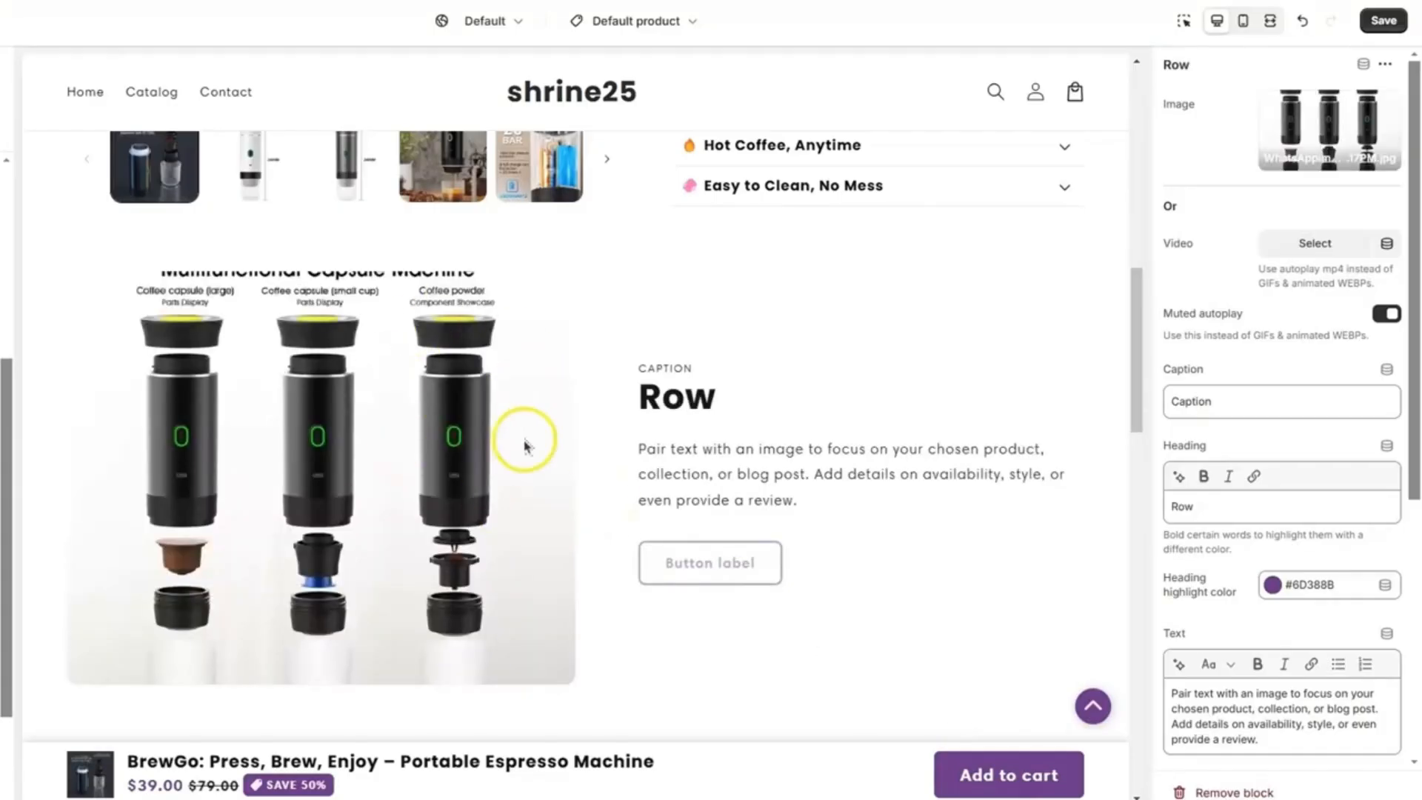
pyautogui.scroll(1, 524, 444)
pyautogui.click(1304, 240)
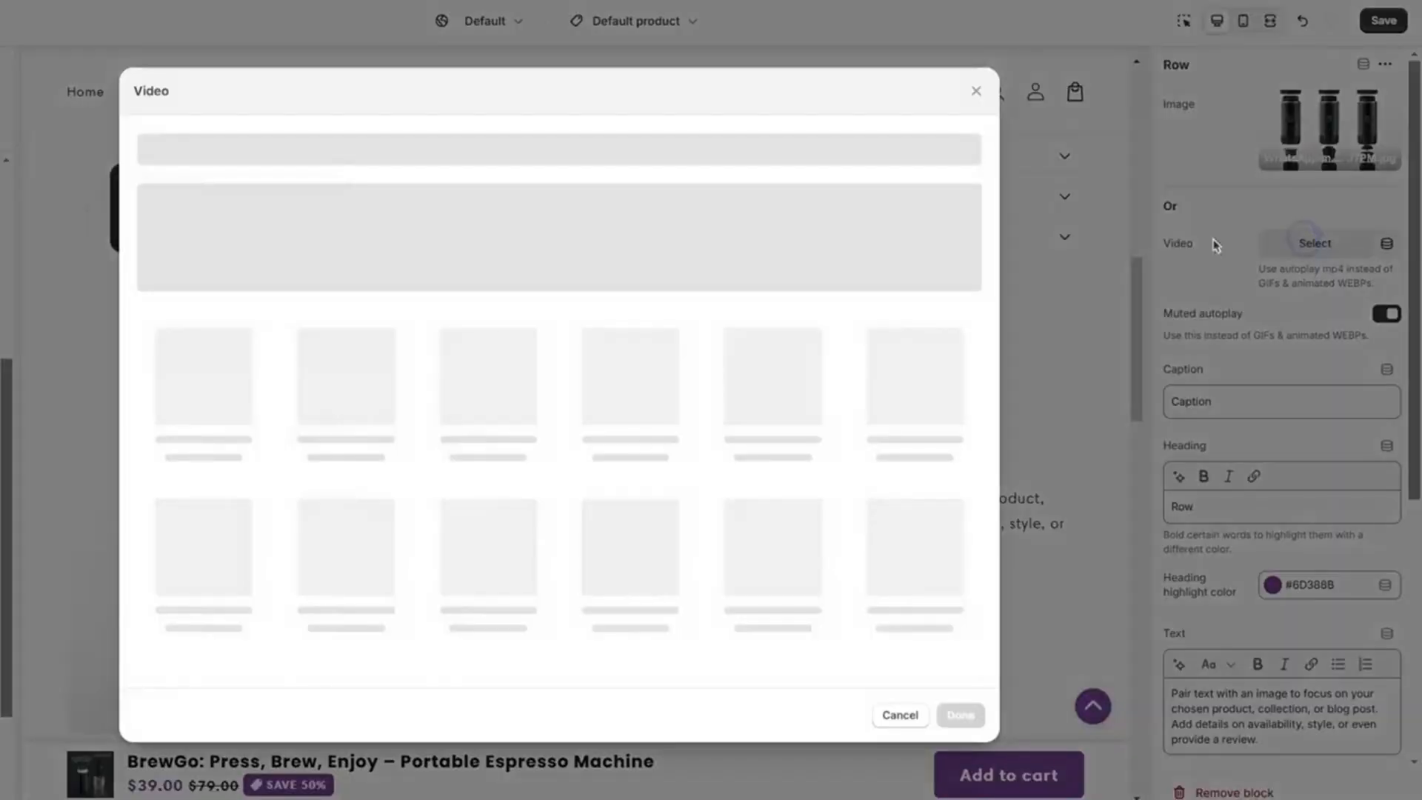
pyautogui.click(562, 511)
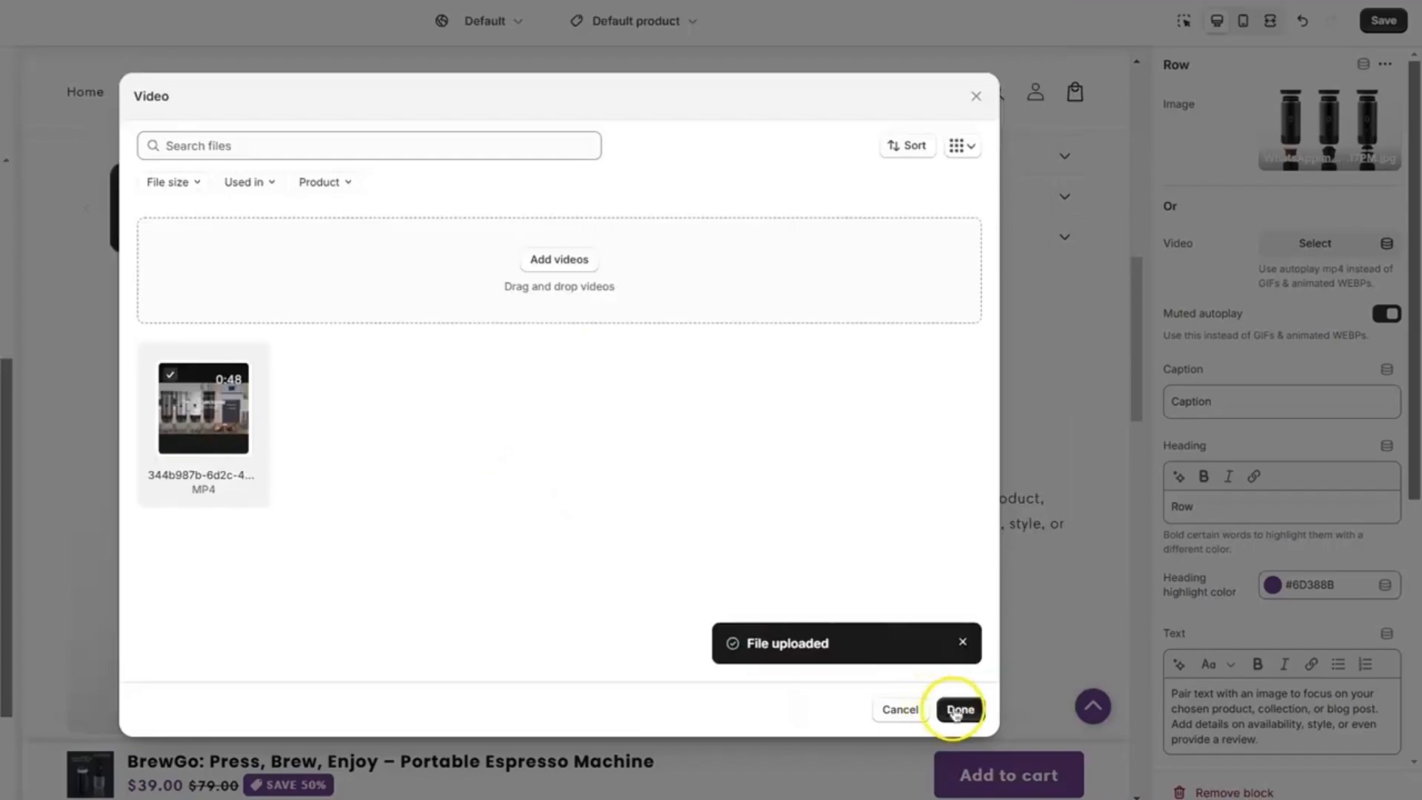
pyautogui.click(958, 710)
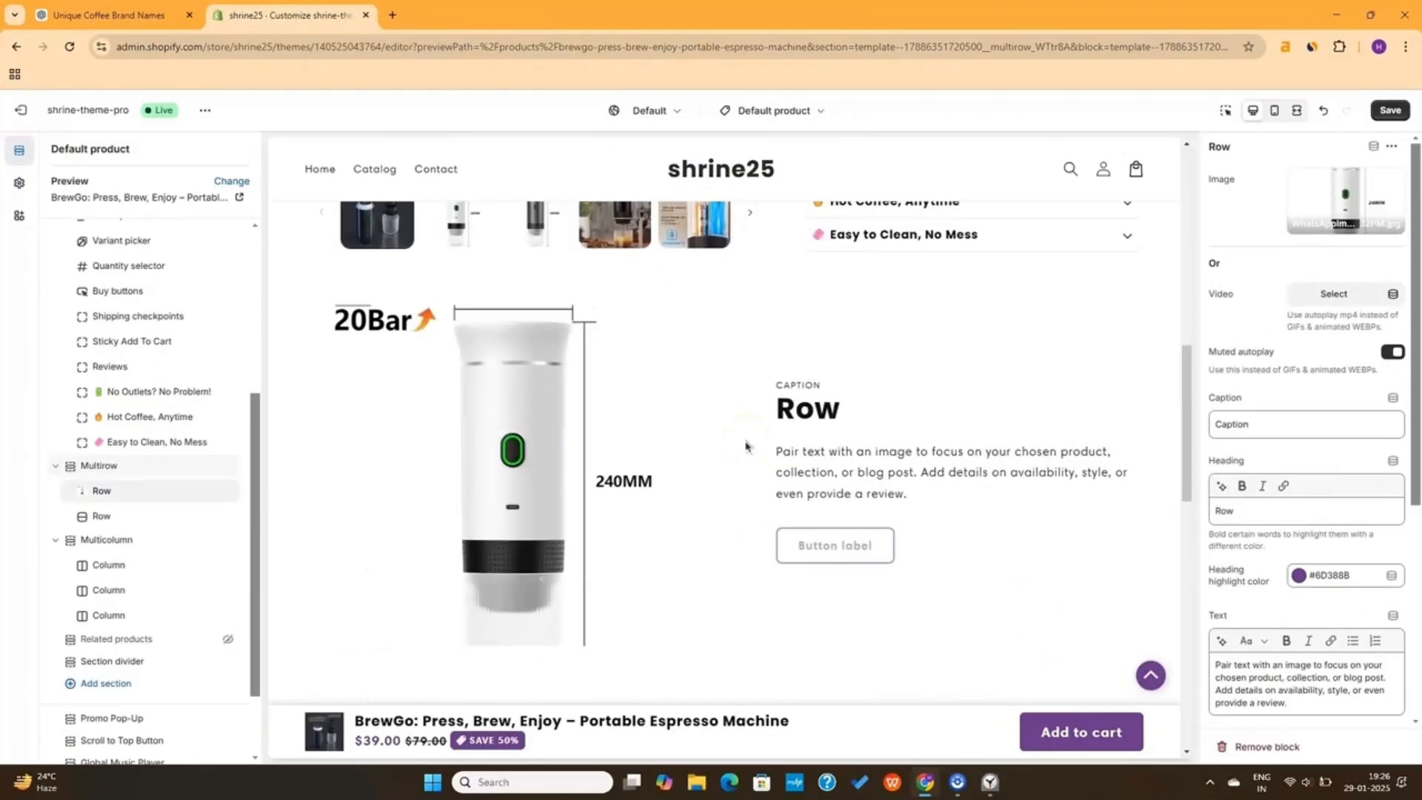
# - Copy the Section 1 heading from the ChatGPT conversation and set the first row's heading to "Fresh Espresso, Wherever You Go" in the Shopify editor
pyautogui.click(111, 15)
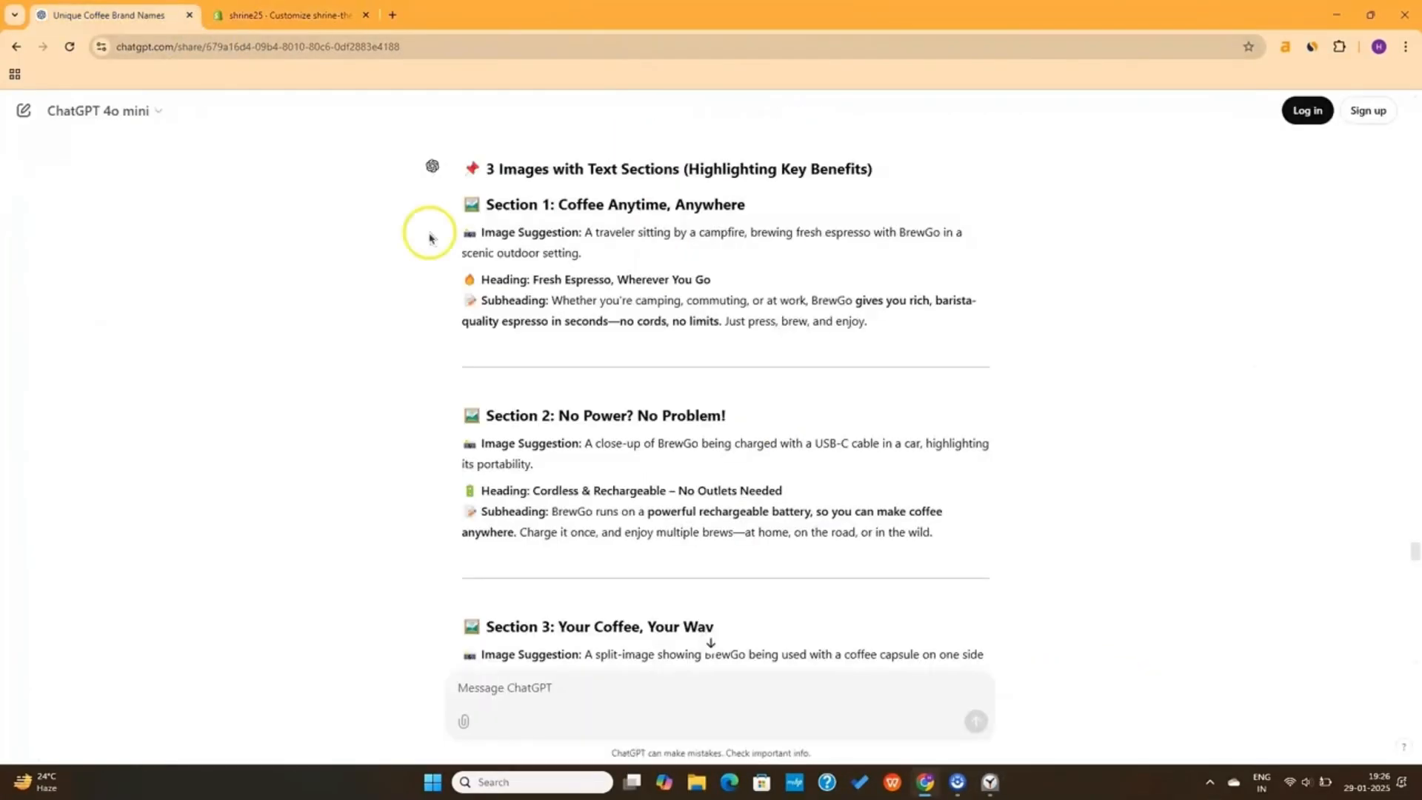
pyautogui.moveTo(534, 278); pyautogui.dragTo(711, 280)
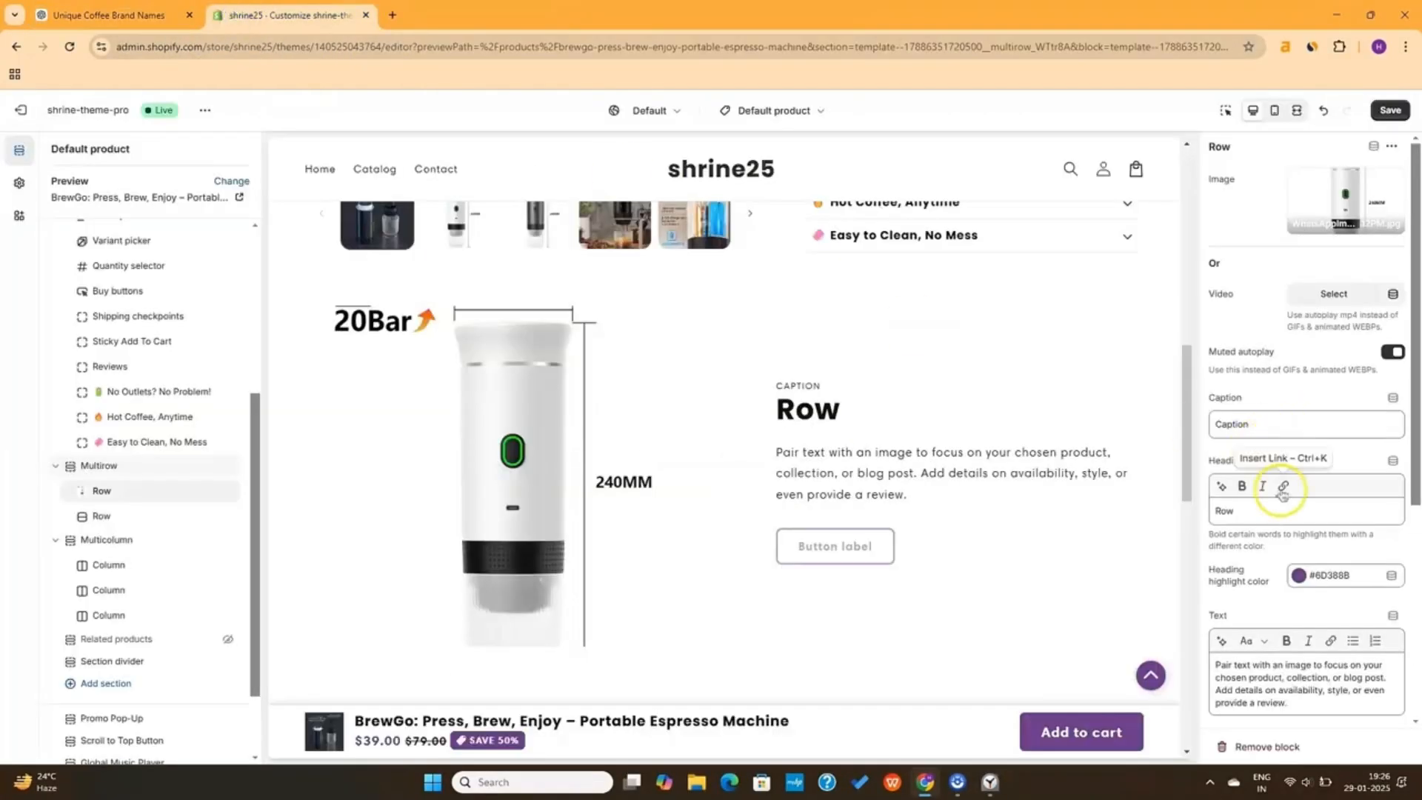
pyautogui.write('Fresh Espresso, Wherever You Go')
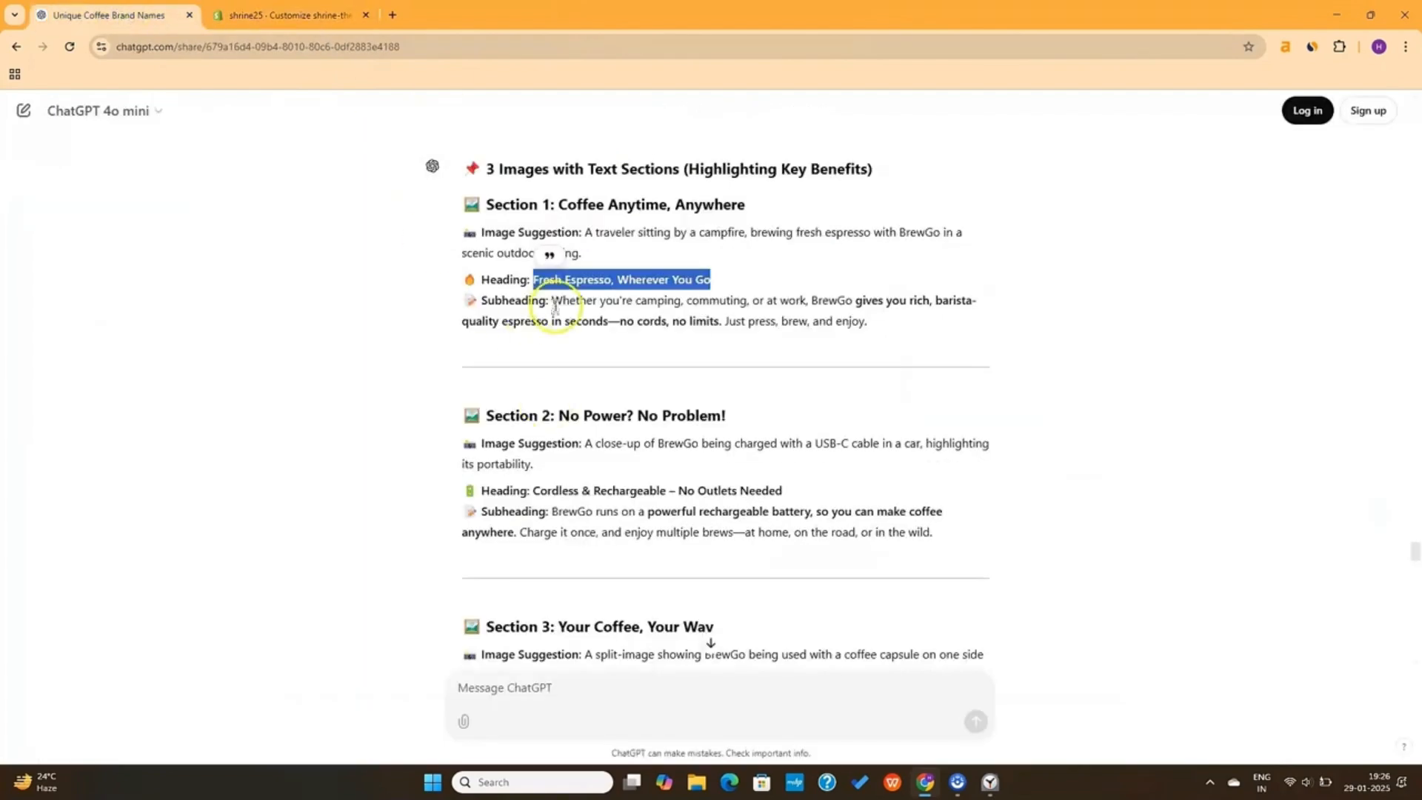
# - Replace the first row's text with the Section 1 subheading copied from ChatGPT, and clear its button label
pyautogui.moveTo(552, 301); pyautogui.dragTo(868, 323)
pyautogui.hotkey('ctrl', 'c')
pyautogui.click(288, 15)
pyautogui.click(1269, 676)
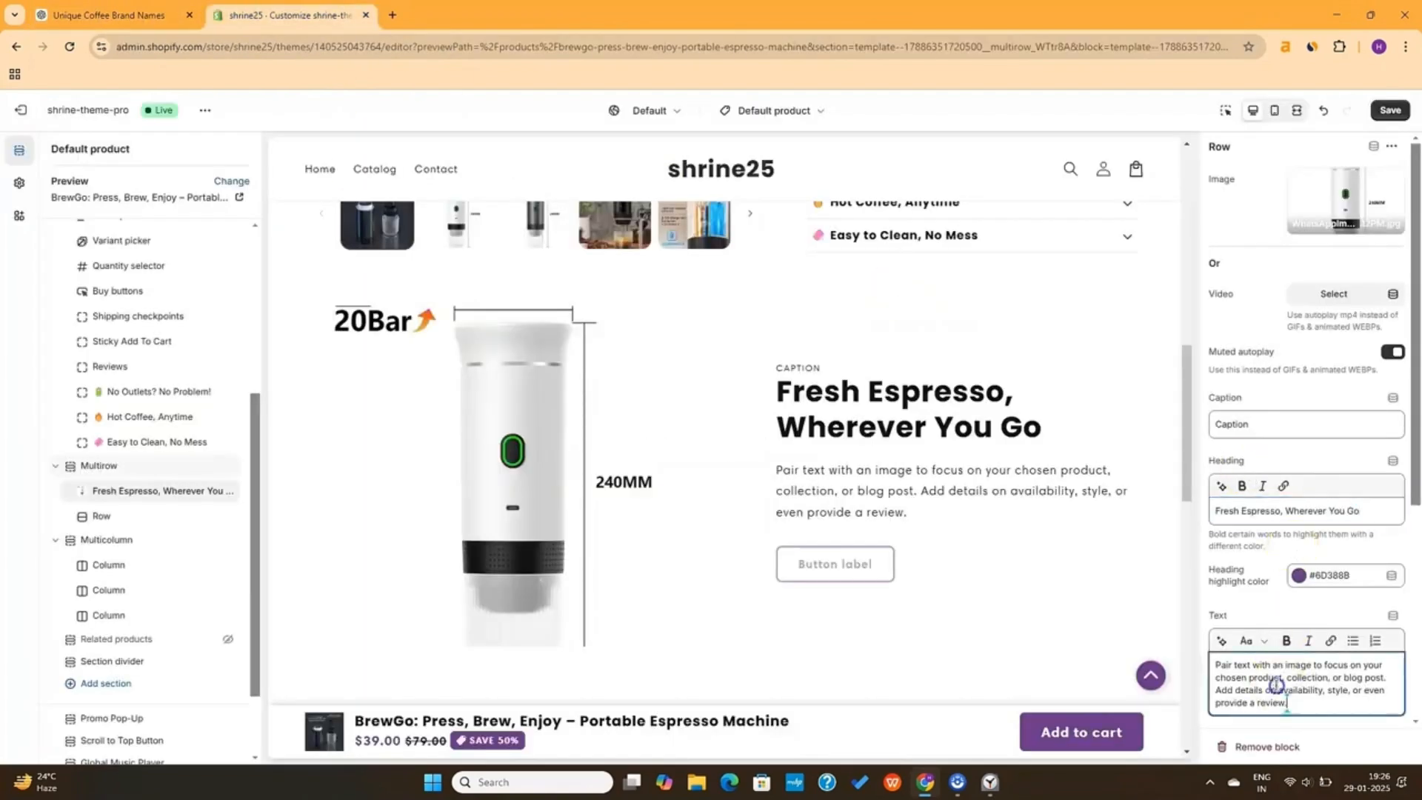
pyautogui.hotkey('ctrl', 'a')
pyautogui.hotkey('ctrl', 'v')
pyautogui.scroll(-3, 1262, 637)
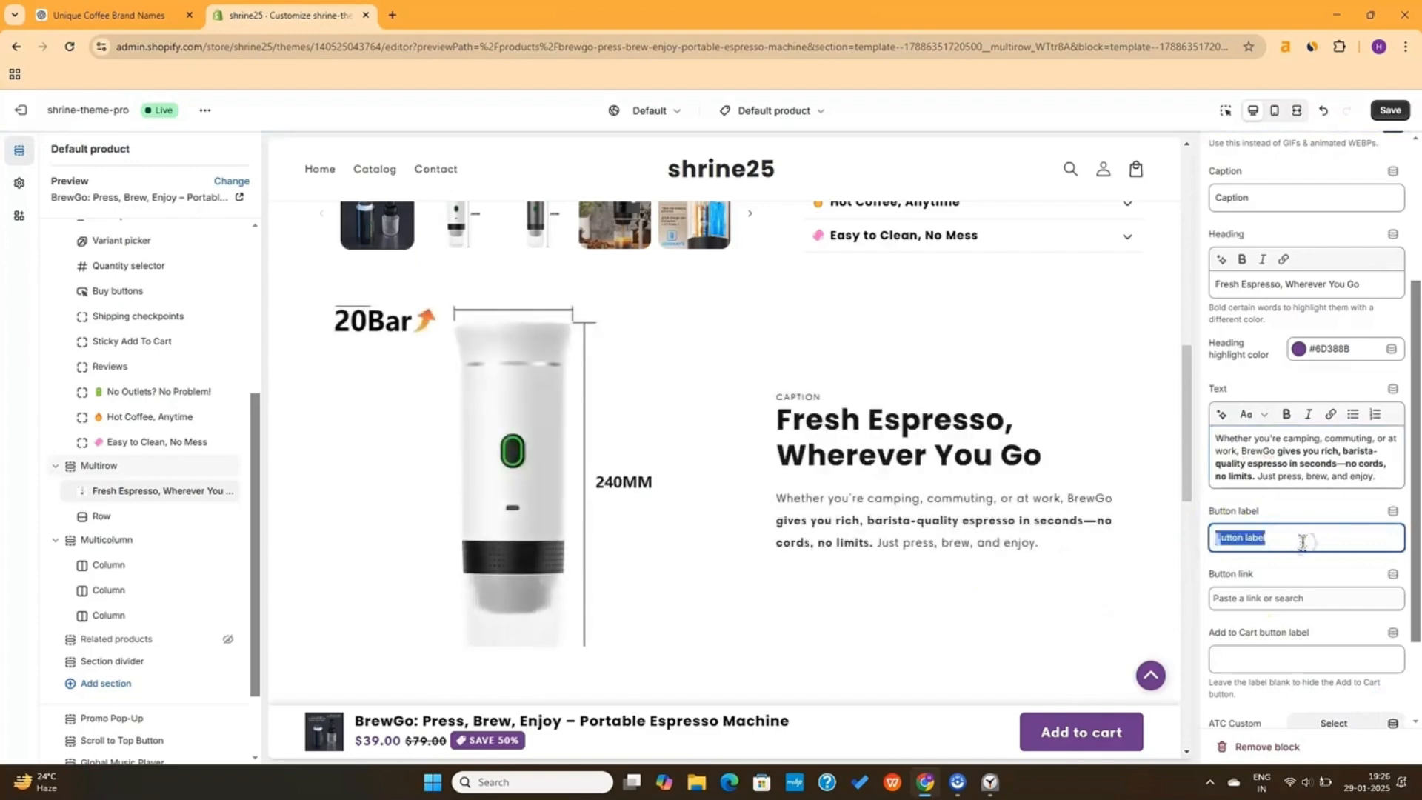
pyautogui.press('BackSpace')
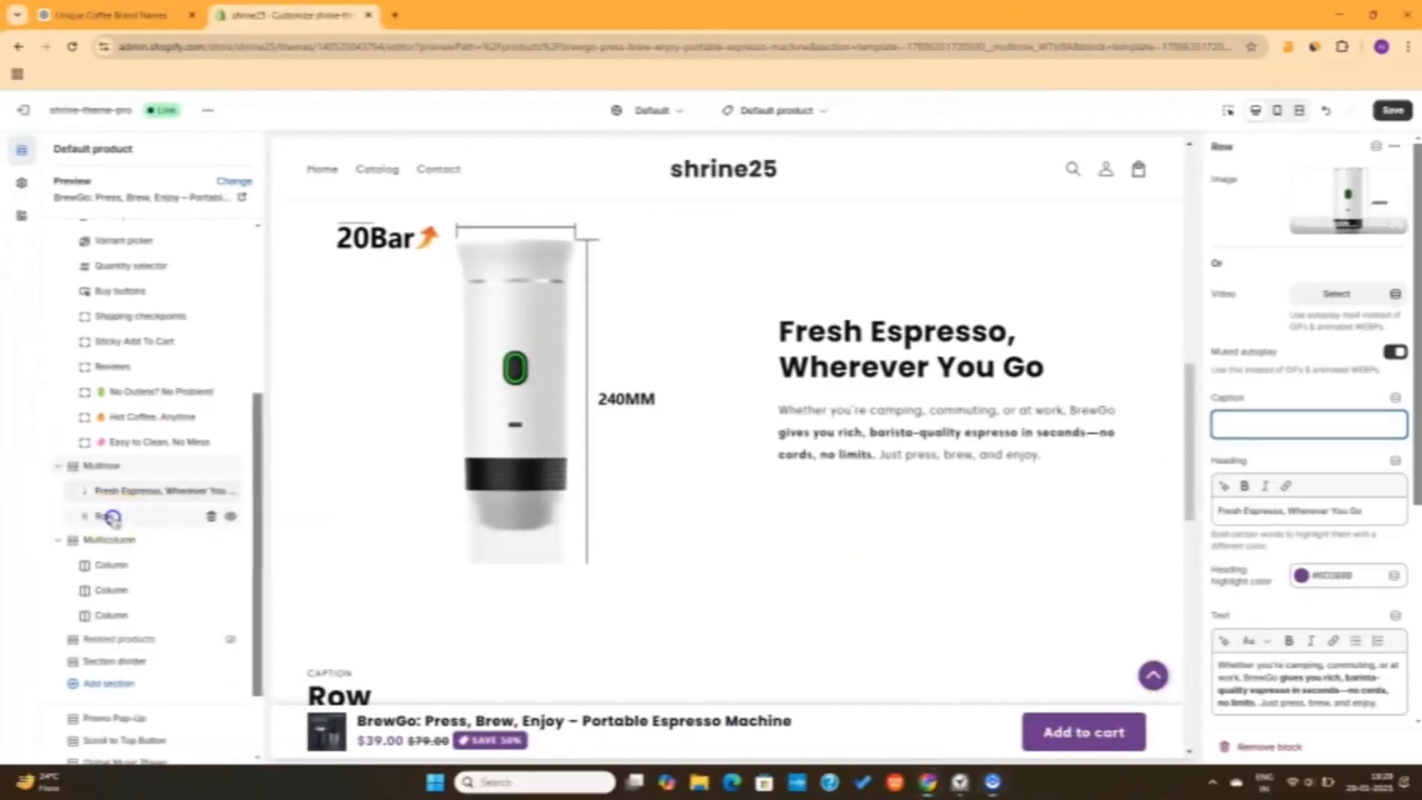
# - Clear the second row's caption and set its heading to "Cordless & Rechargeable – No Outlets Needed", copied from Section 2 in ChatGPT
pyautogui.click(111, 514)
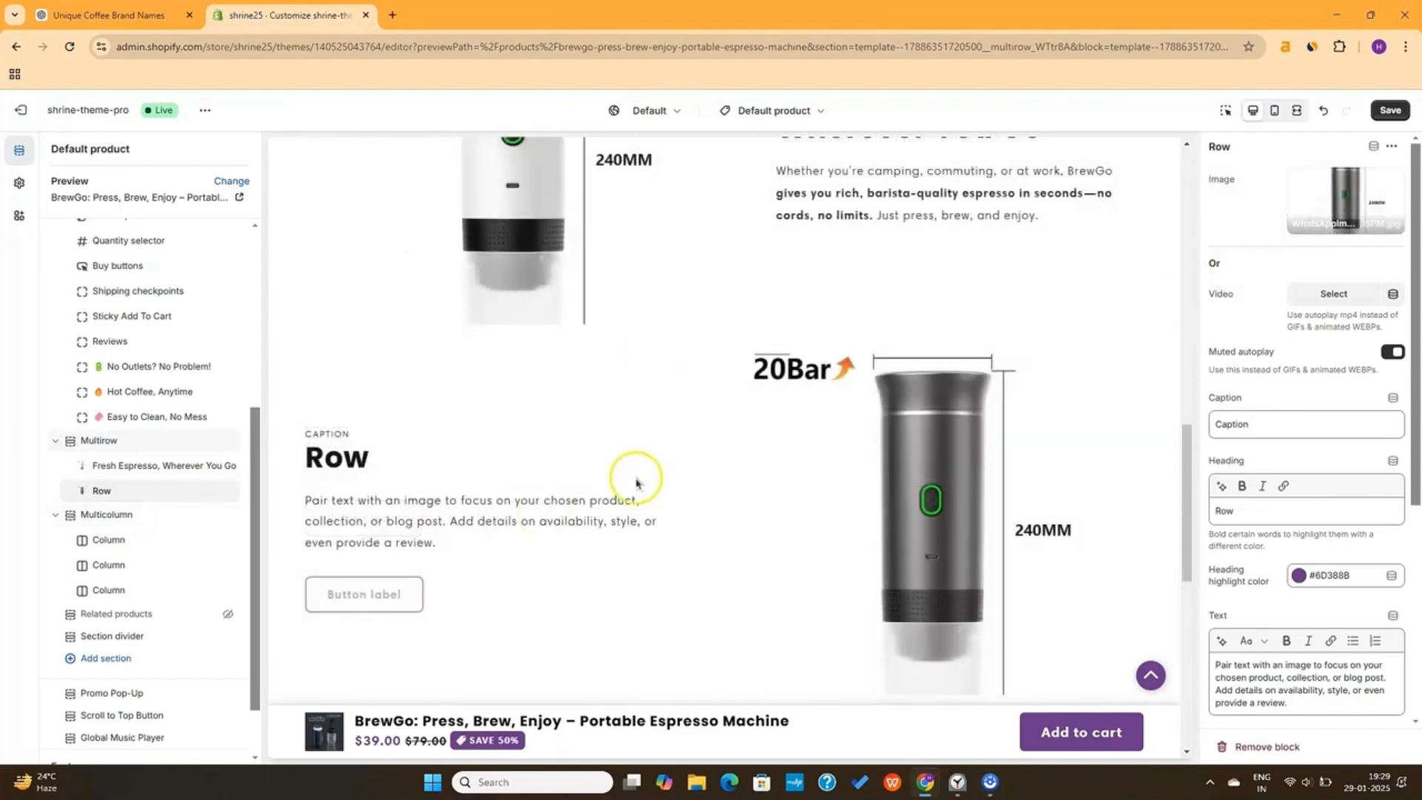
pyautogui.click(167, 16)
pyautogui.moveTo(532, 489); pyautogui.dragTo(793, 489)
pyautogui.click(303, 15)
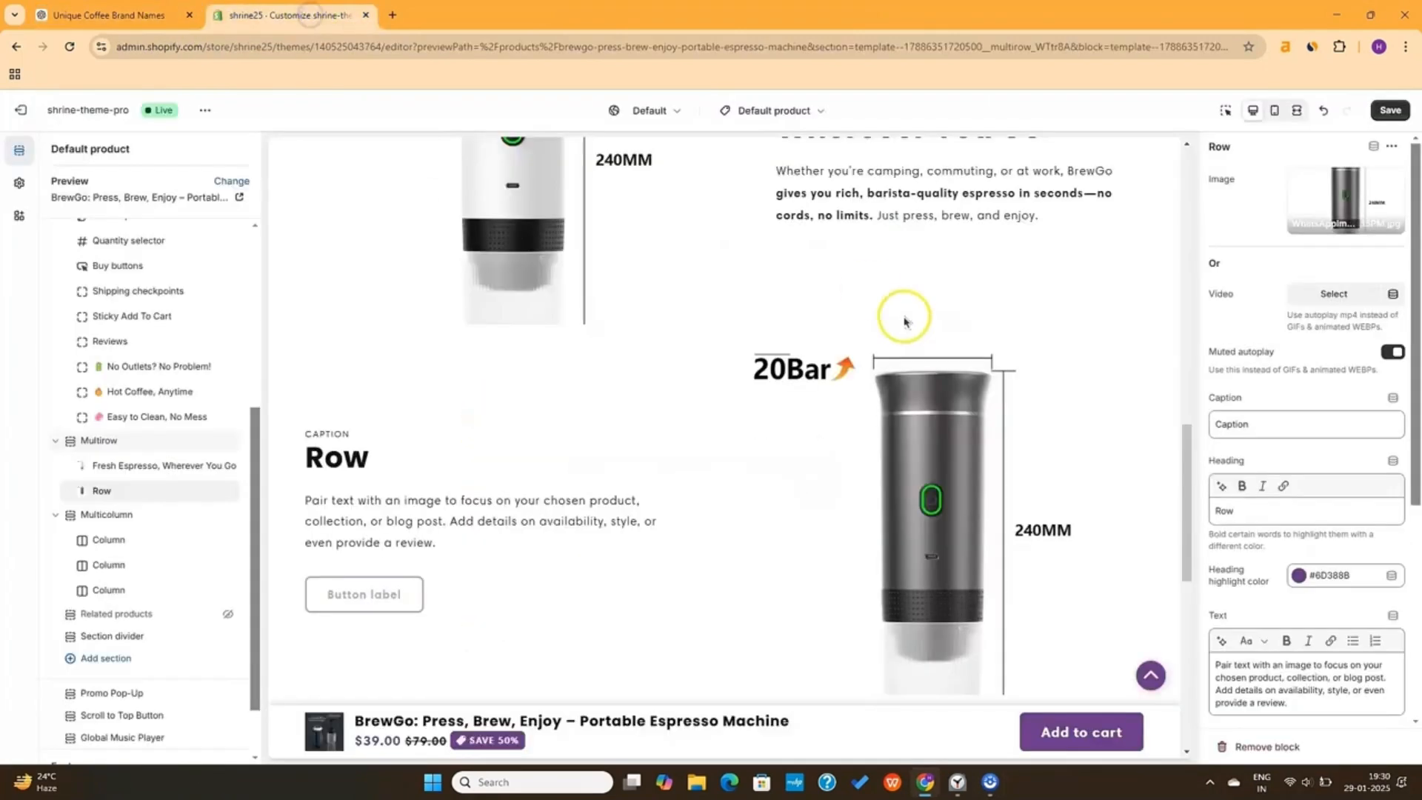
pyautogui.press('BackSpace')
pyautogui.tripleClick(1257, 511)
pyautogui.hotkey('ctrl', 'v')
# - Replace the second row's text with the Section 2 subheading from ChatGPT, beginning "BrewGo runs on a powerful rechargeable battery"
pyautogui.click(111, 14)
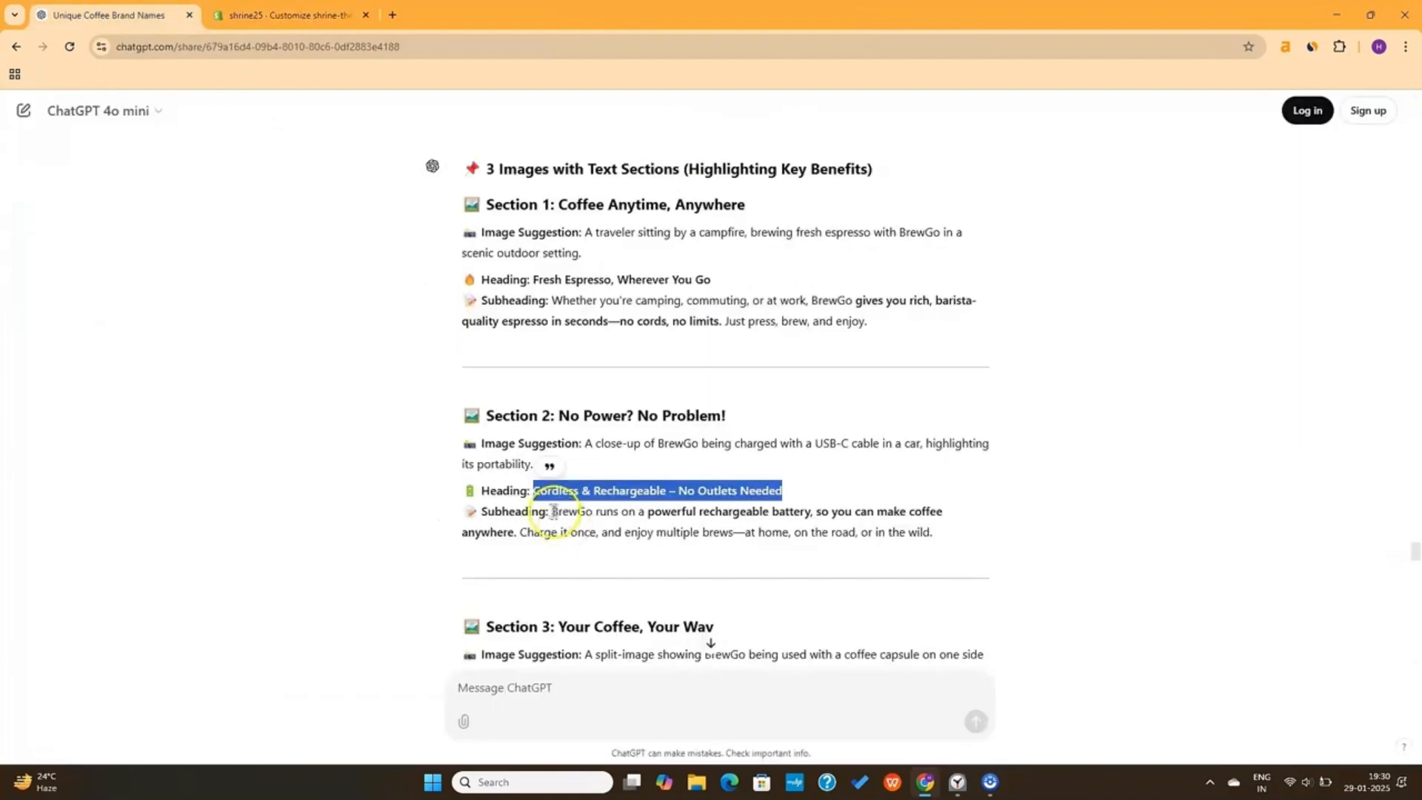
pyautogui.moveTo(553, 513); pyautogui.dragTo(962, 537)
pyautogui.hotkey('ctrl', 'c')
pyautogui.click(273, 12)
pyautogui.tripleClick(1310, 696)
pyautogui.hotkey('ctrl', 'v')
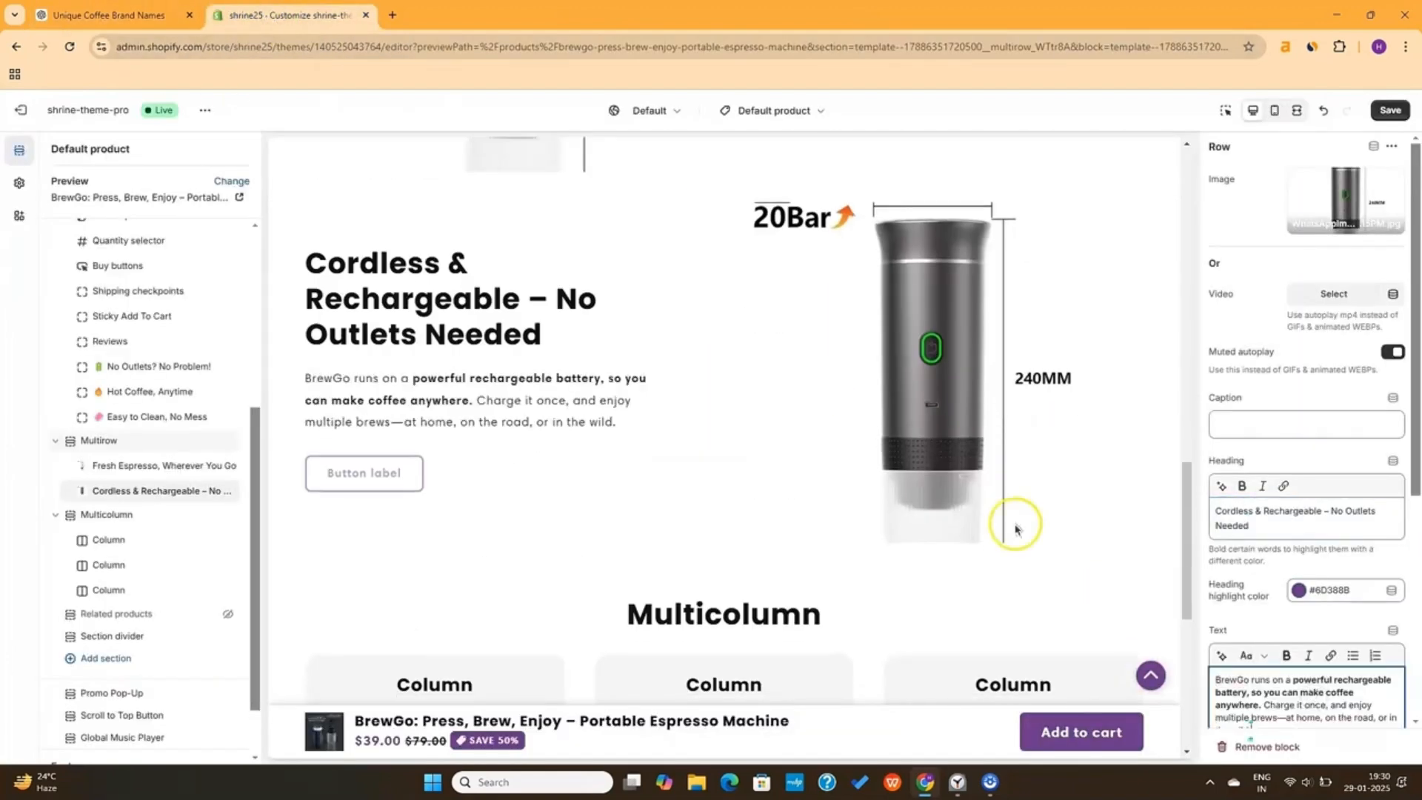
pyautogui.scroll(-5, 1360, 448)
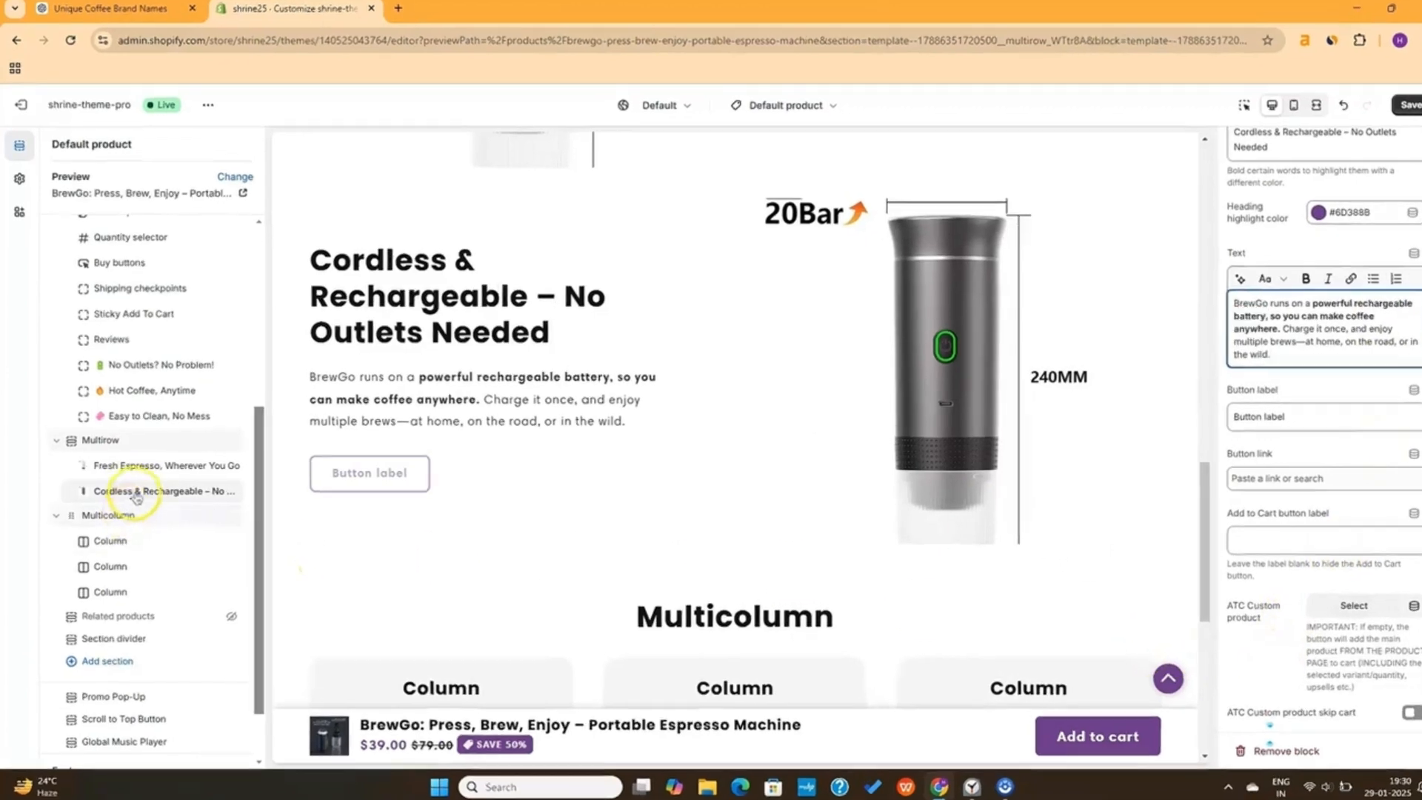
# - Set the Multirow section's image height to "Adapt to image" and open its desktop image width options
pyautogui.scroll(1, 165, 436)
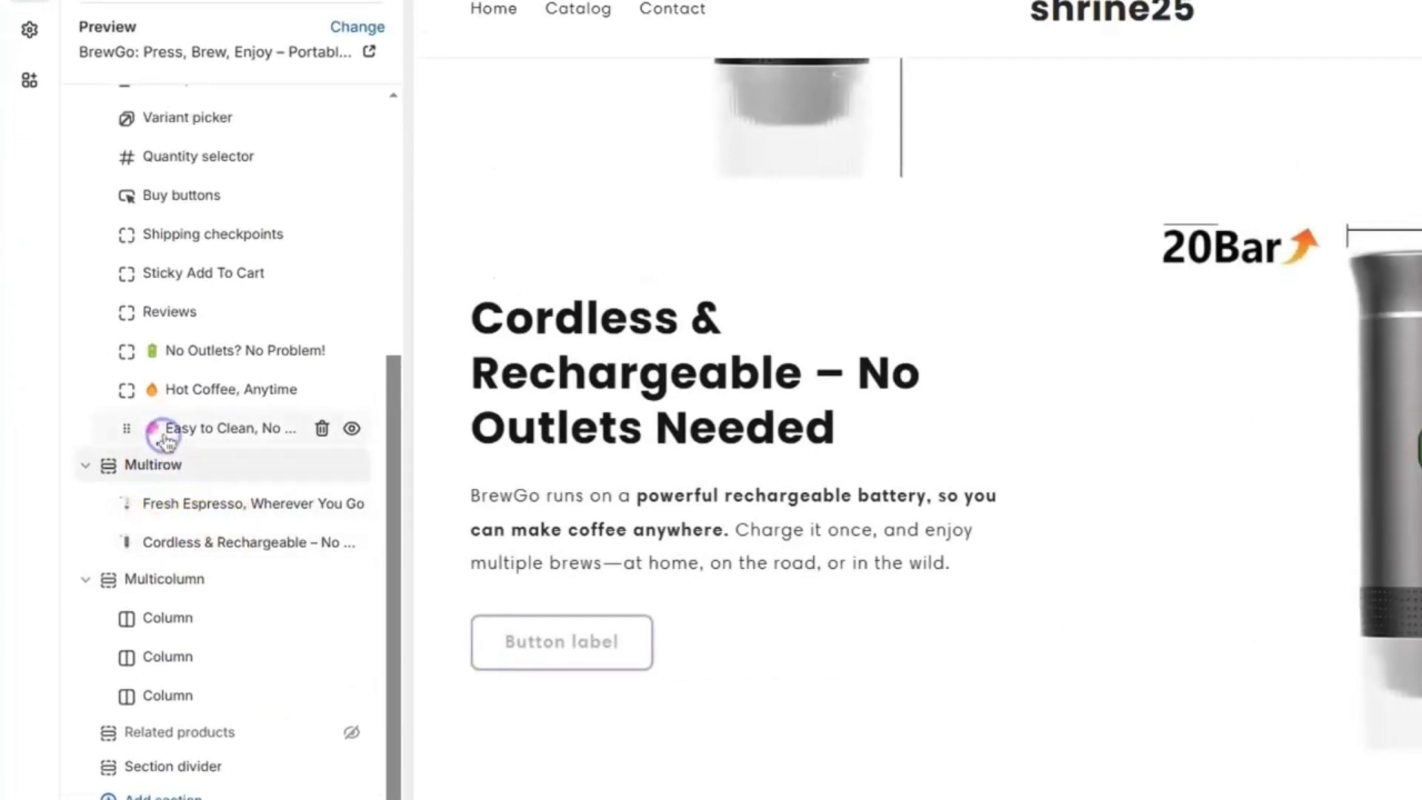
pyautogui.click(159, 462)
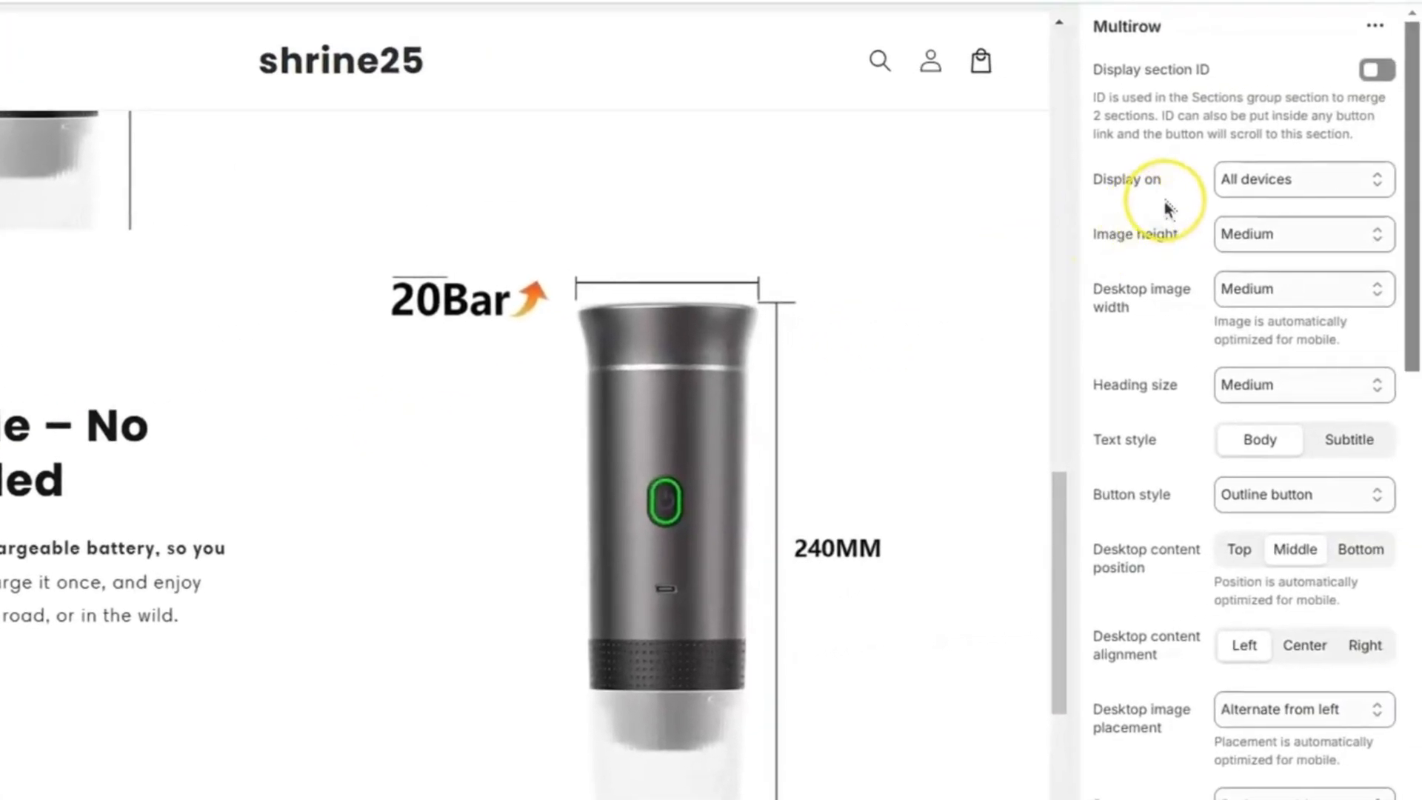
pyautogui.click(1274, 245)
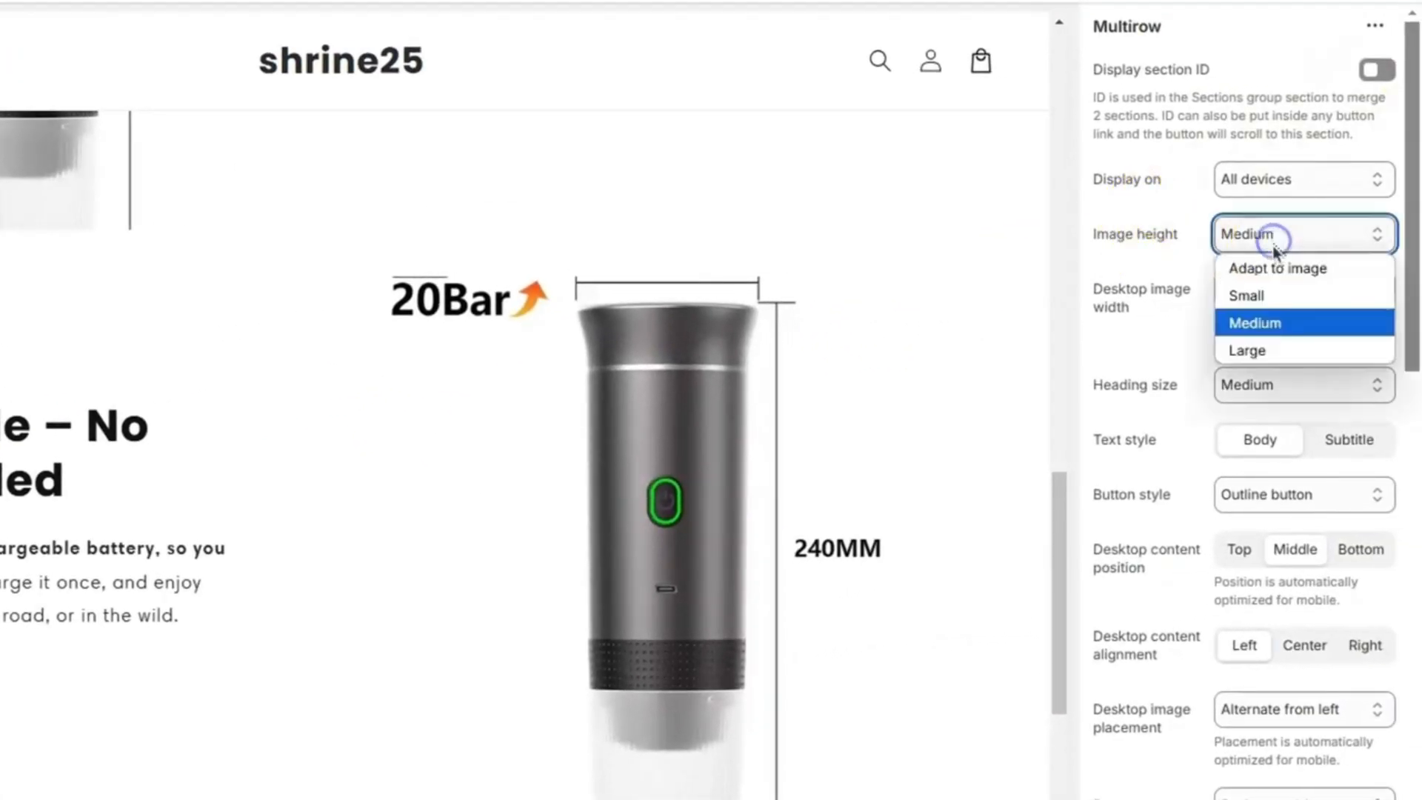
pyautogui.click(1277, 275)
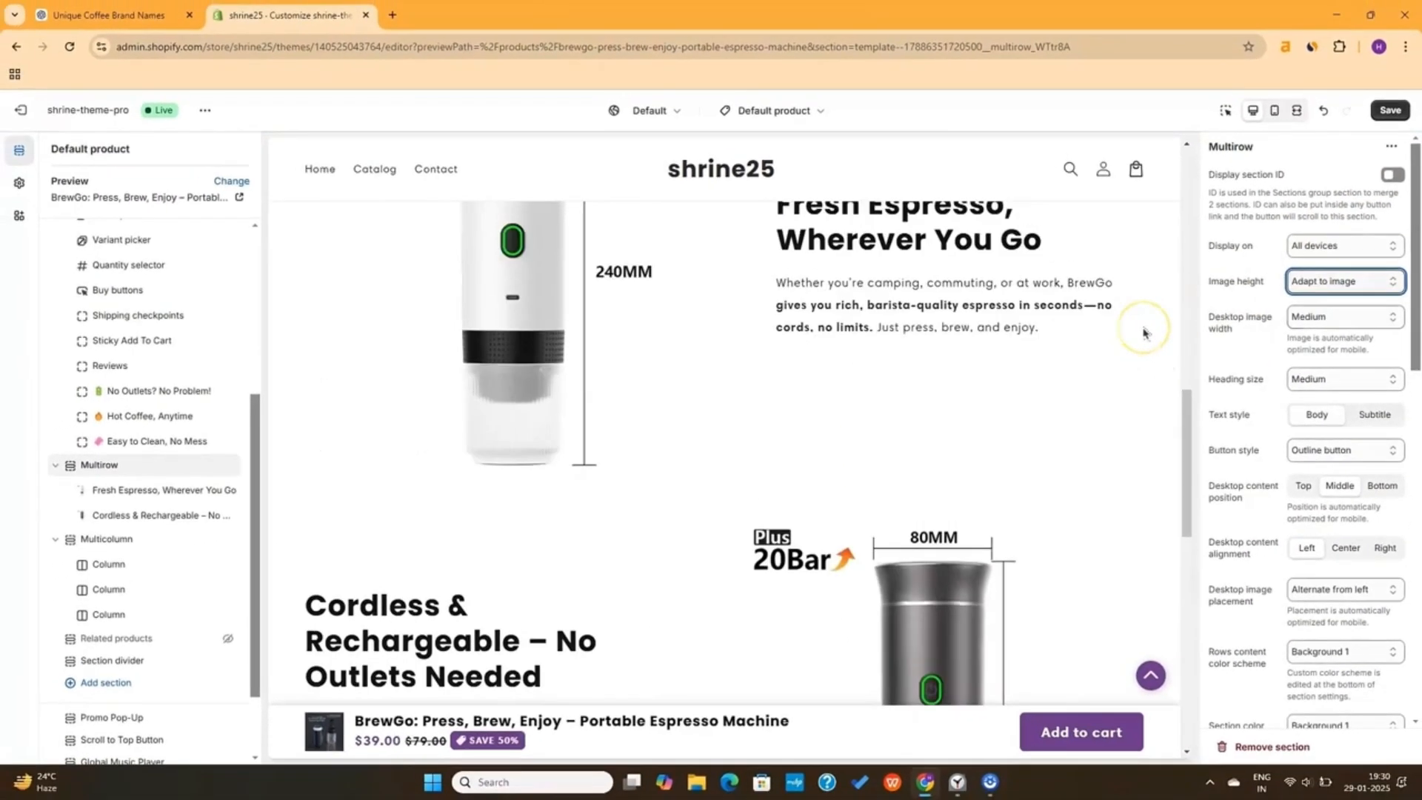
pyautogui.scroll(-10, 1143, 333)
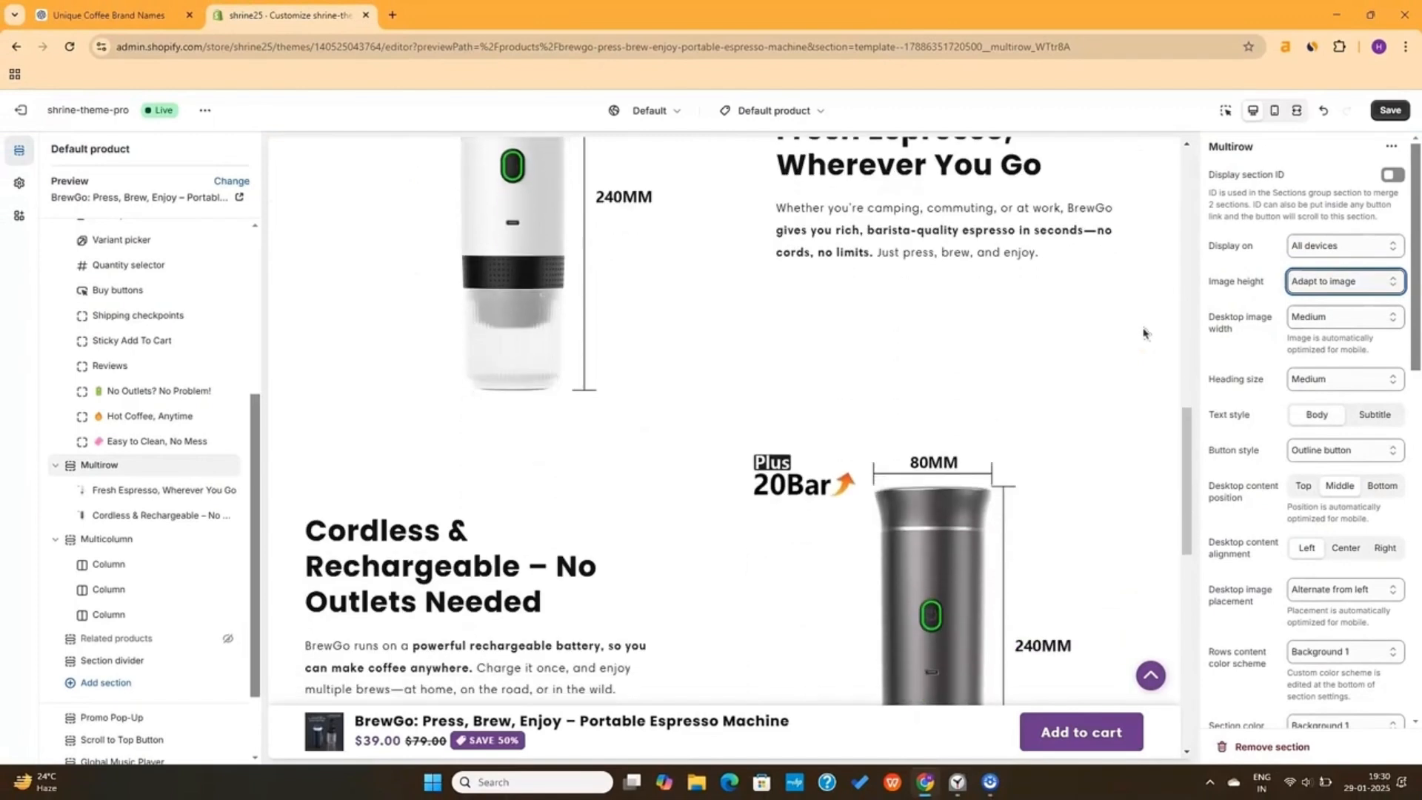
pyautogui.scroll(1, 1143, 332)
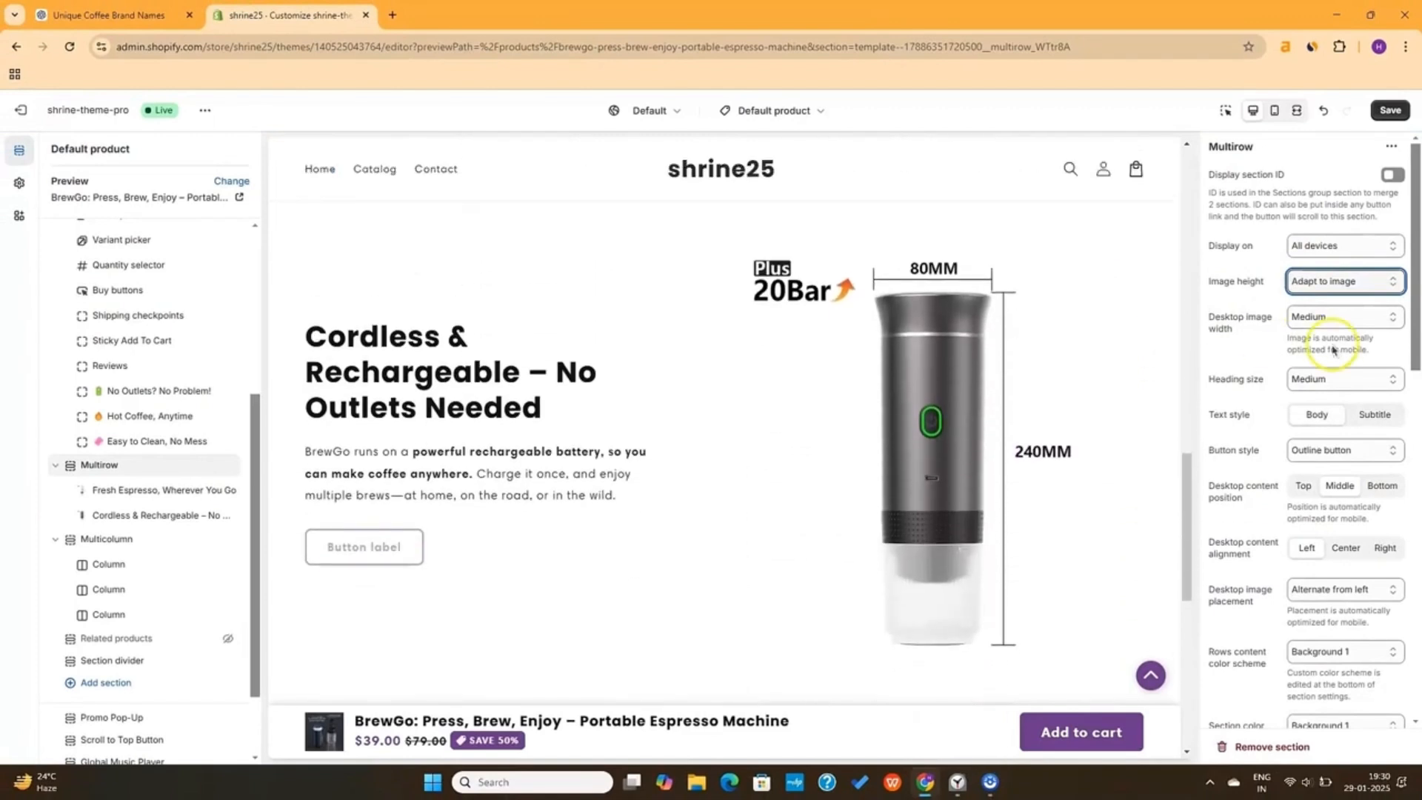
pyautogui.click(1363, 321)
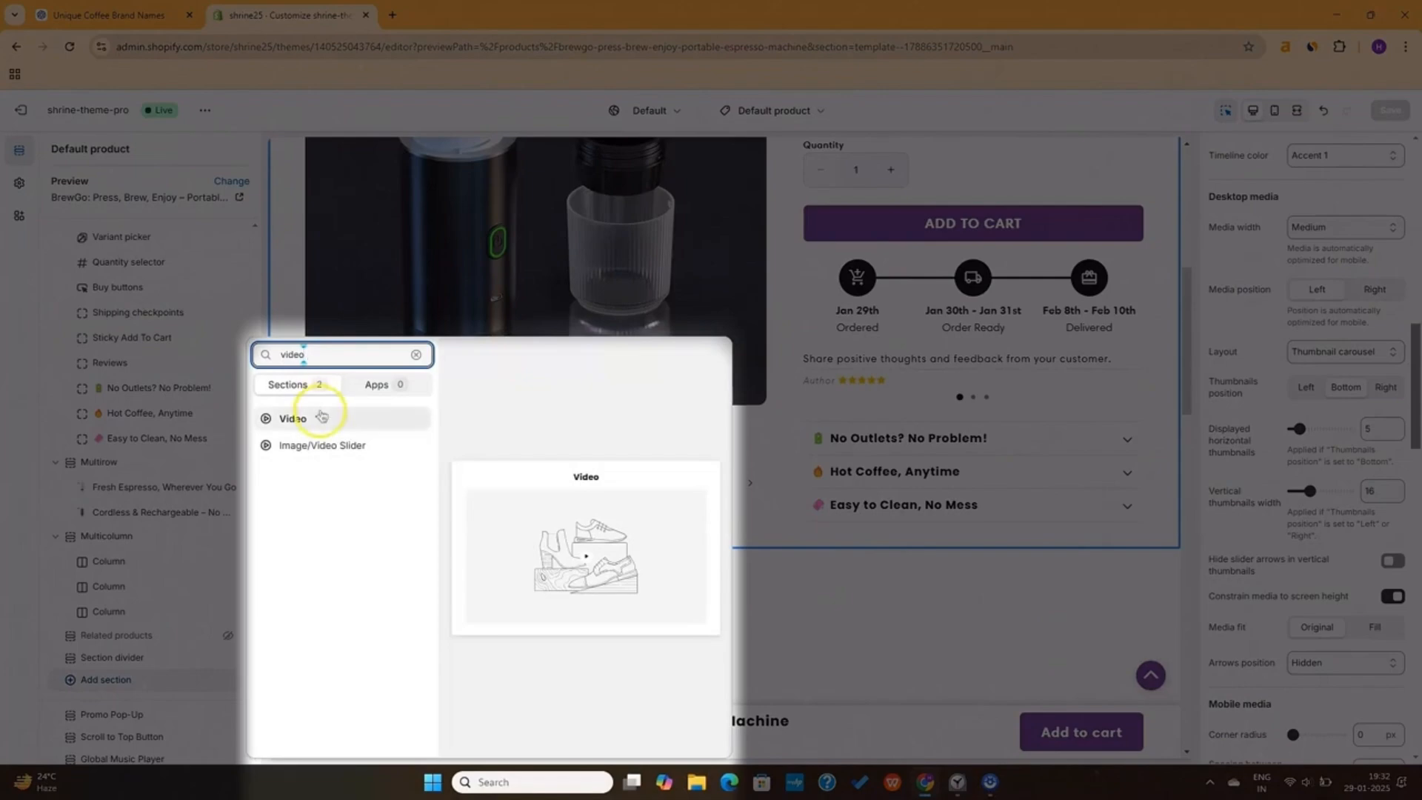
# - Add a Video section to the product template and move it directly above the Multirow section
pyautogui.click(322, 419)
pyautogui.moveTo(54, 562); pyautogui.dragTo(65, 365)
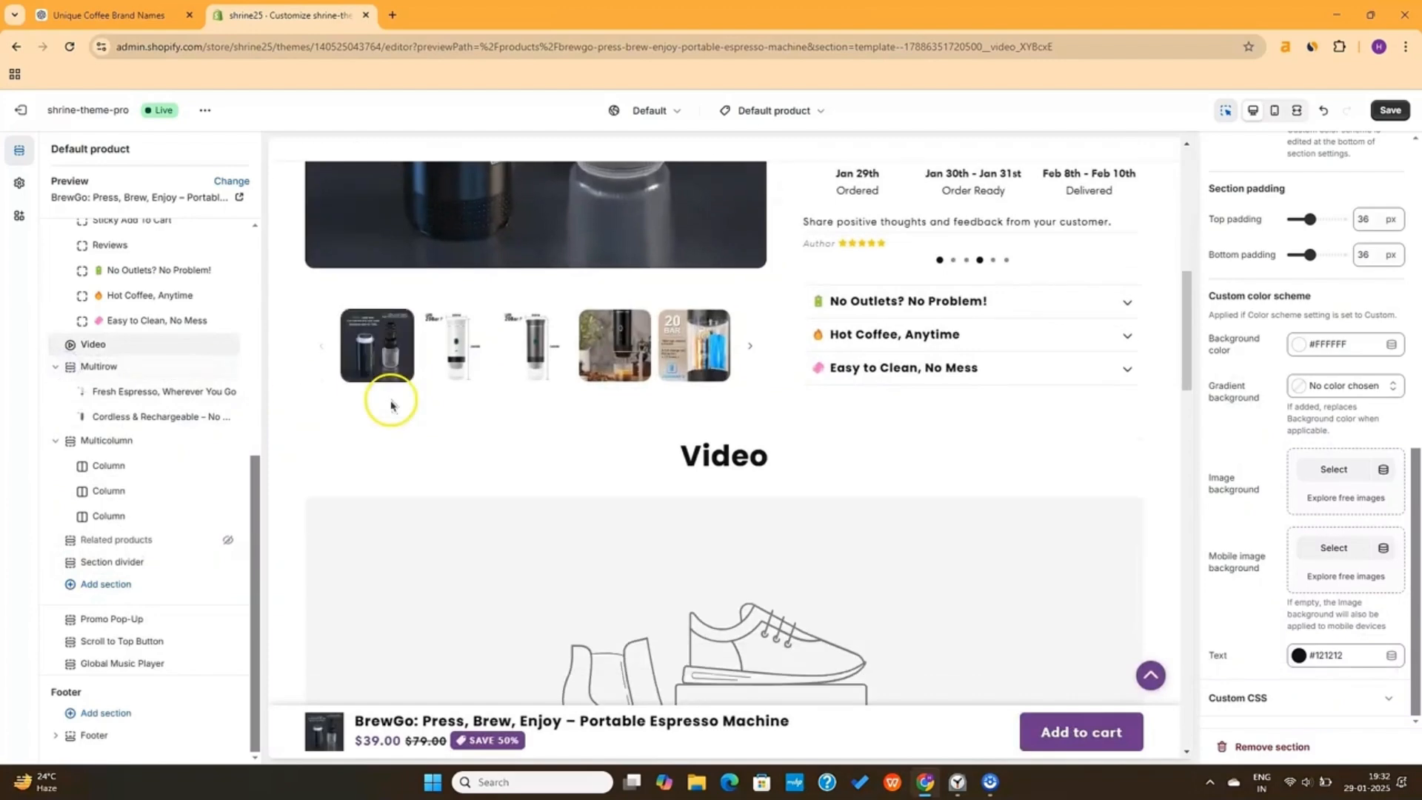
pyautogui.scroll(-2, 818, 405)
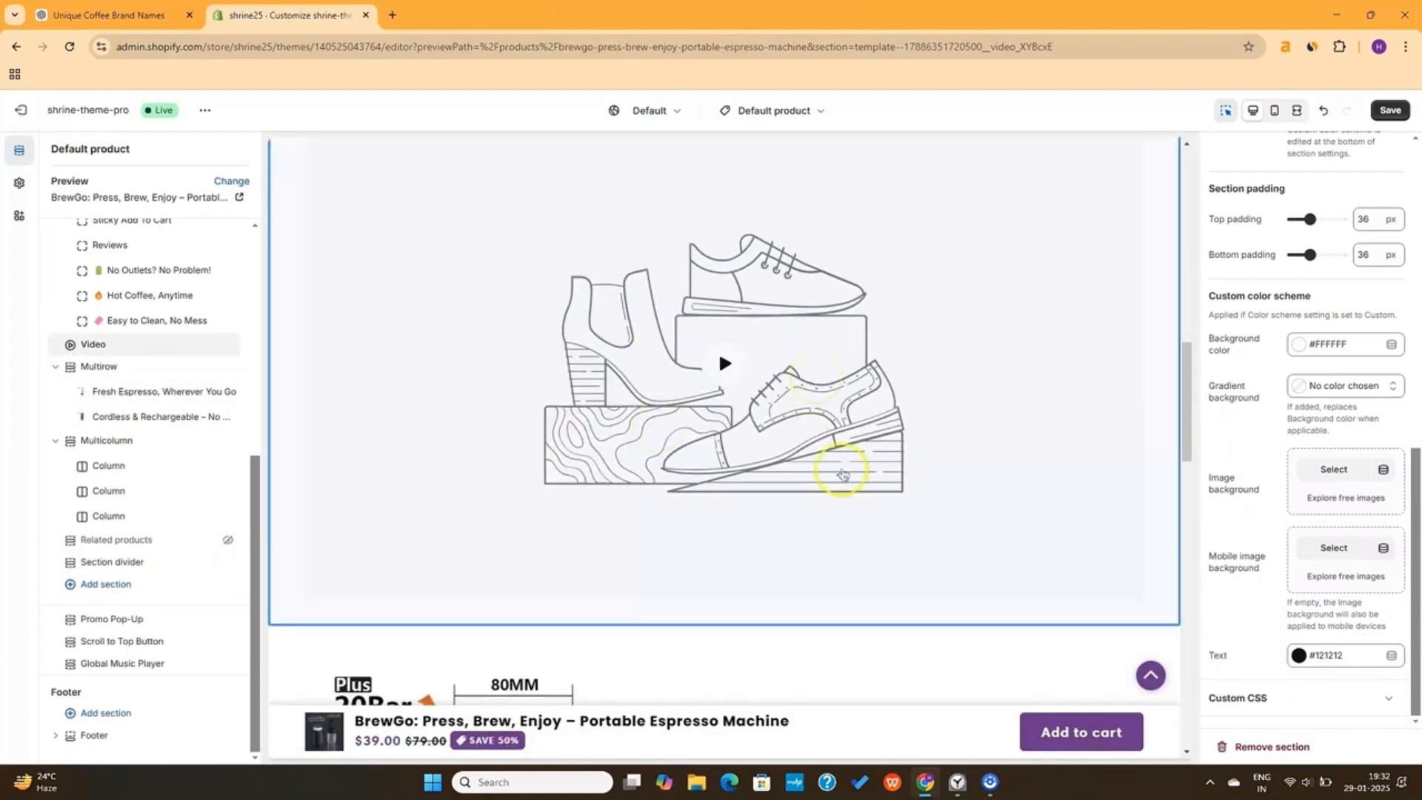
pyautogui.scroll(2, 898, 476)
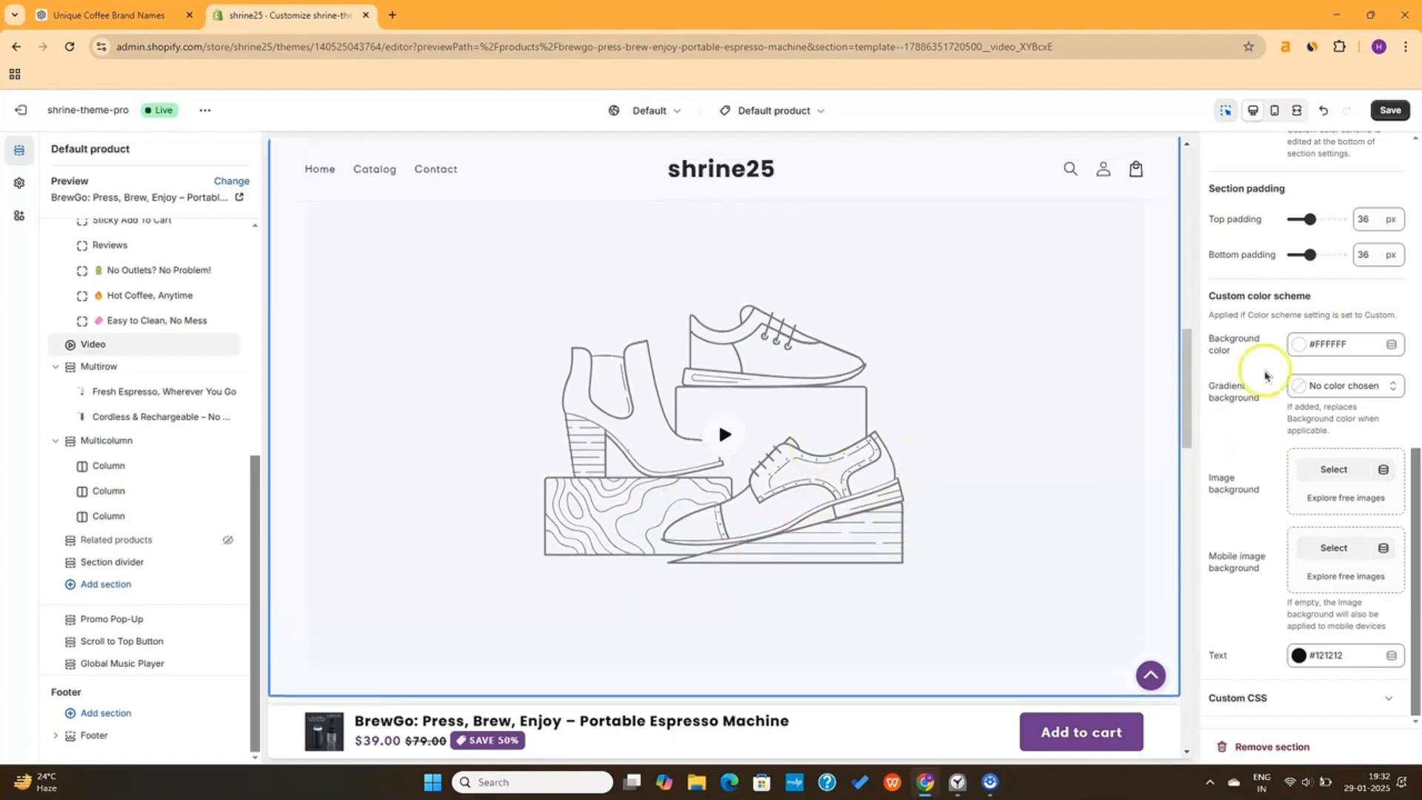
# - Change the Video section's heading to "See How it Works"
pyautogui.scroll(4, 1315, 366)
pyautogui.scroll(1, 1316, 366)
pyautogui.scroll(5, 1325, 296)
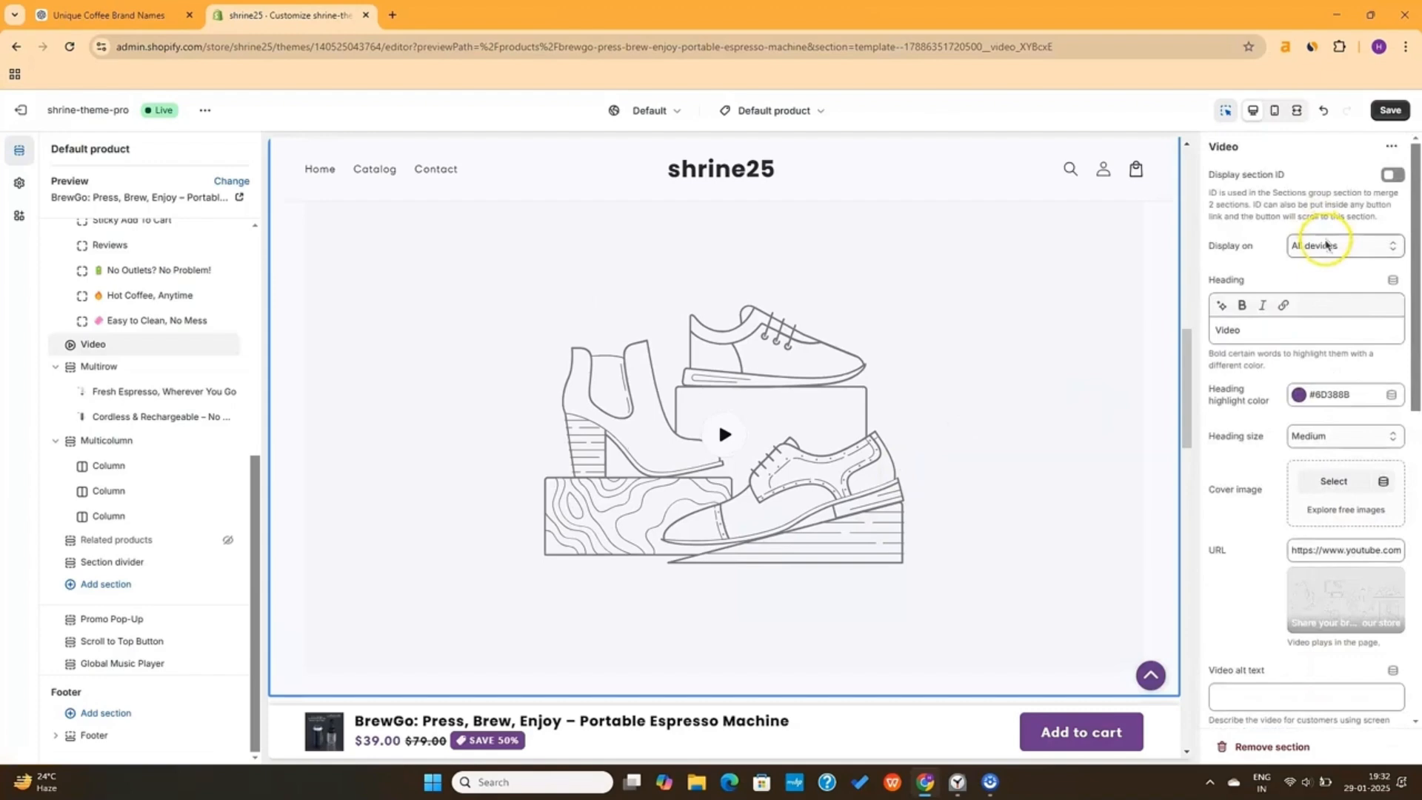
pyautogui.doubleClick(1259, 331)
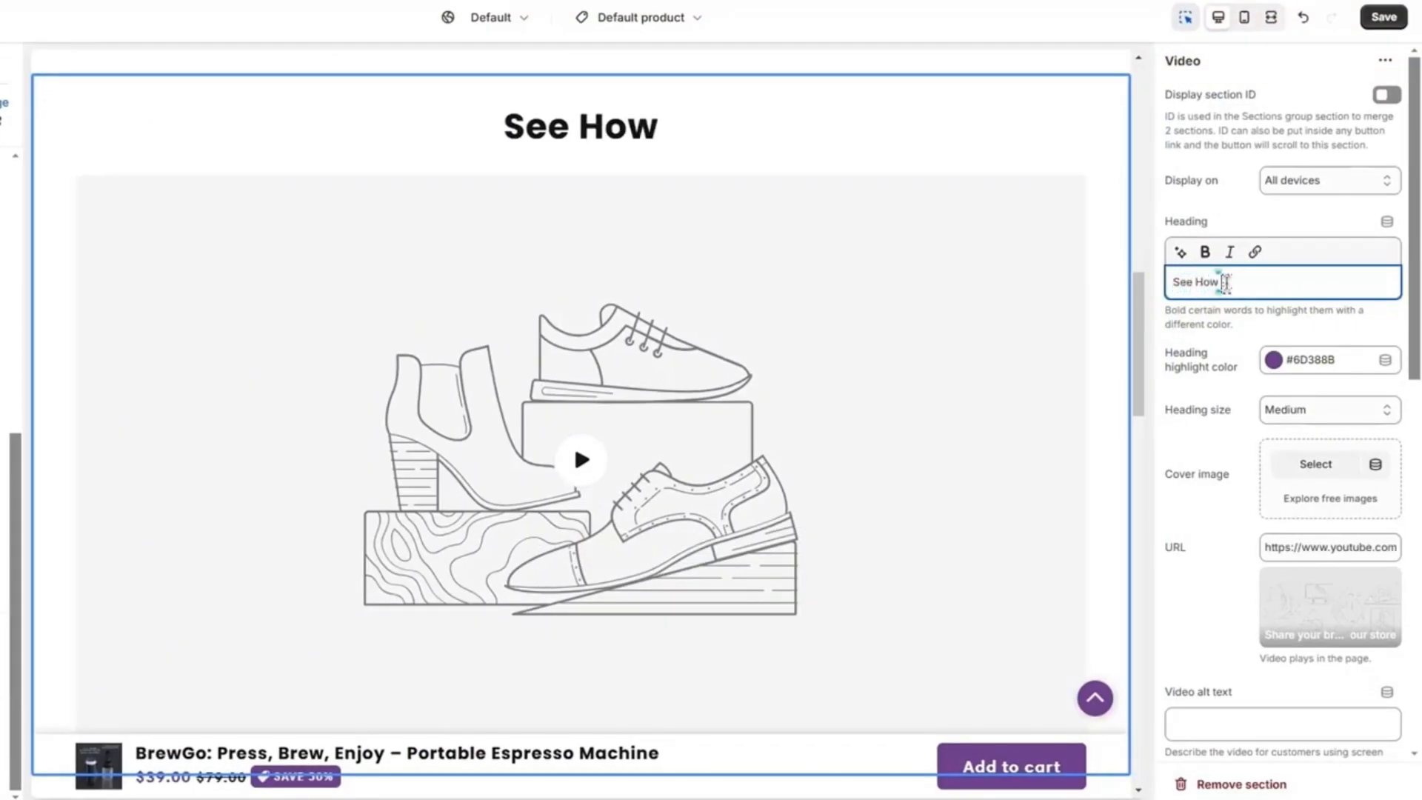
pyautogui.write('See How it Works')
# - Replace the Video section's URL with the YouTube link to the WACACO espresso maker video
pyautogui.scroll(-1, 1258, 498)
pyautogui.click(1258, 498)
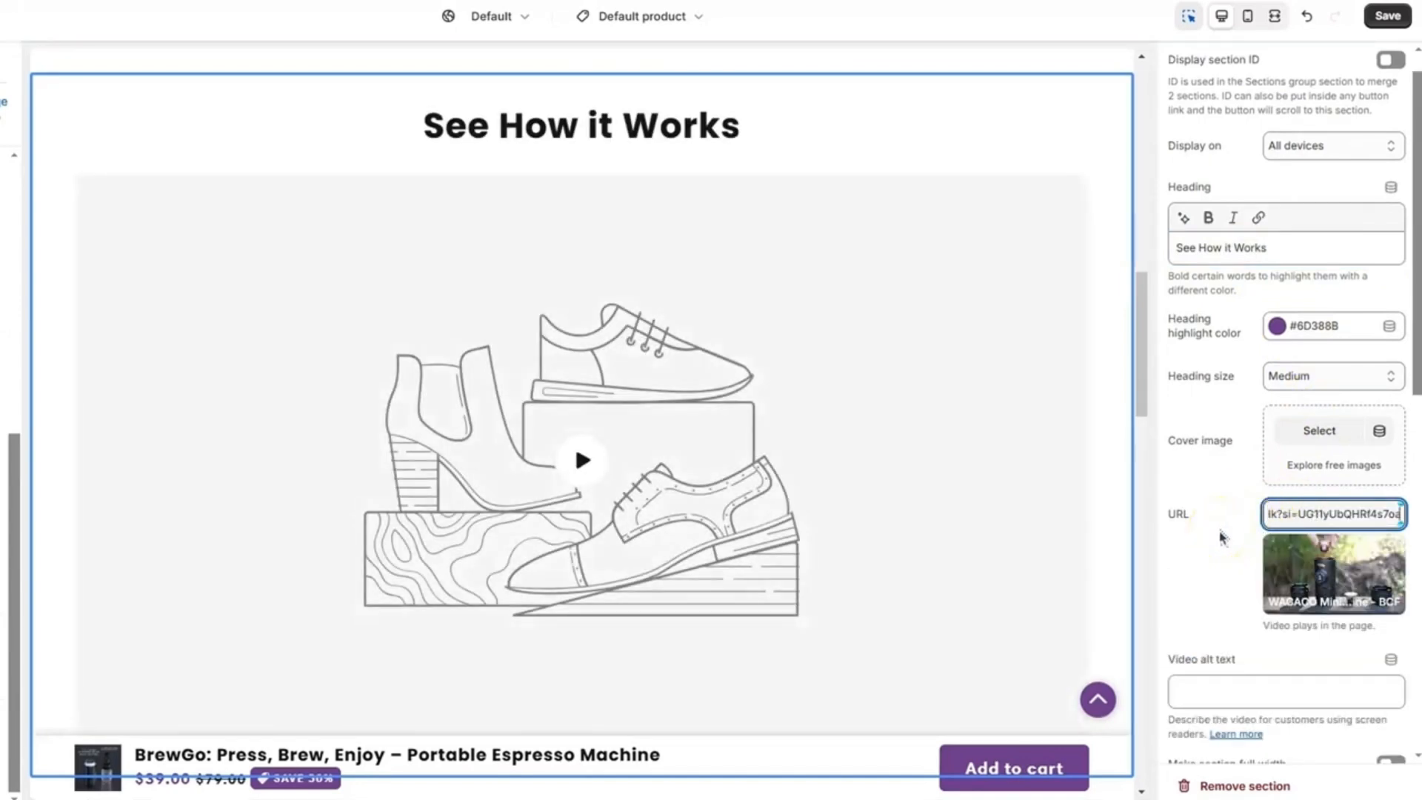
pyautogui.click(1143, 579)
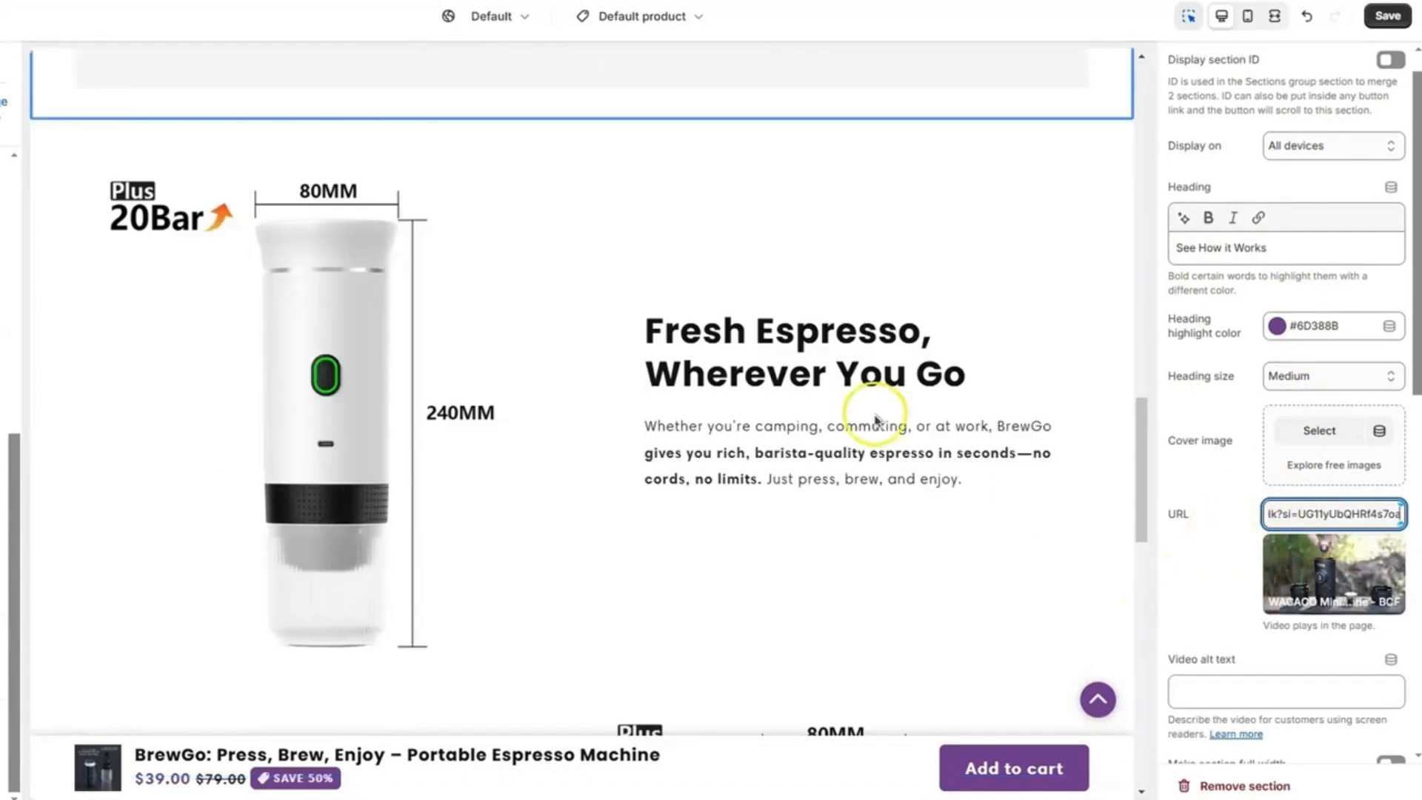
# - Set the Video section's cover image to the dark product picture showing the machine and its cup, and check it in the preview
pyautogui.scroll(9, 918, 432)
pyautogui.click(1333, 440)
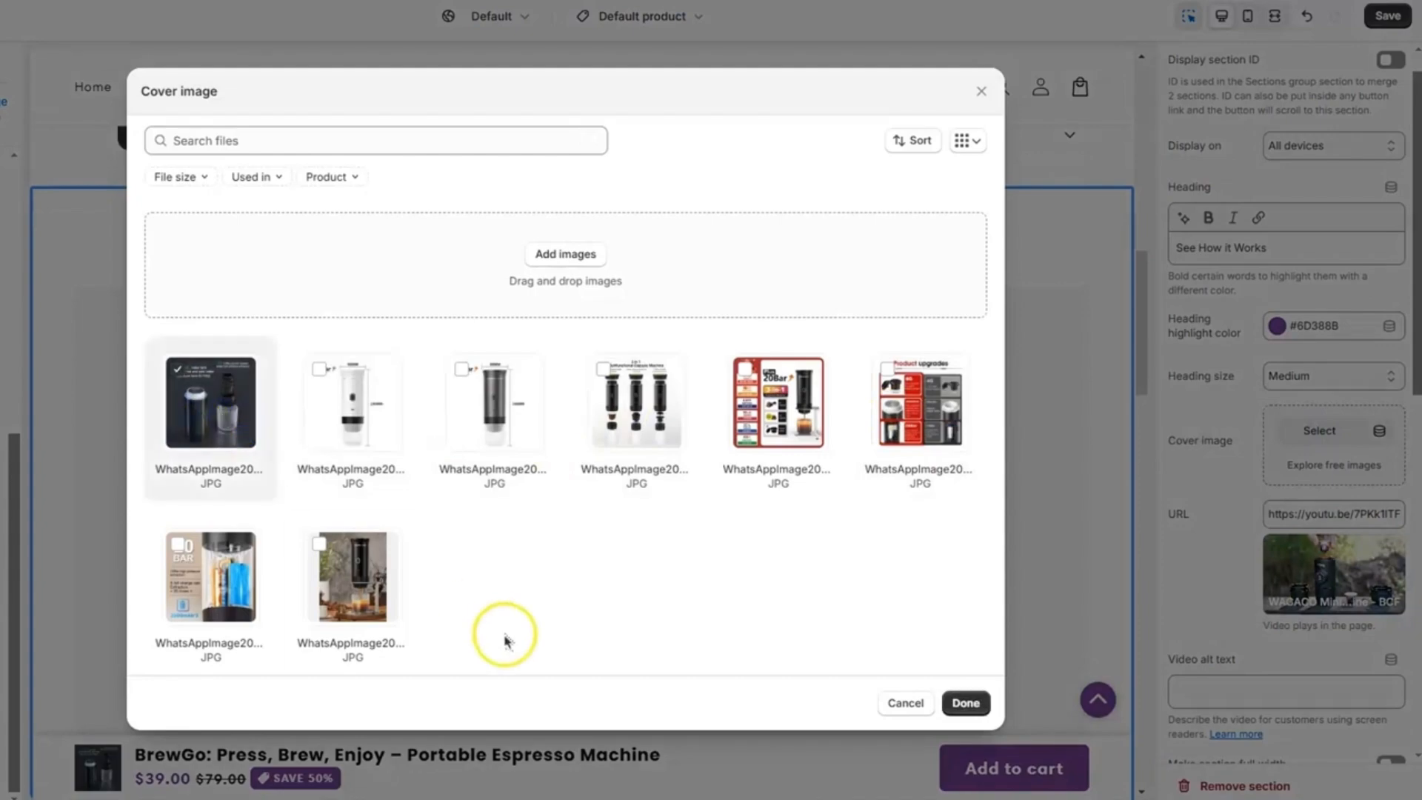
pyautogui.click(965, 703)
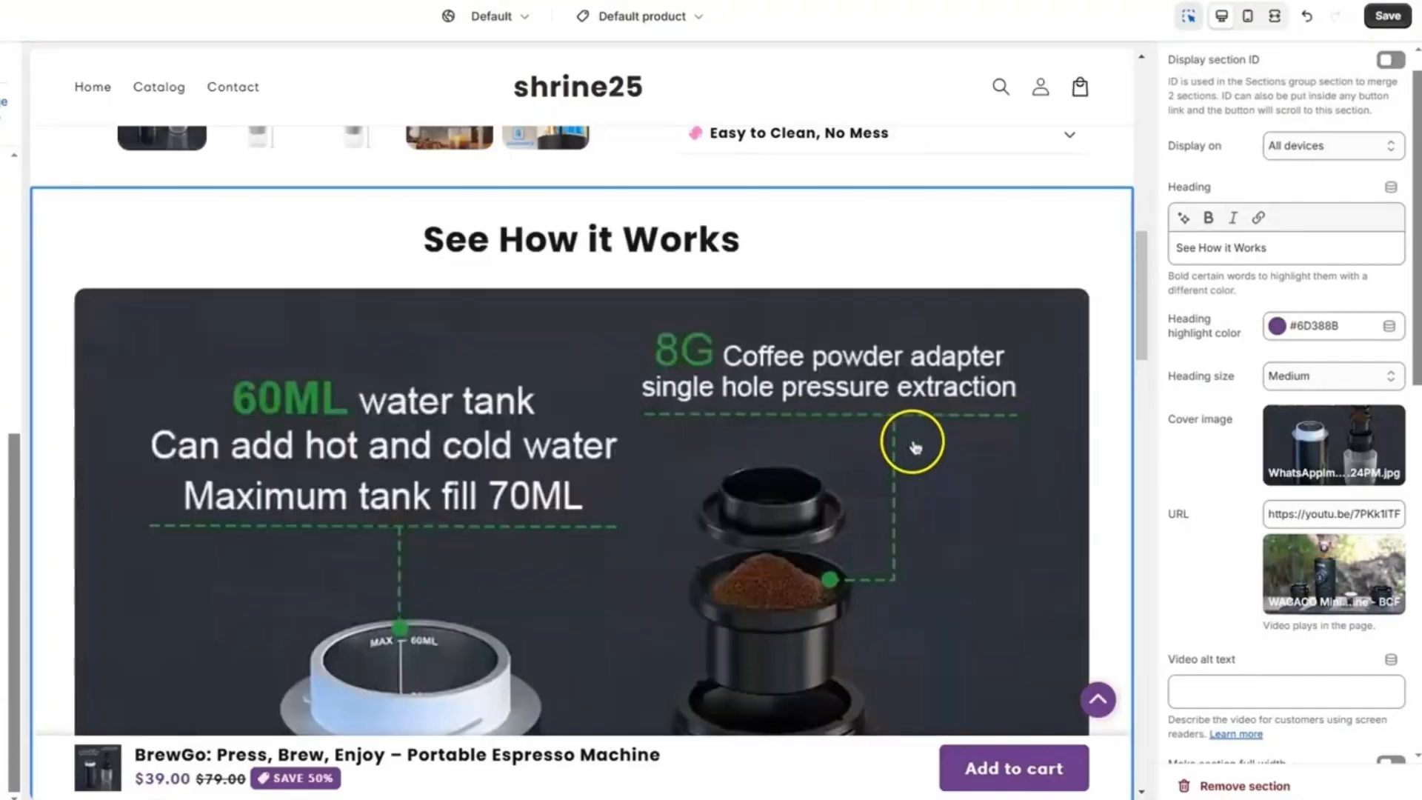
pyautogui.scroll(-4, 874, 546)
pyautogui.scroll(-6, 872, 552)
pyautogui.scroll(3, 872, 551)
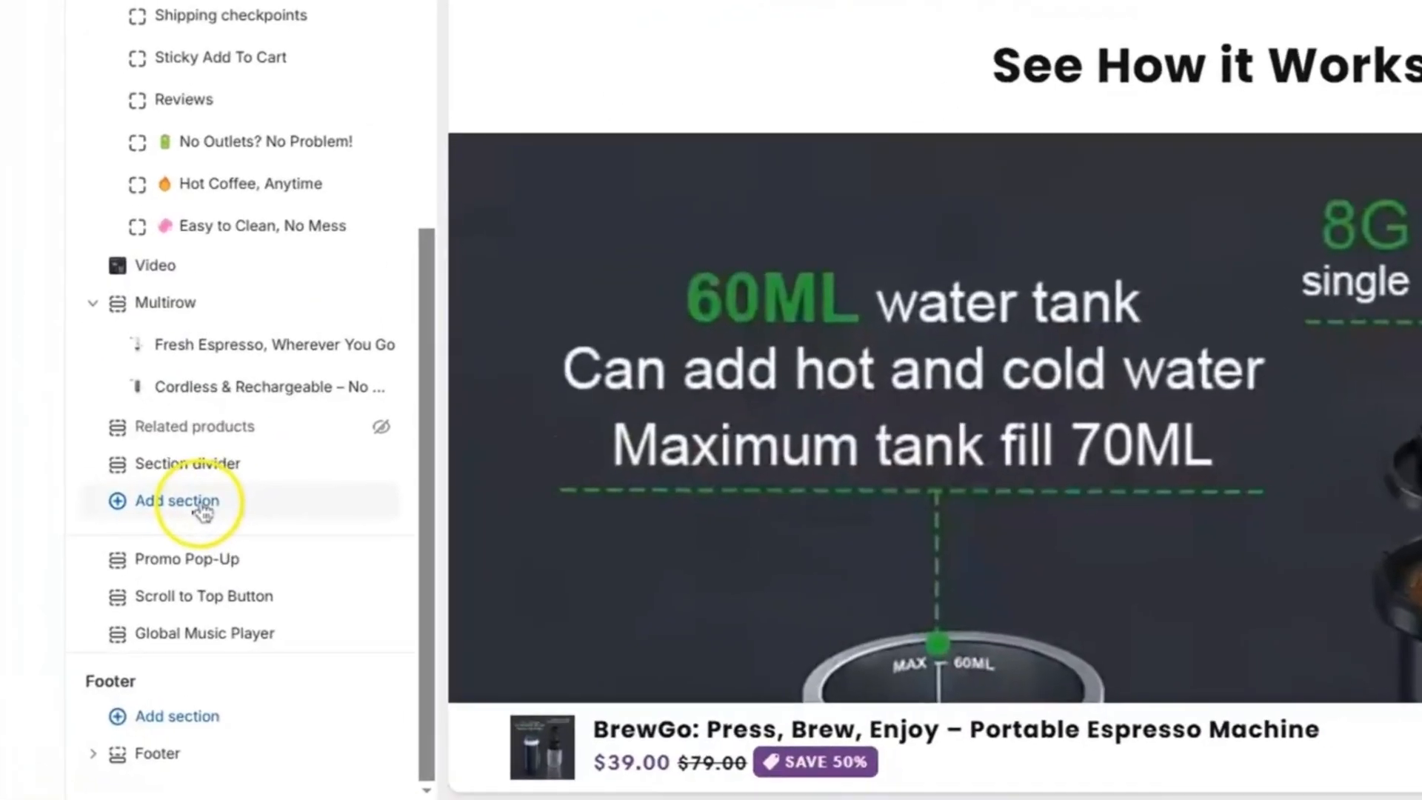
# - Search the available sections for "testimonial" and add a Testimonials section directly below the Video section
pyautogui.click(118, 584)
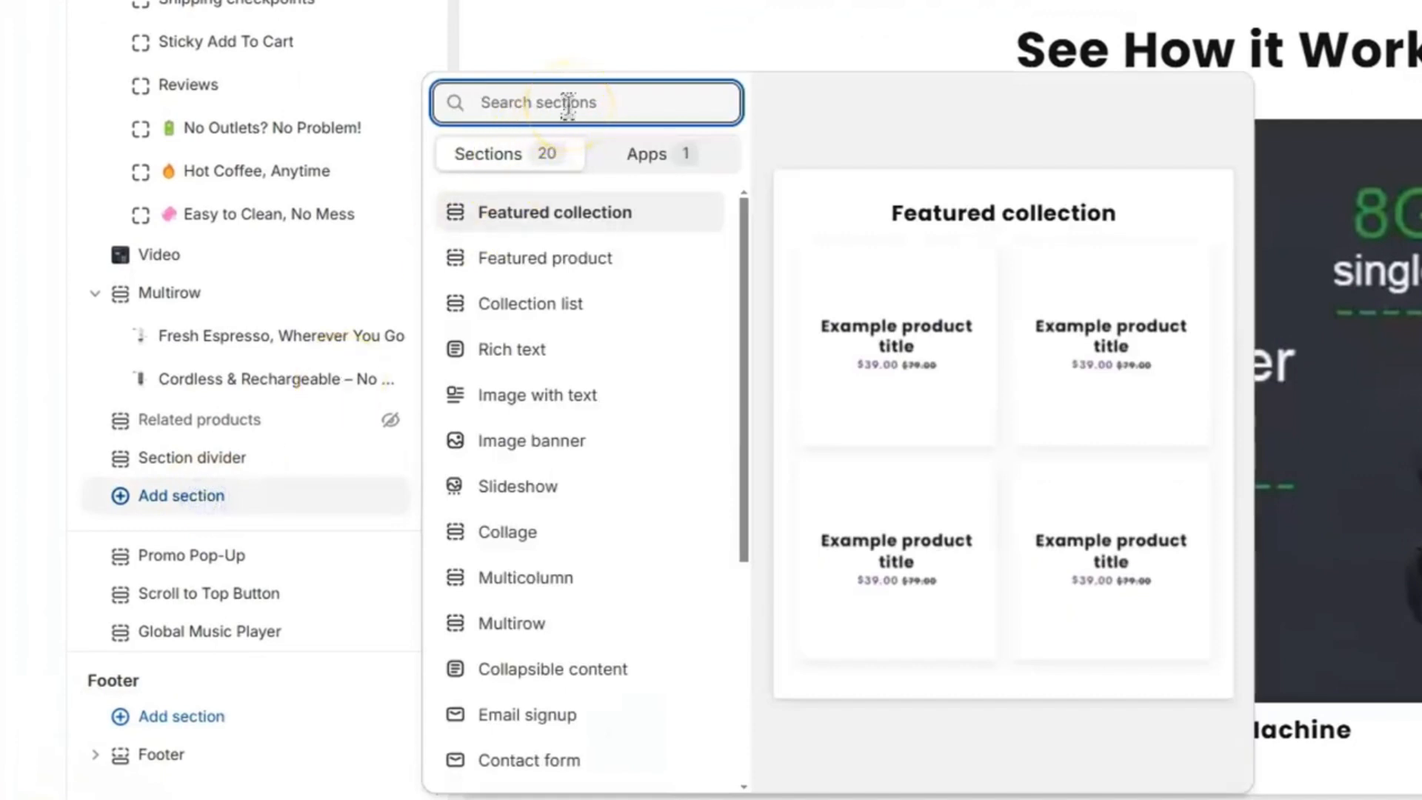
pyautogui.write('testimonial')
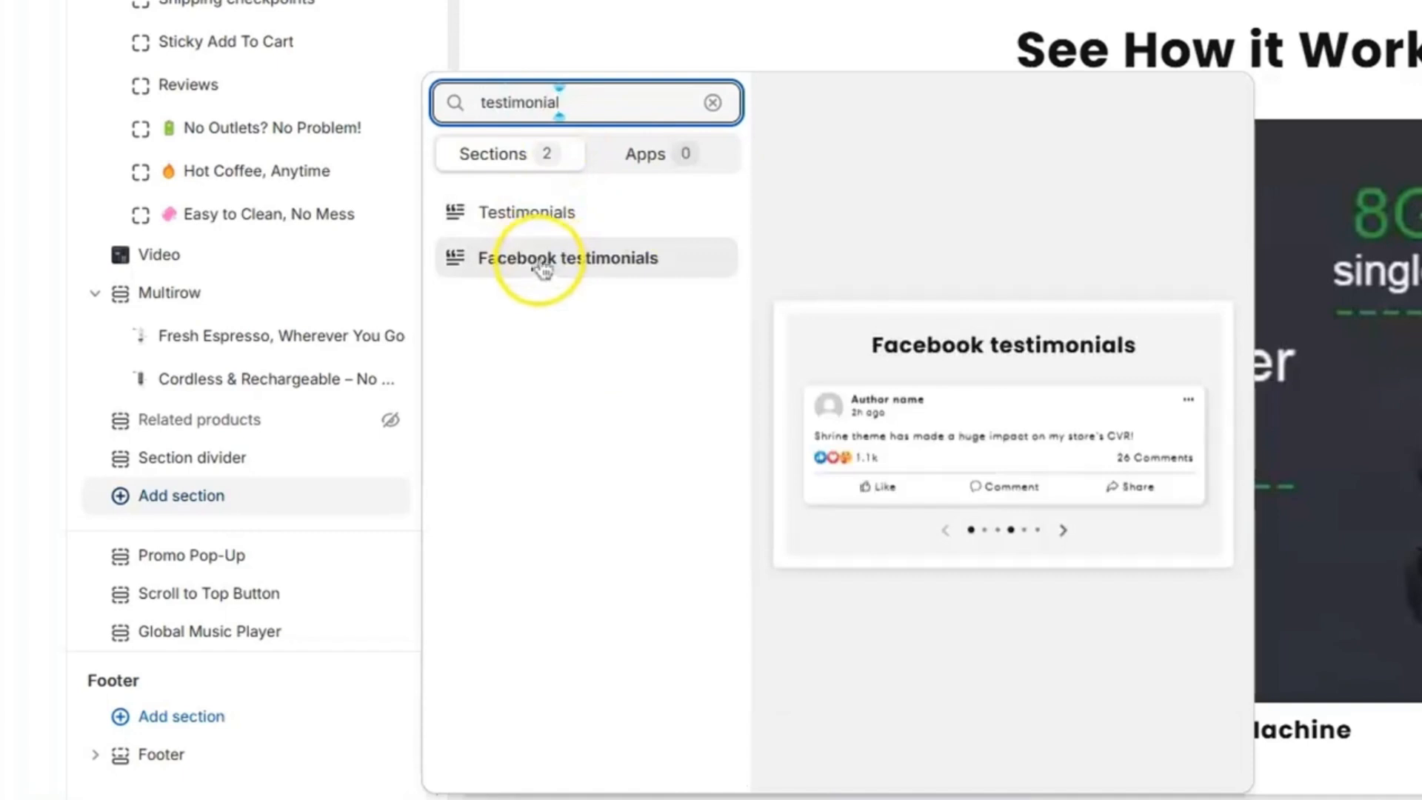
pyautogui.click(545, 220)
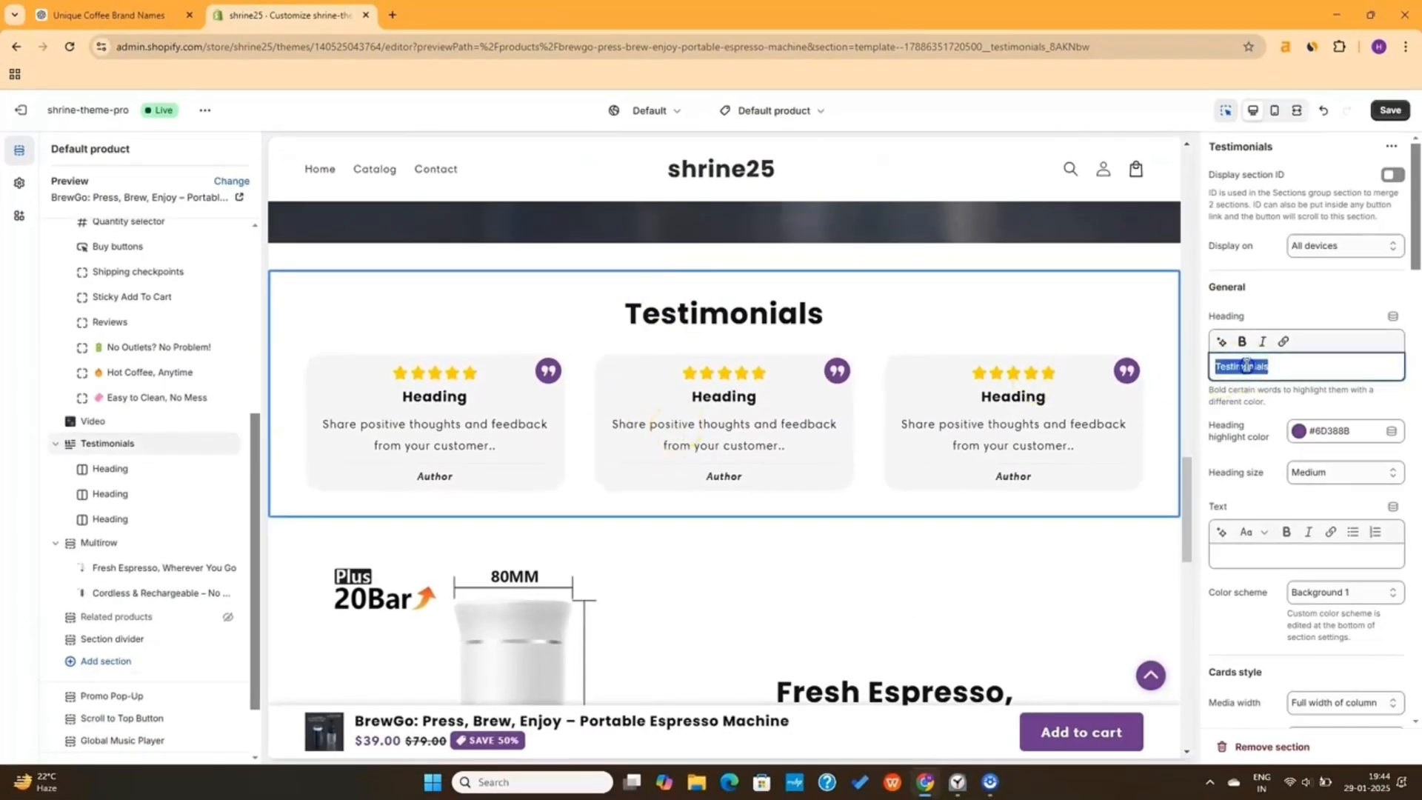
# - Replace the Testimonials section's heading with "Customer Reviews"
pyautogui.write('S')
pyautogui.press('BackSpace')
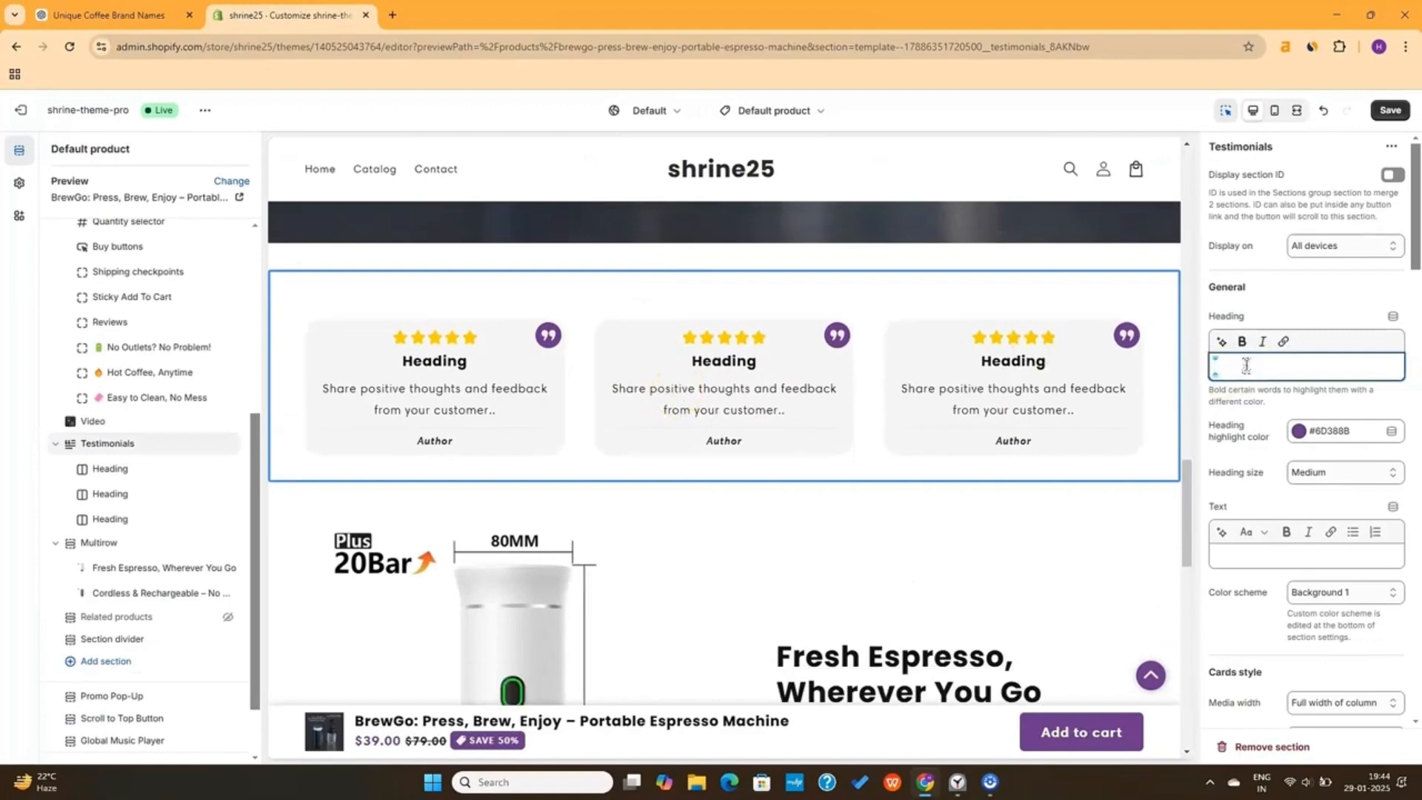
pyautogui.write('Customer Re')
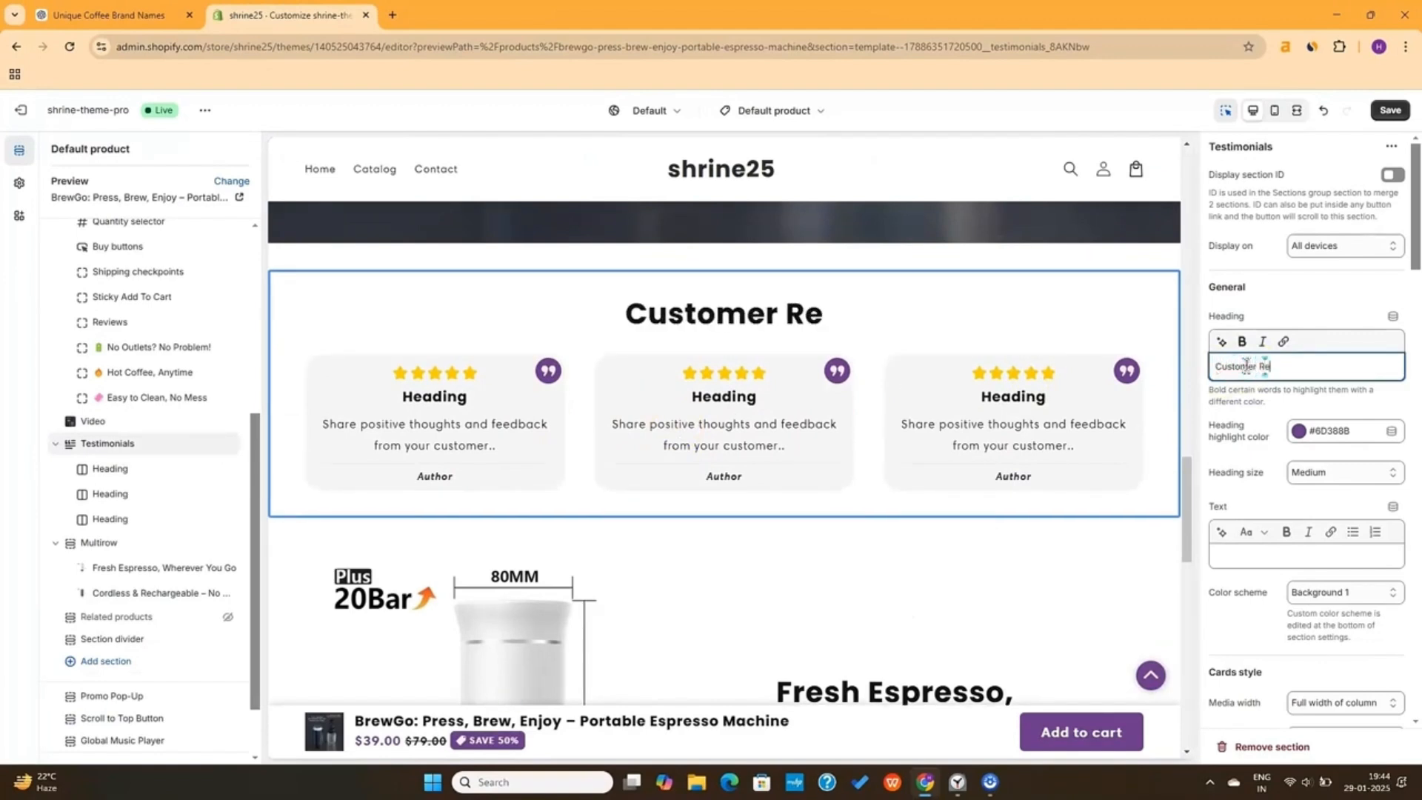
pyautogui.write('views')
pyautogui.scroll(-3, 1309, 440)
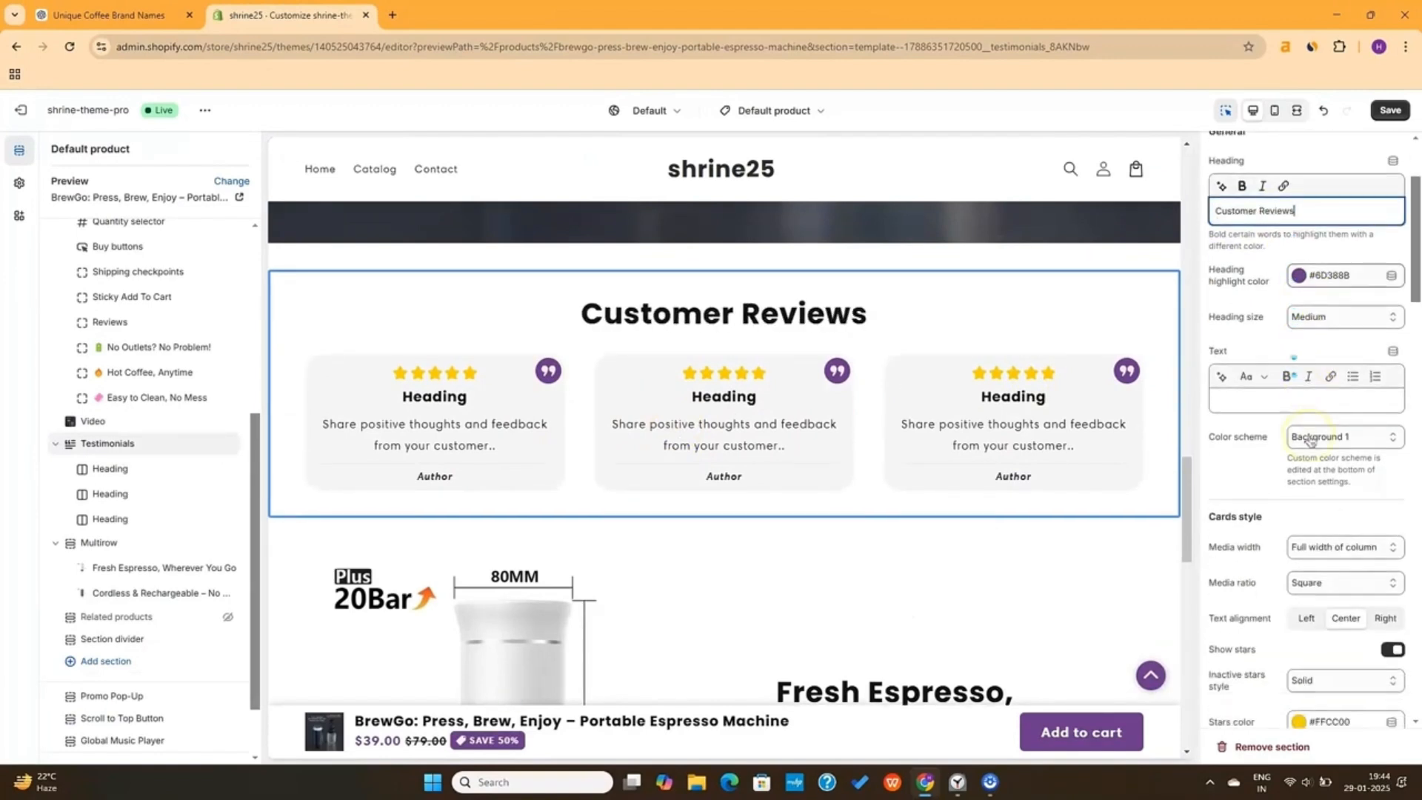
# - Change the first testimonial card's heading to "I love it"
pyautogui.click(496, 413)
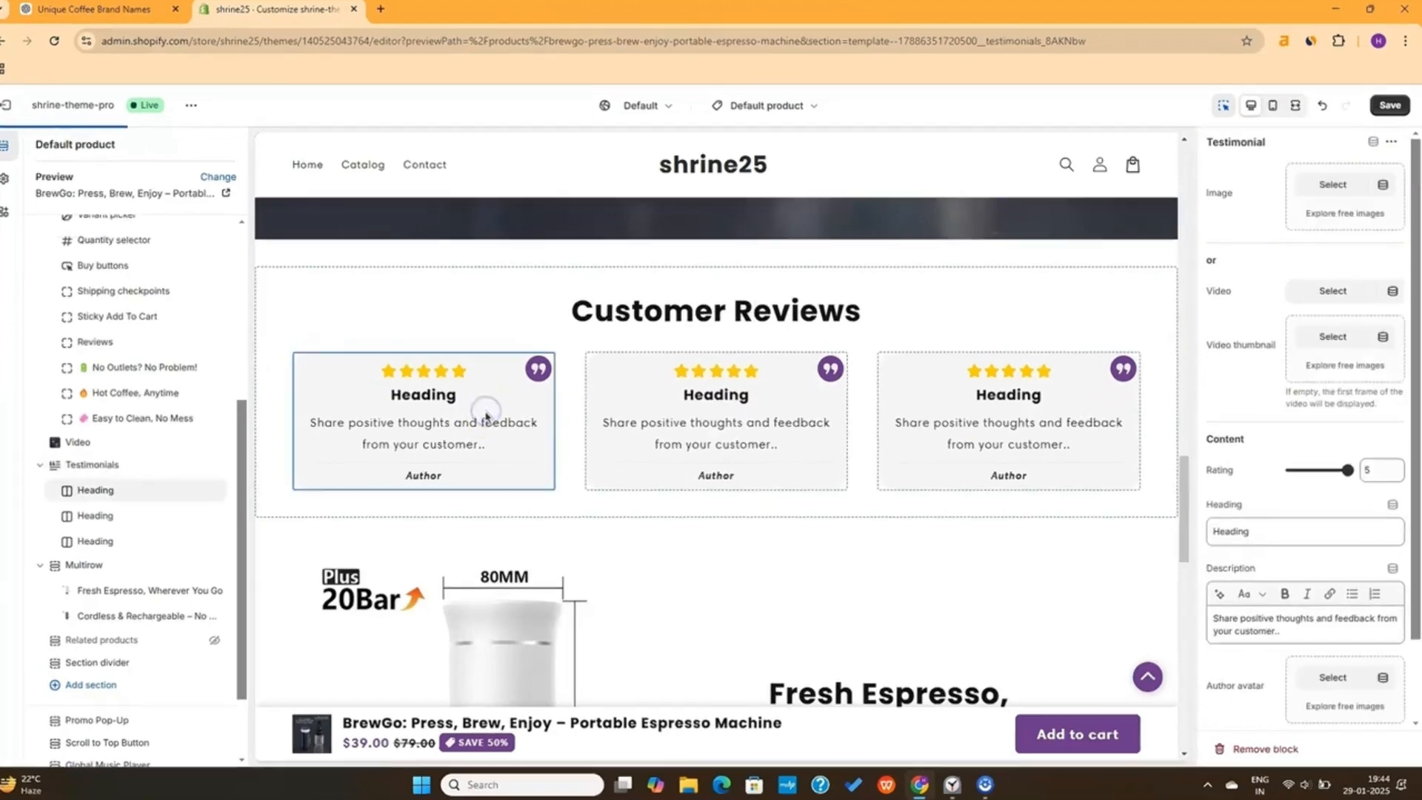
pyautogui.scroll(-2, 1215, 385)
pyautogui.doubleClick(1247, 416)
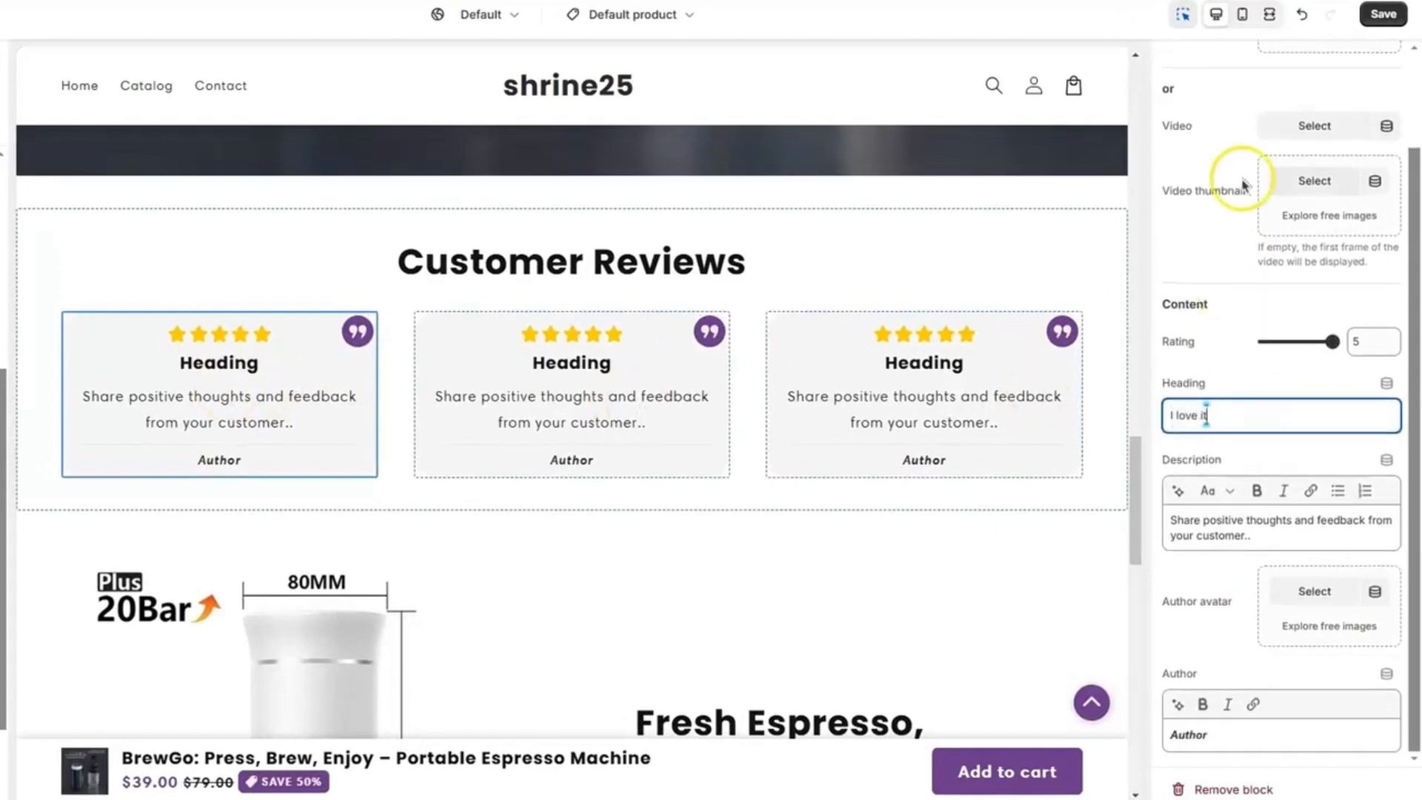
pyautogui.scroll(2, 1244, 185)
pyautogui.scroll(-2, 1244, 185)
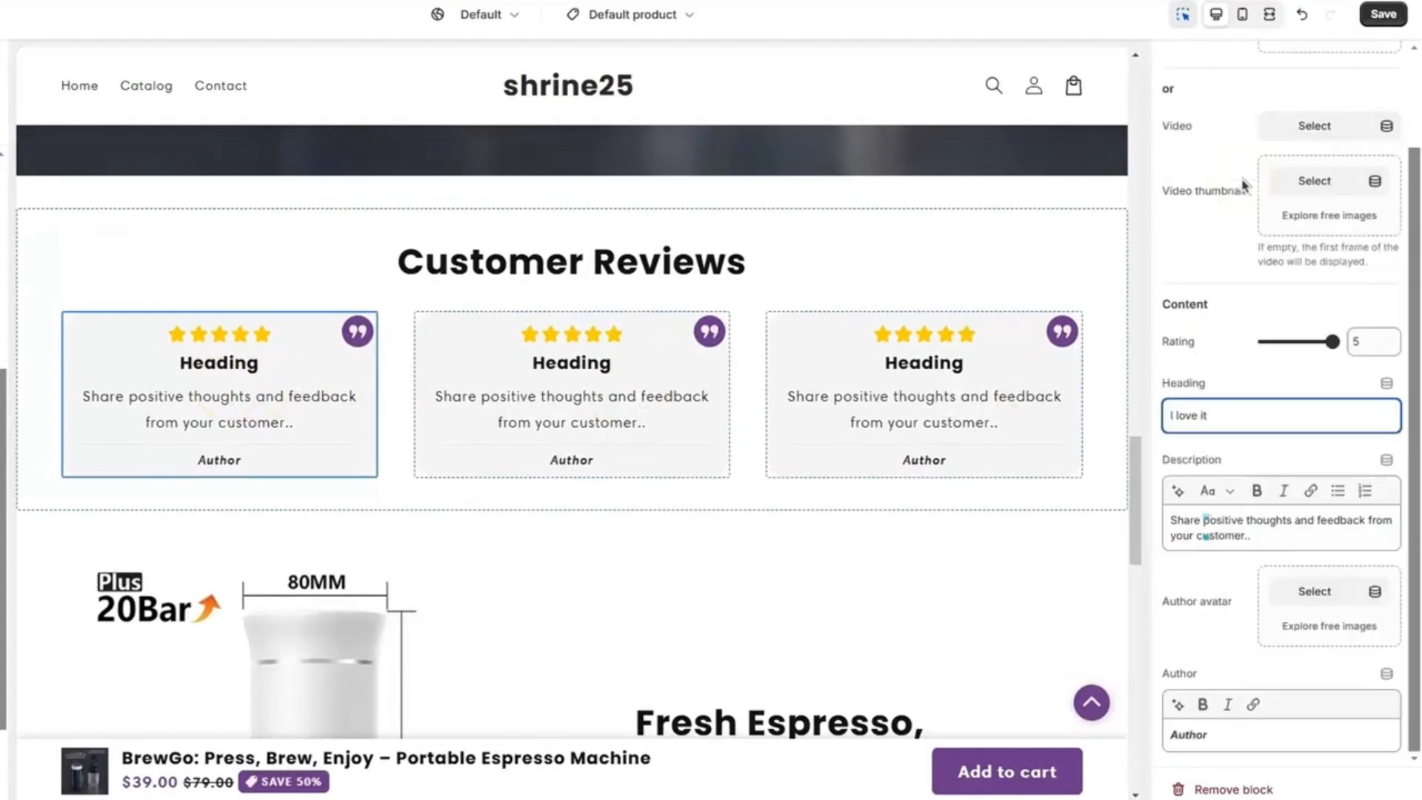
# - Replace the first testimonial's description with "Love the product, it is good, effective and last longer"
pyautogui.tripleClick(1245, 521)
pyautogui.write('Love the product,')
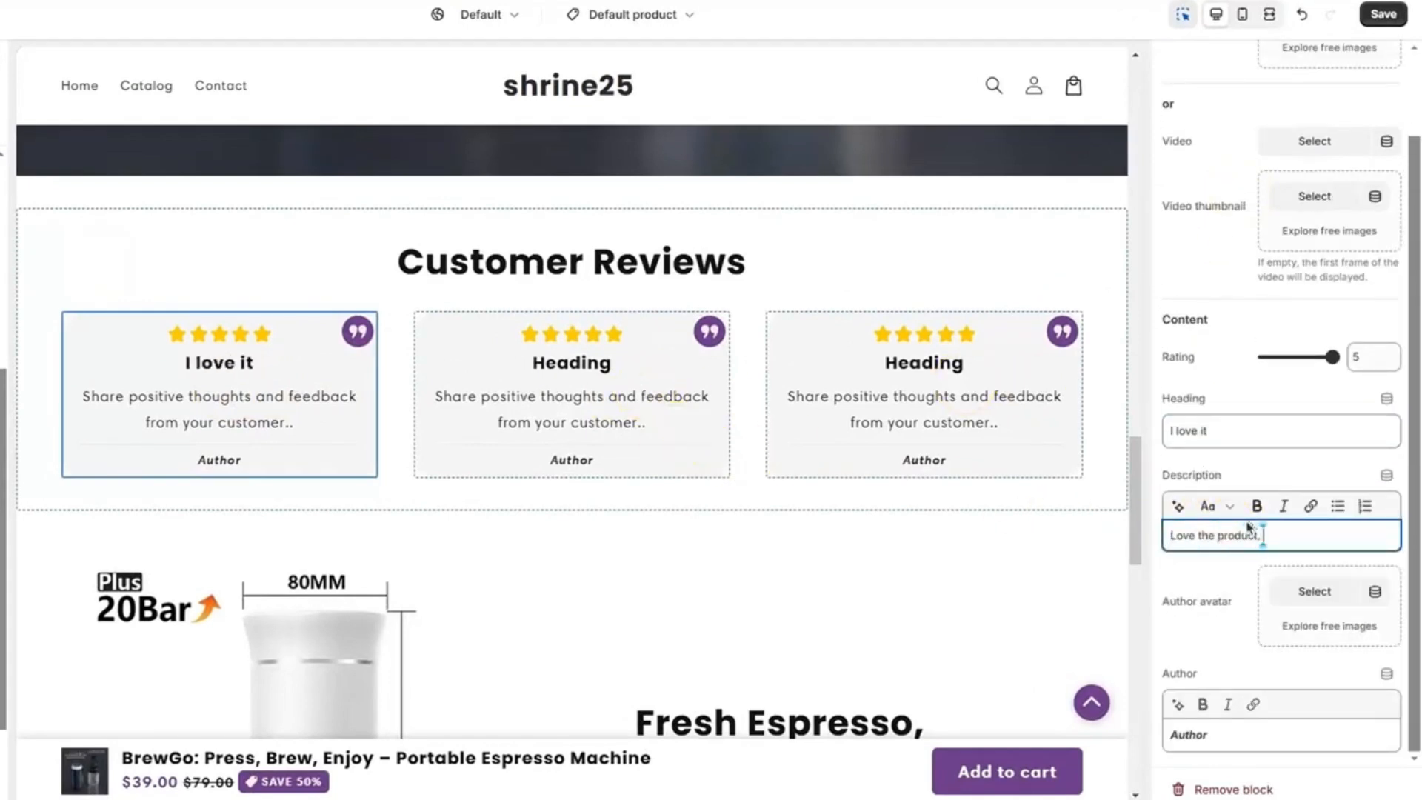
pyautogui.write(' it is good, eff')
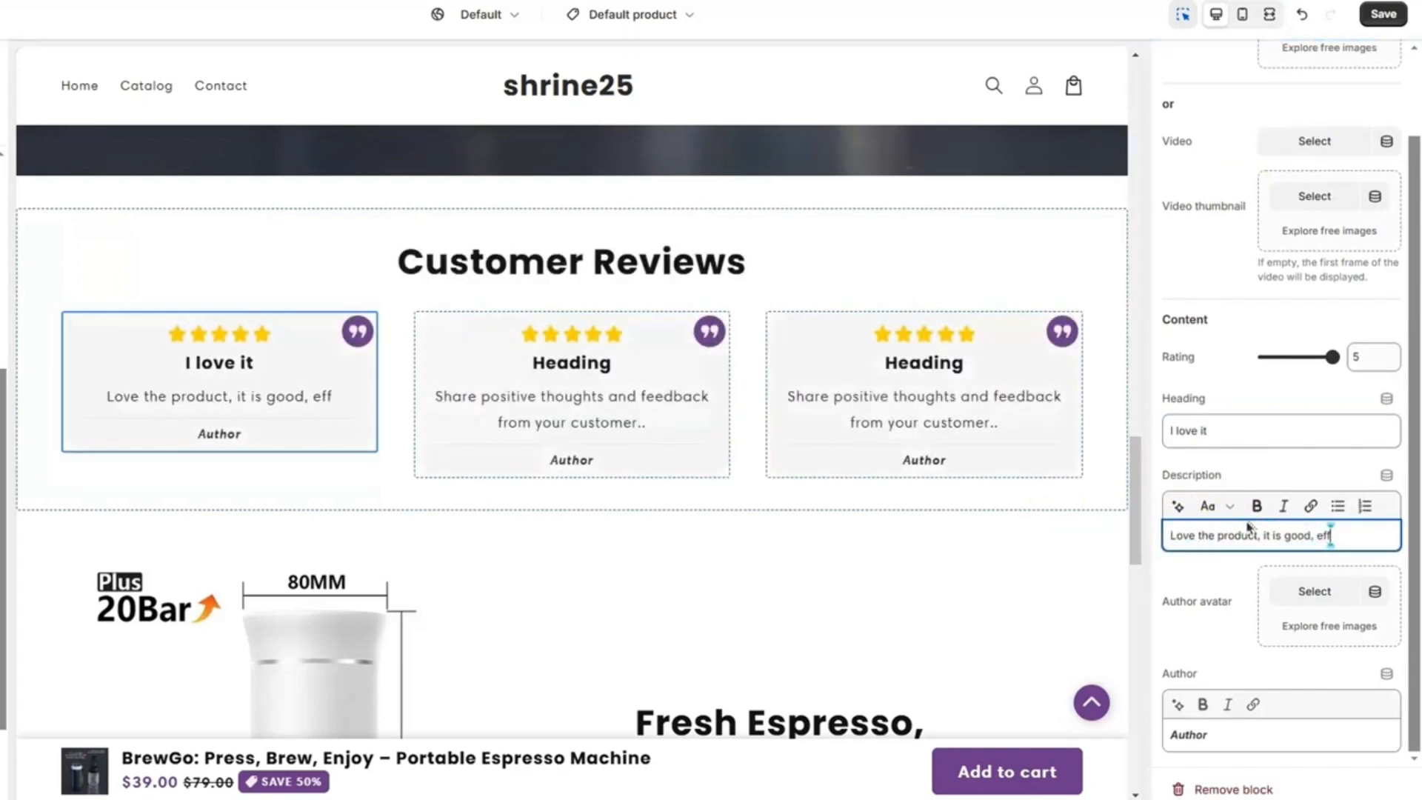
pyautogui.write('ective and last longer')
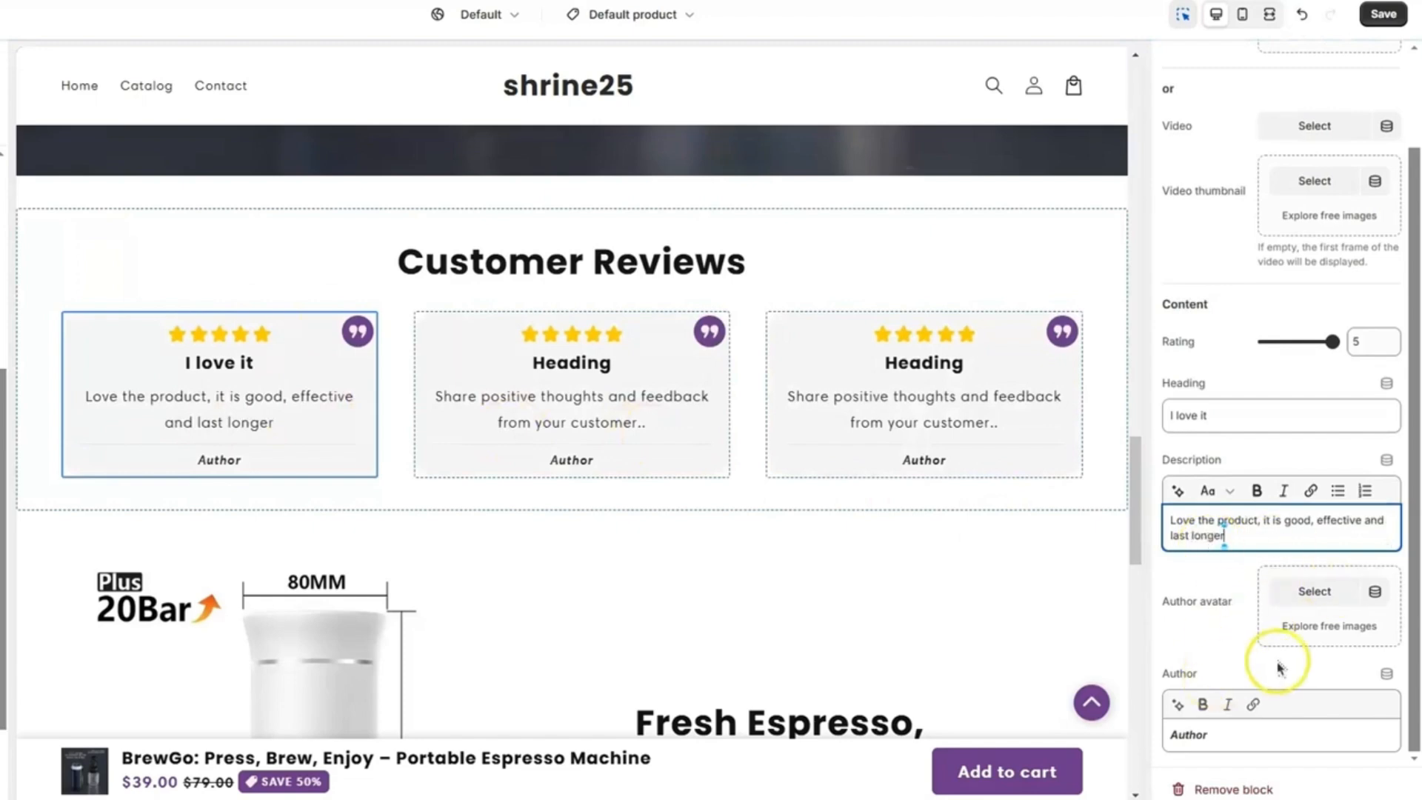
# - Replace the first testimonial's author placeholder with the customer's first name and select the second testimonial card
pyautogui.click(1198, 734)
pyautogui.doubleClick(1194, 735)
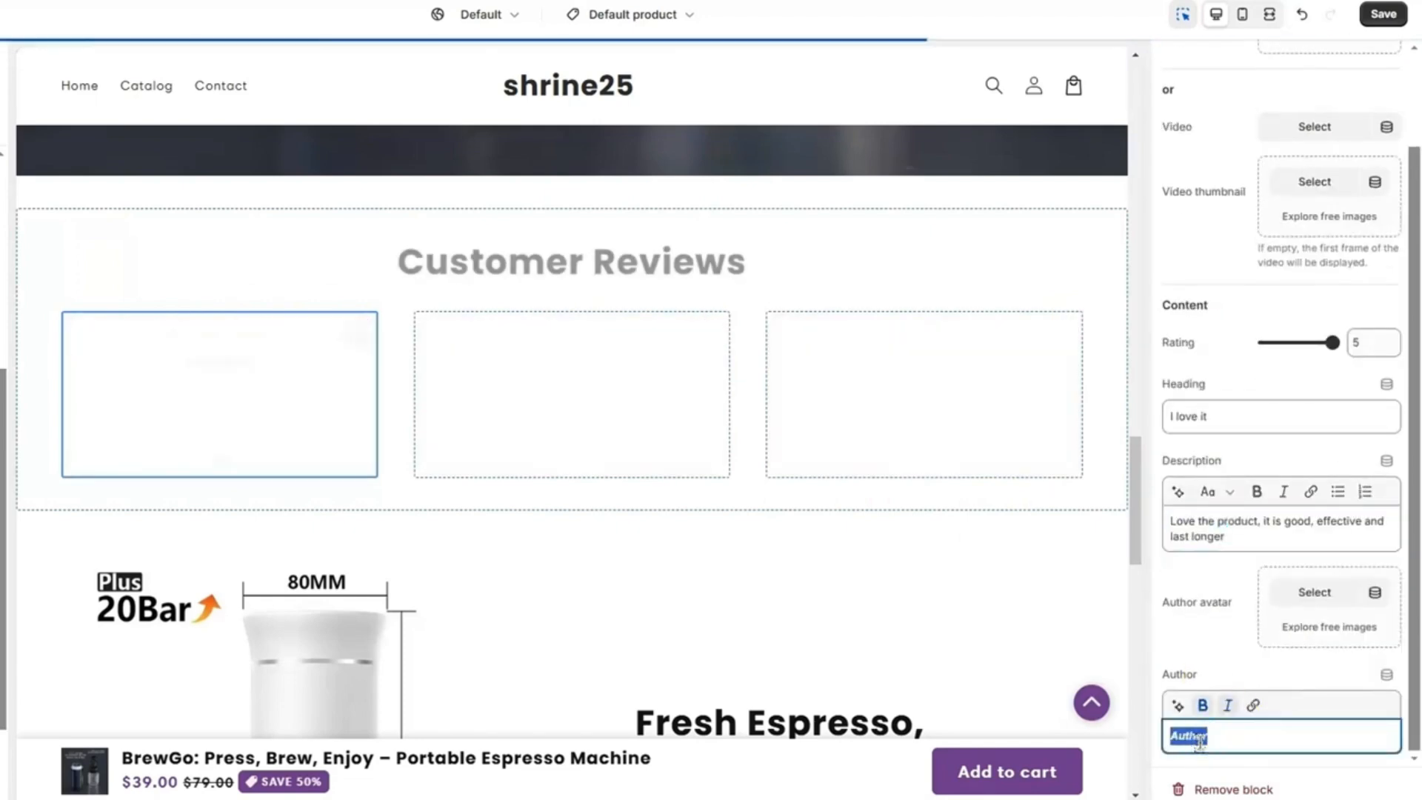
pyautogui.write('John')
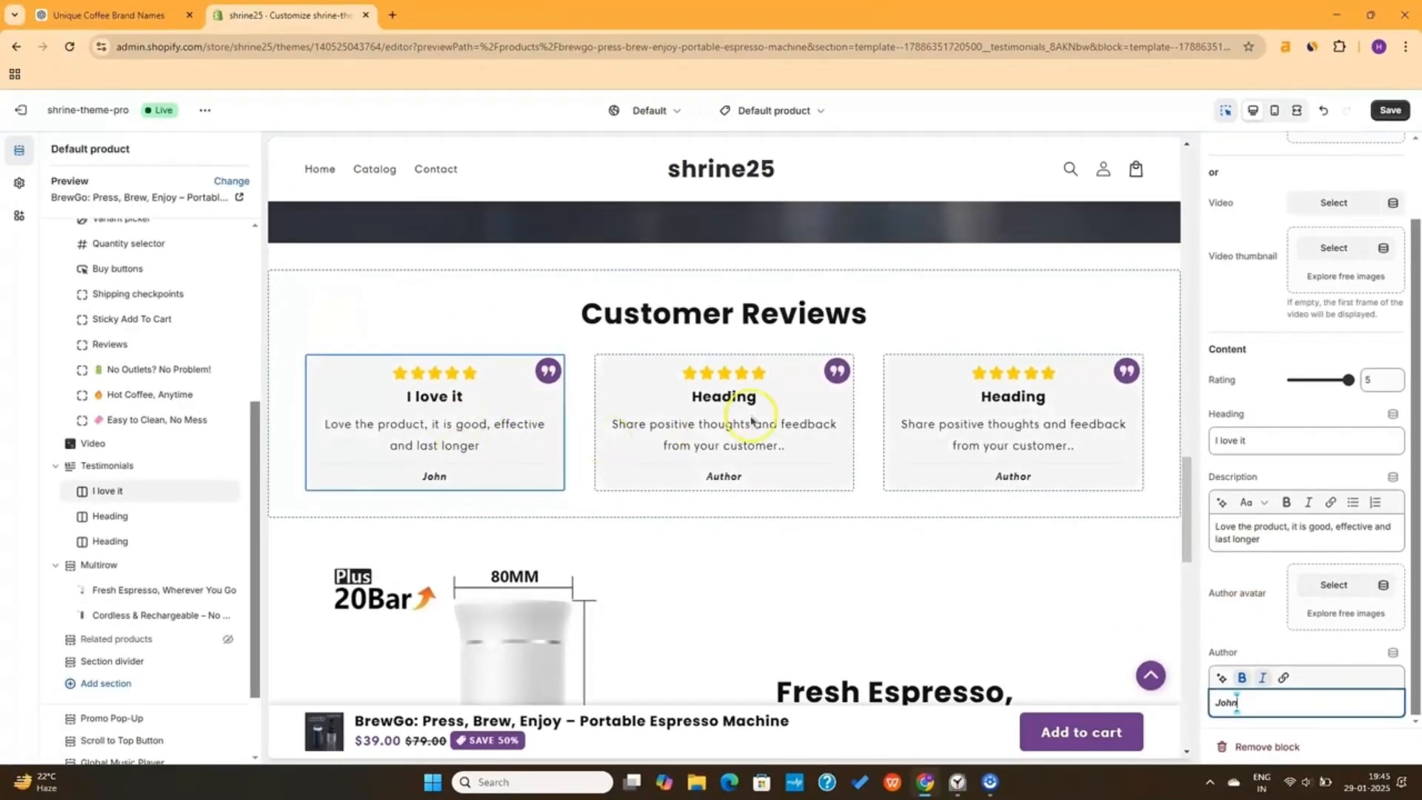
pyautogui.scroll(1, 634, 392)
pyautogui.click(775, 420)
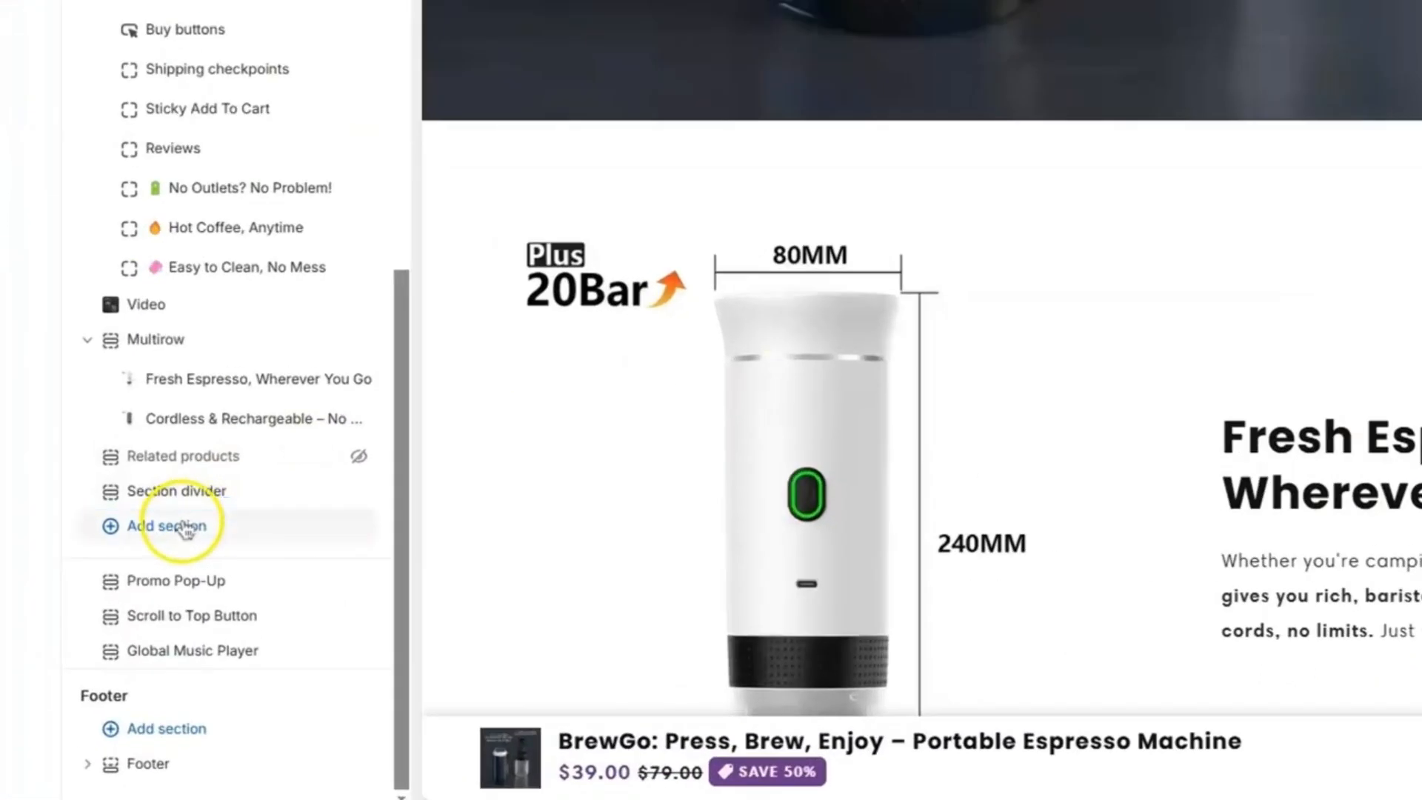
# - Search the available sections for "reviews", add a Trustpilot reviews section, and remove it again from the template
pyautogui.click(184, 526)
pyautogui.write('reviews')
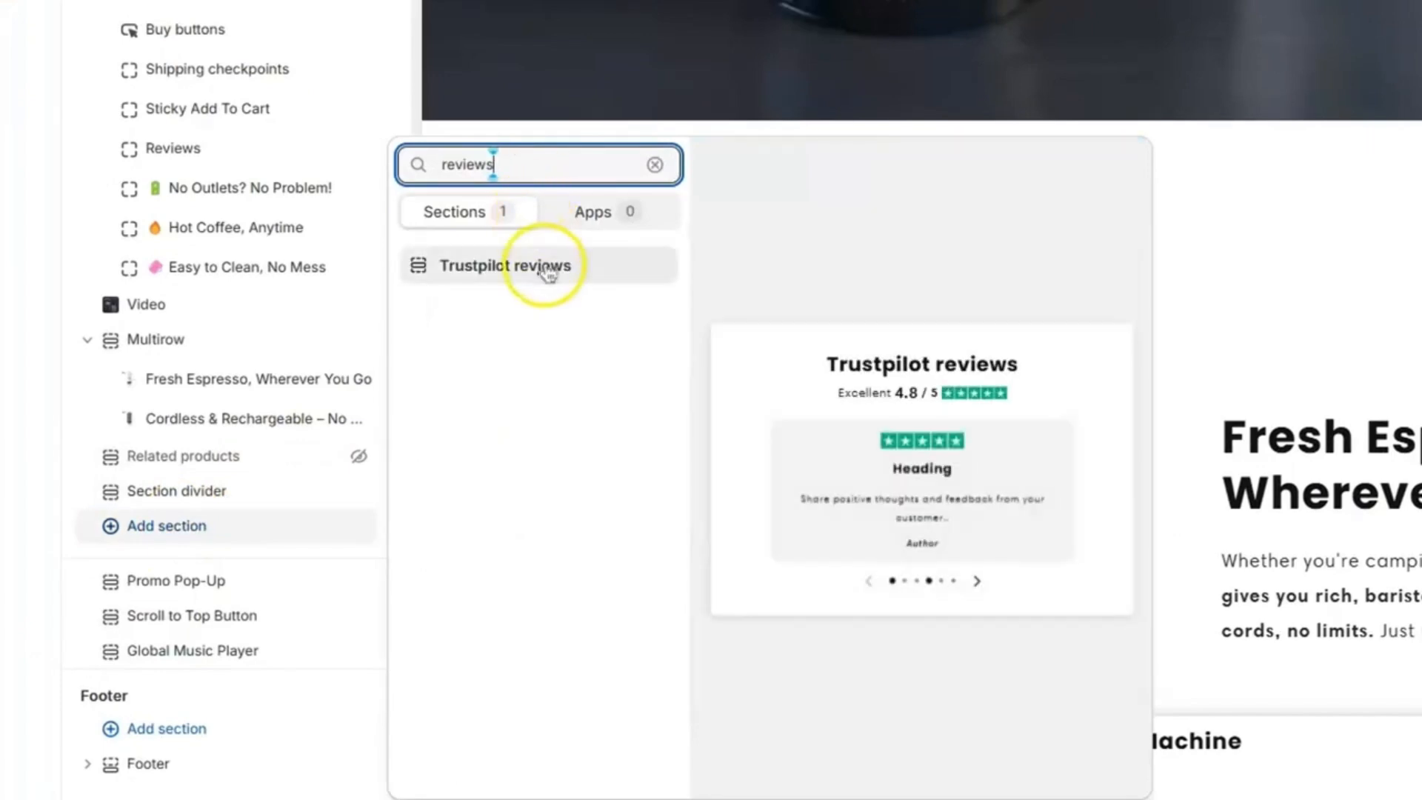
pyautogui.click(548, 271)
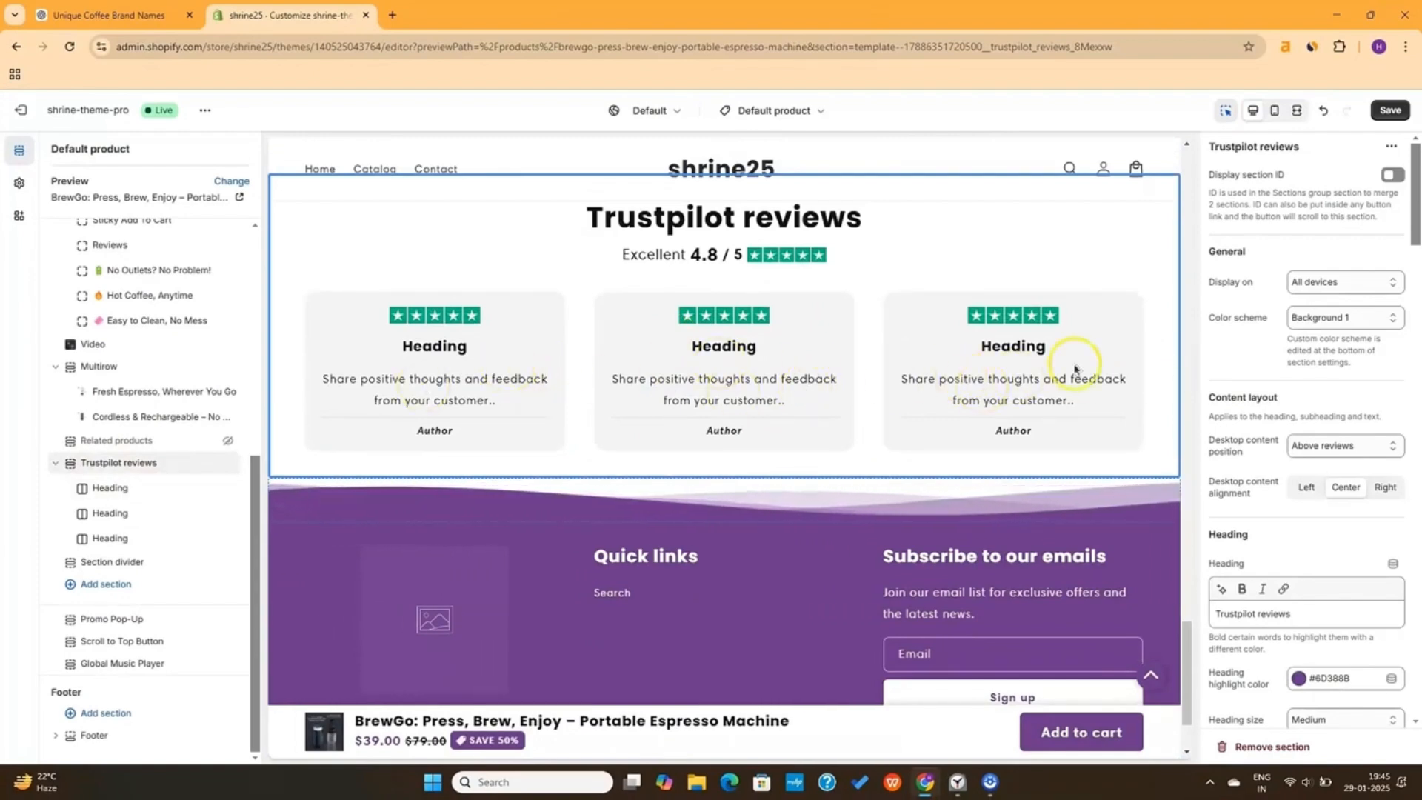
pyautogui.moveTo(196, 463)
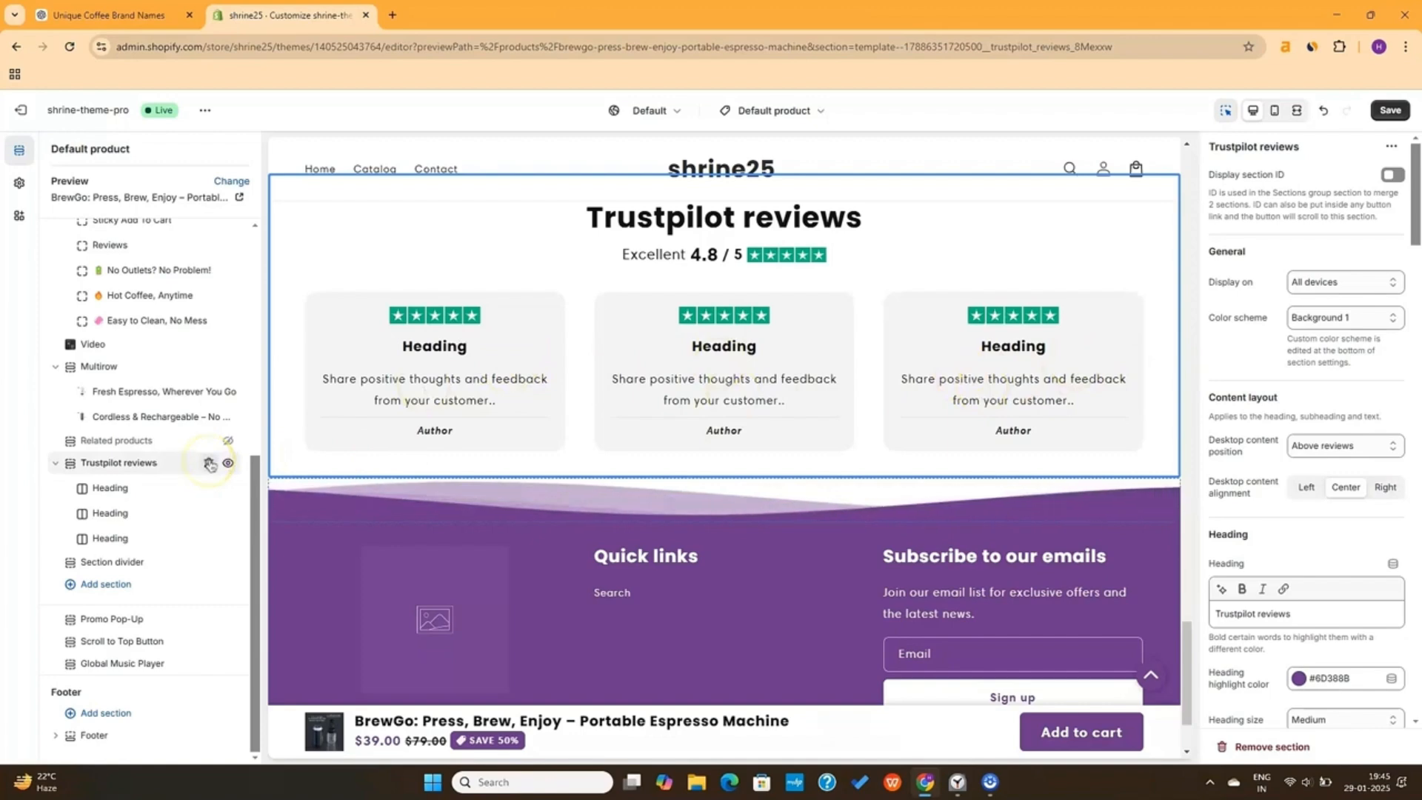
pyautogui.click(210, 463)
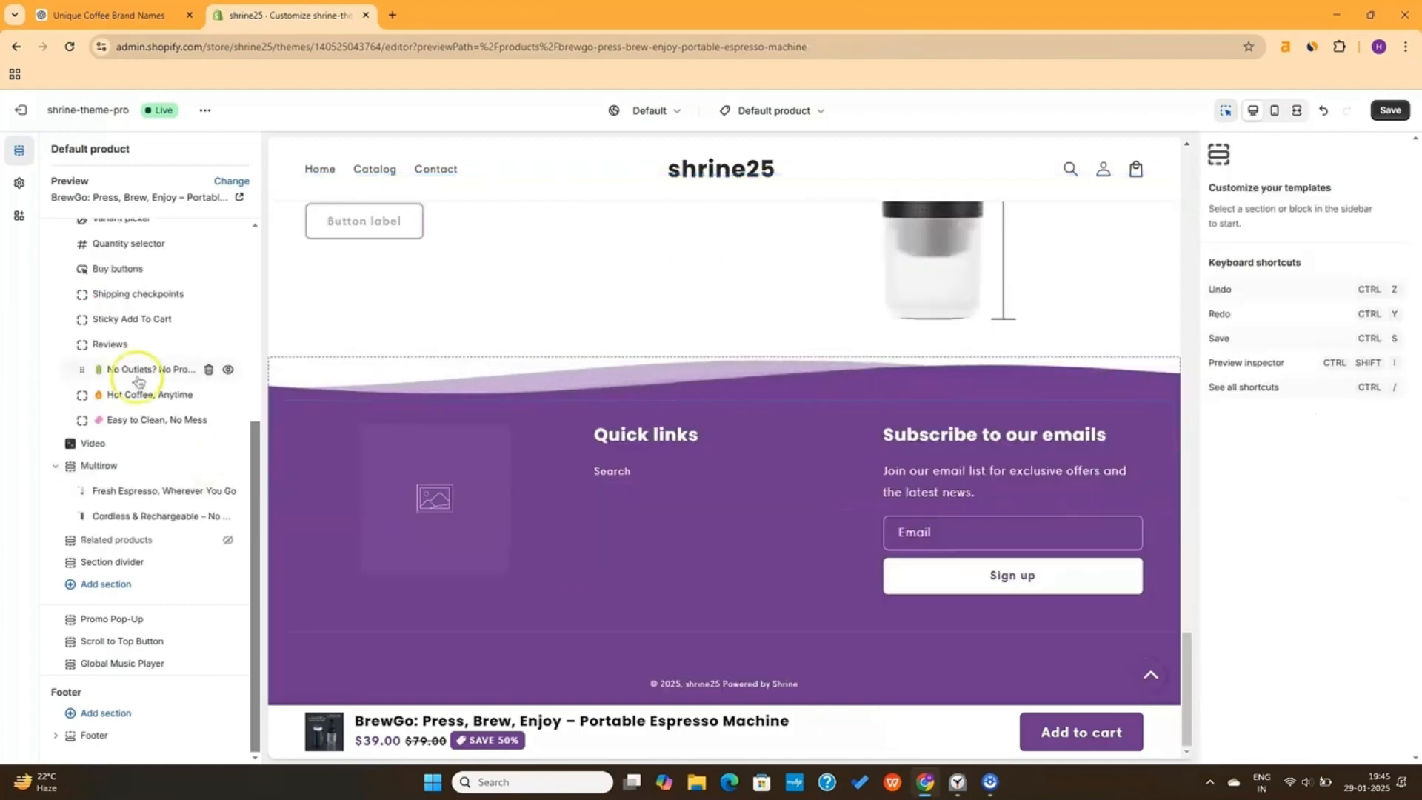
# - Search for "comparison" at the insertion point directly below the Video section and add a Comparison table section
pyautogui.scroll(2, 138, 379)
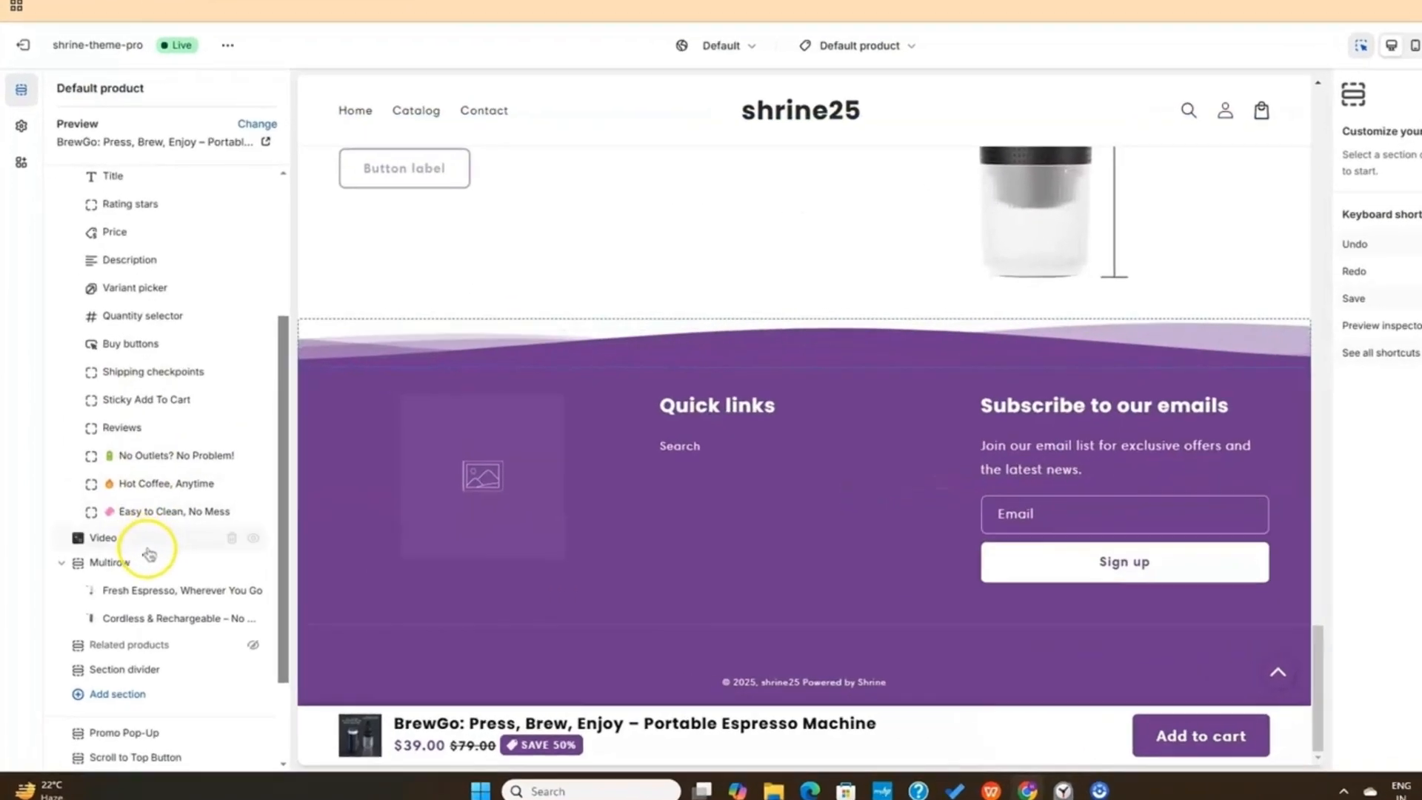
pyautogui.click(159, 549)
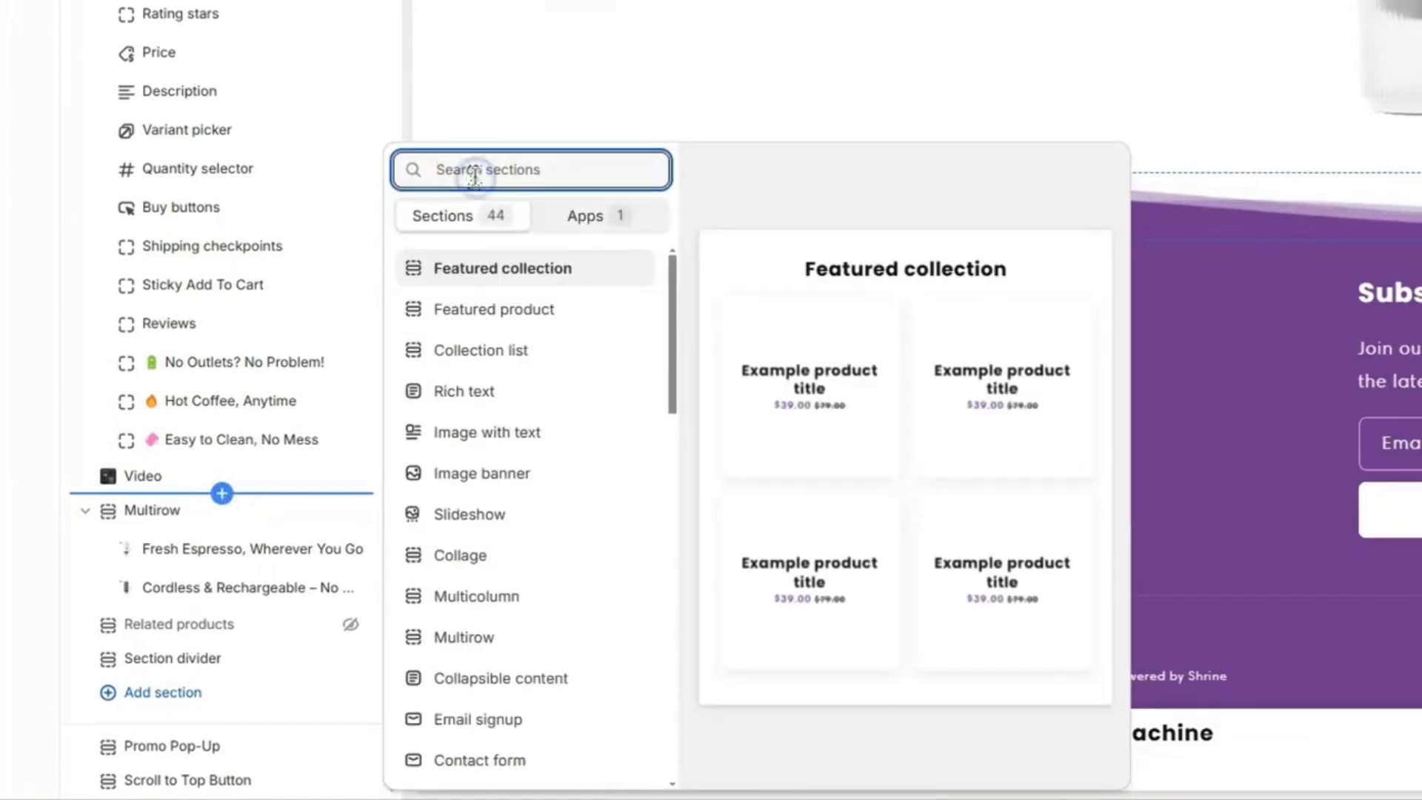
pyautogui.write('comparison')
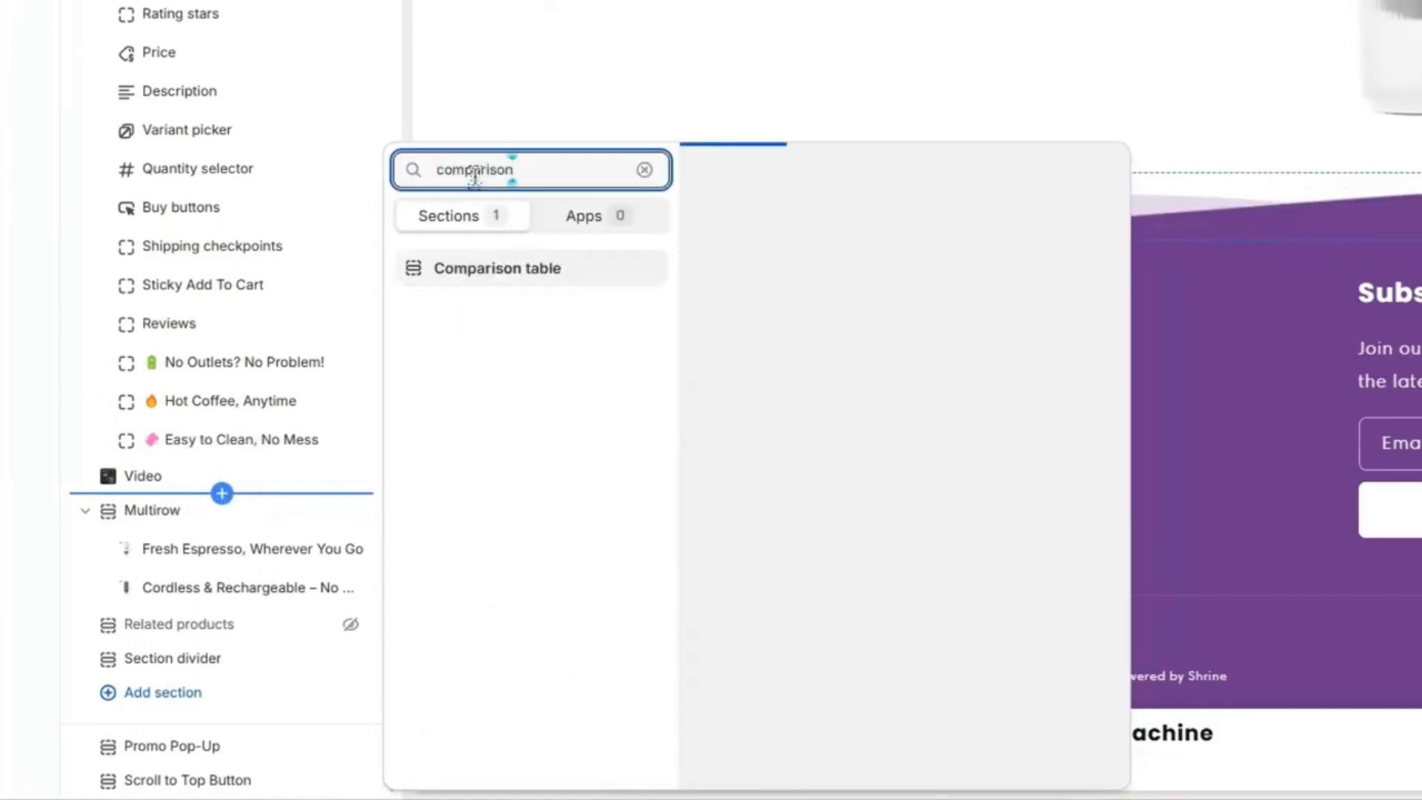
pyautogui.click(545, 273)
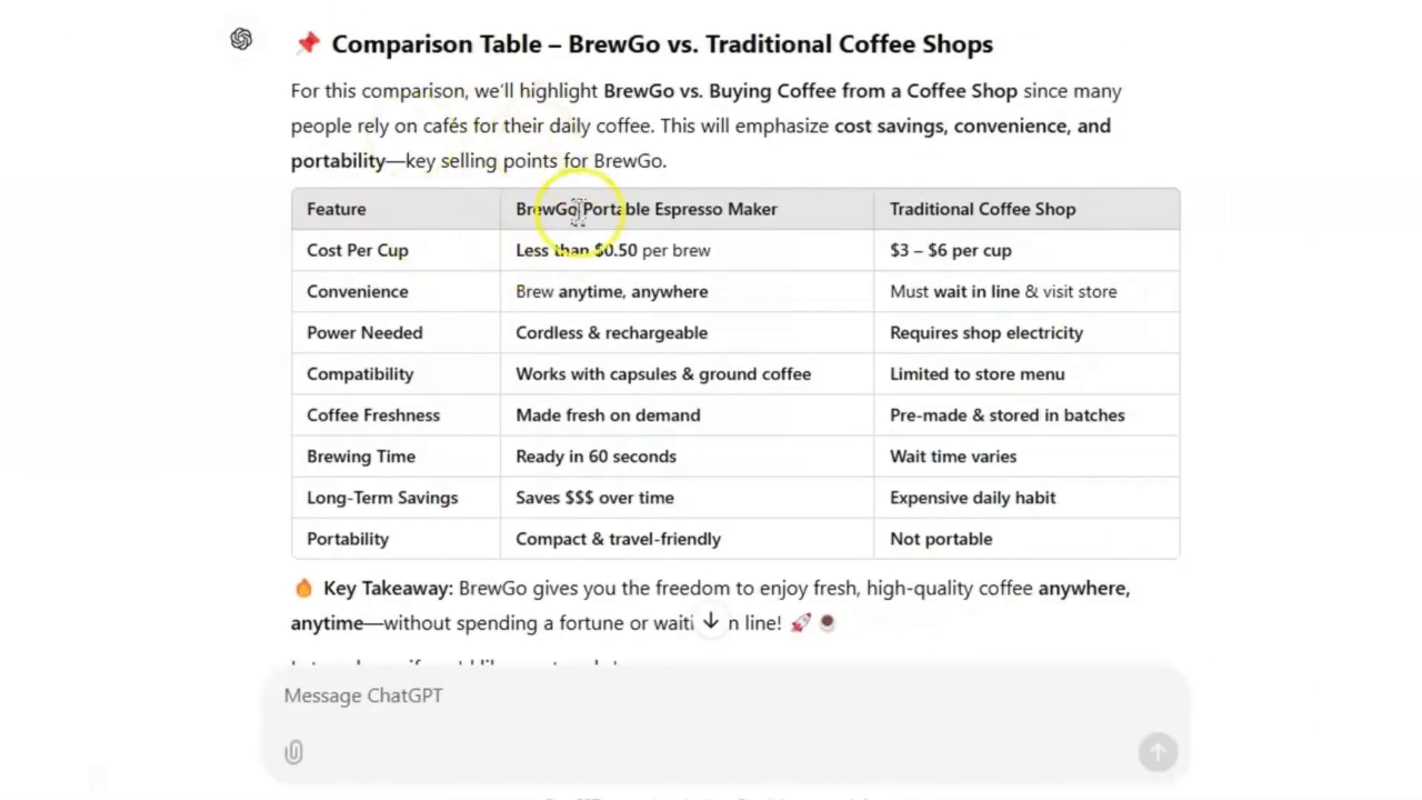
# - Copy "BrewGo vs. Traditional Coffee Shops" from the ChatGPT answer and make it the Comparison table section's heading in the theme editor
pyautogui.moveTo(570, 44); pyautogui.dragTo(923, 44)
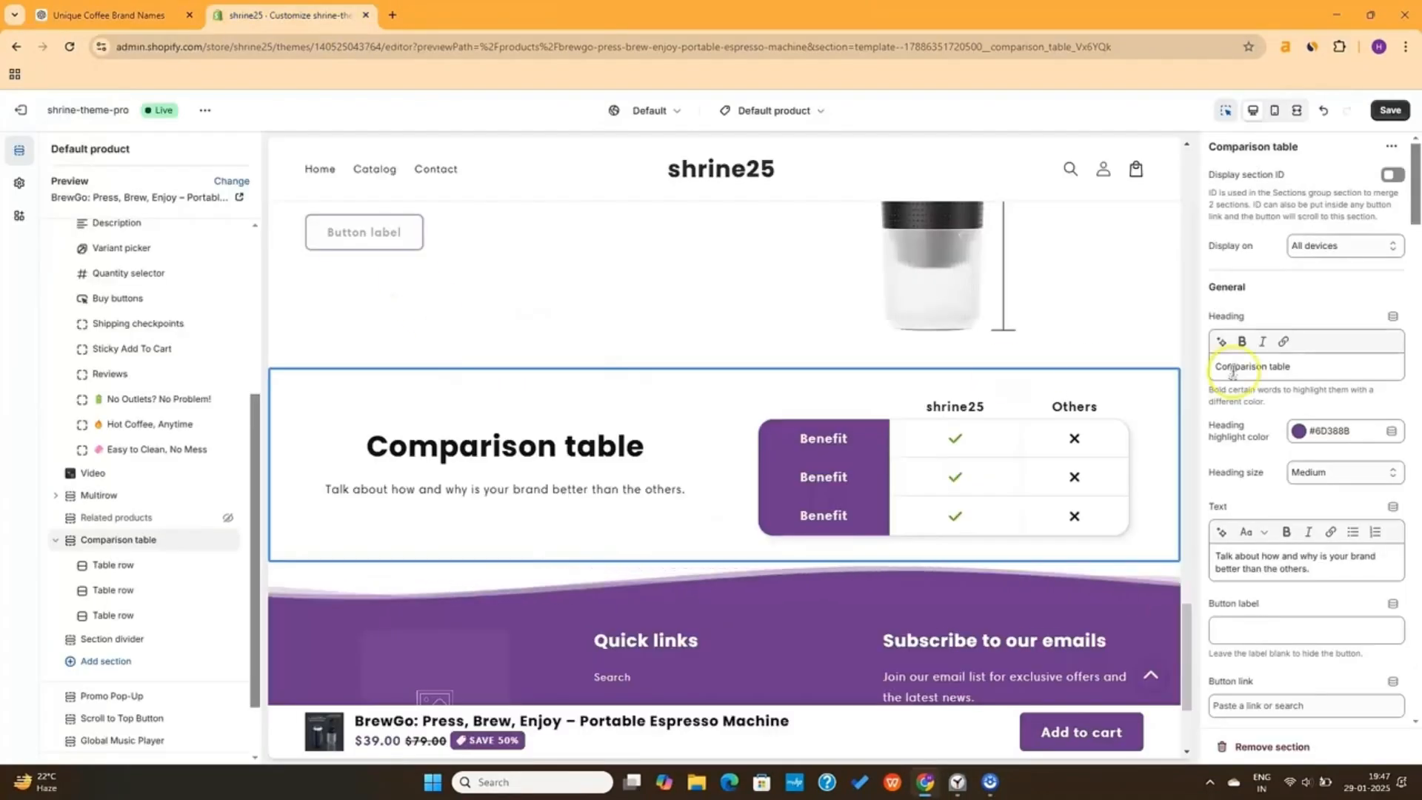
pyautogui.write('BrewGo vs. Traditional Coffee Shops')
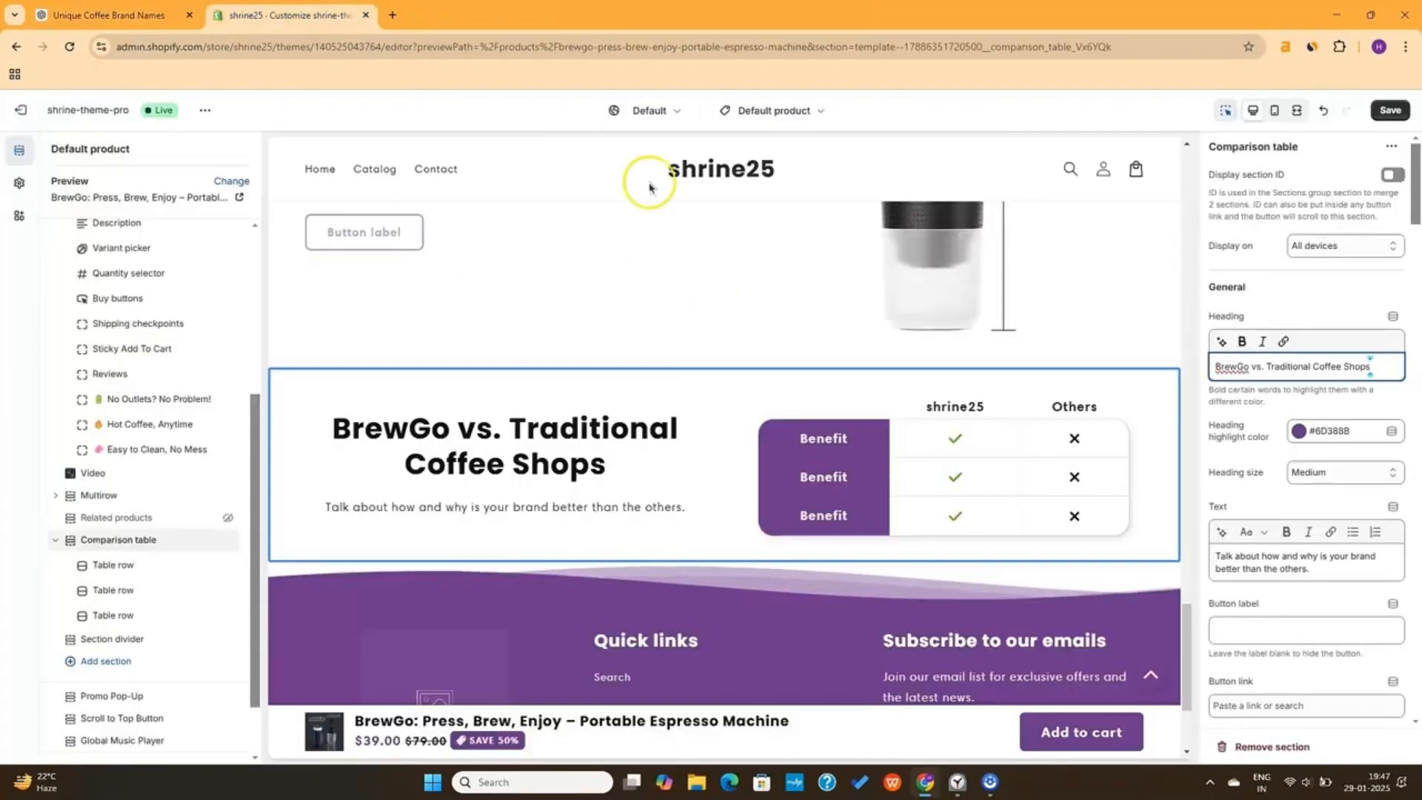
# - Set the first table row's benefit to "Cost Per Cup" and replace that text with "Convenience"
pyautogui.click(126, 561)
pyautogui.doubleClick(1282, 228)
pyautogui.write('Cost Per Cup')
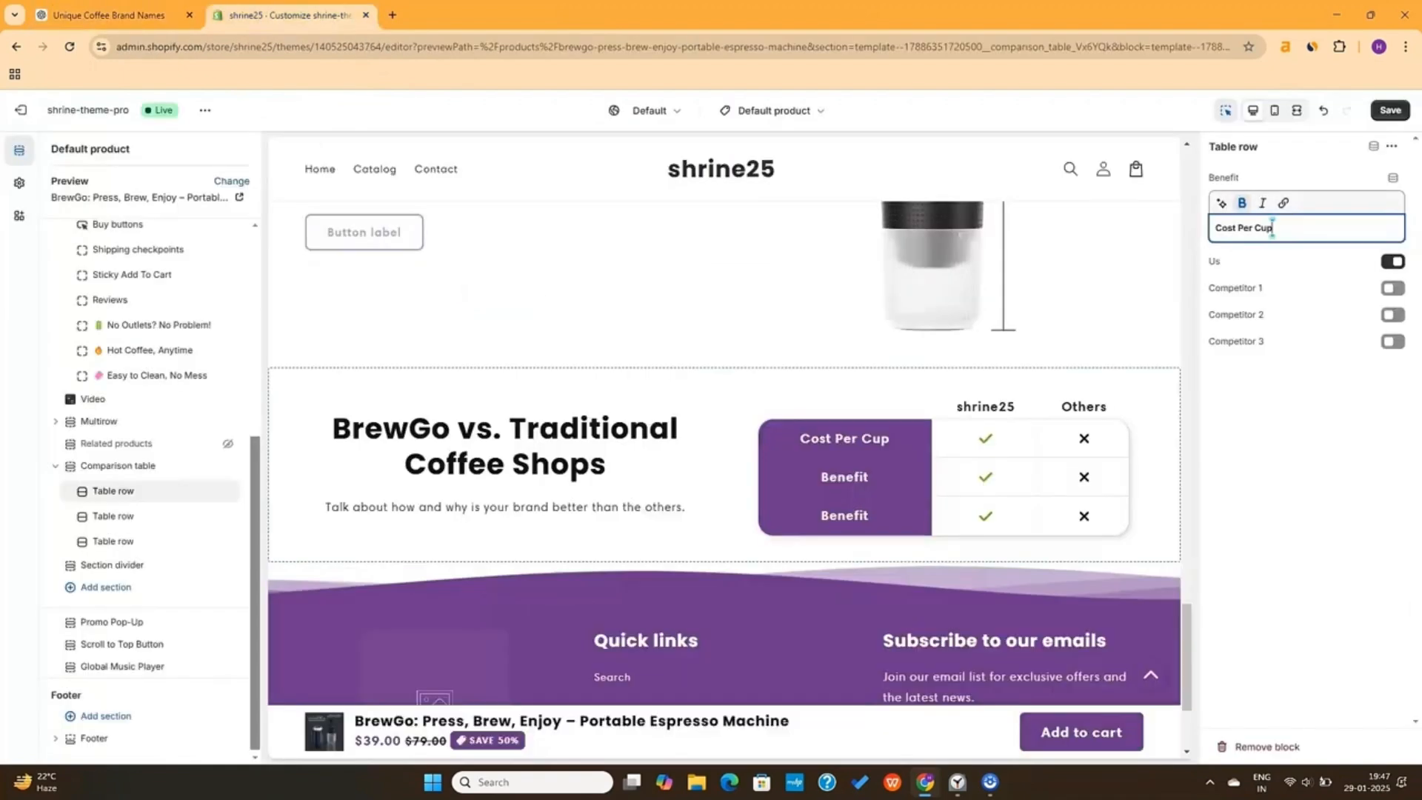
pyautogui.write('Convenience')
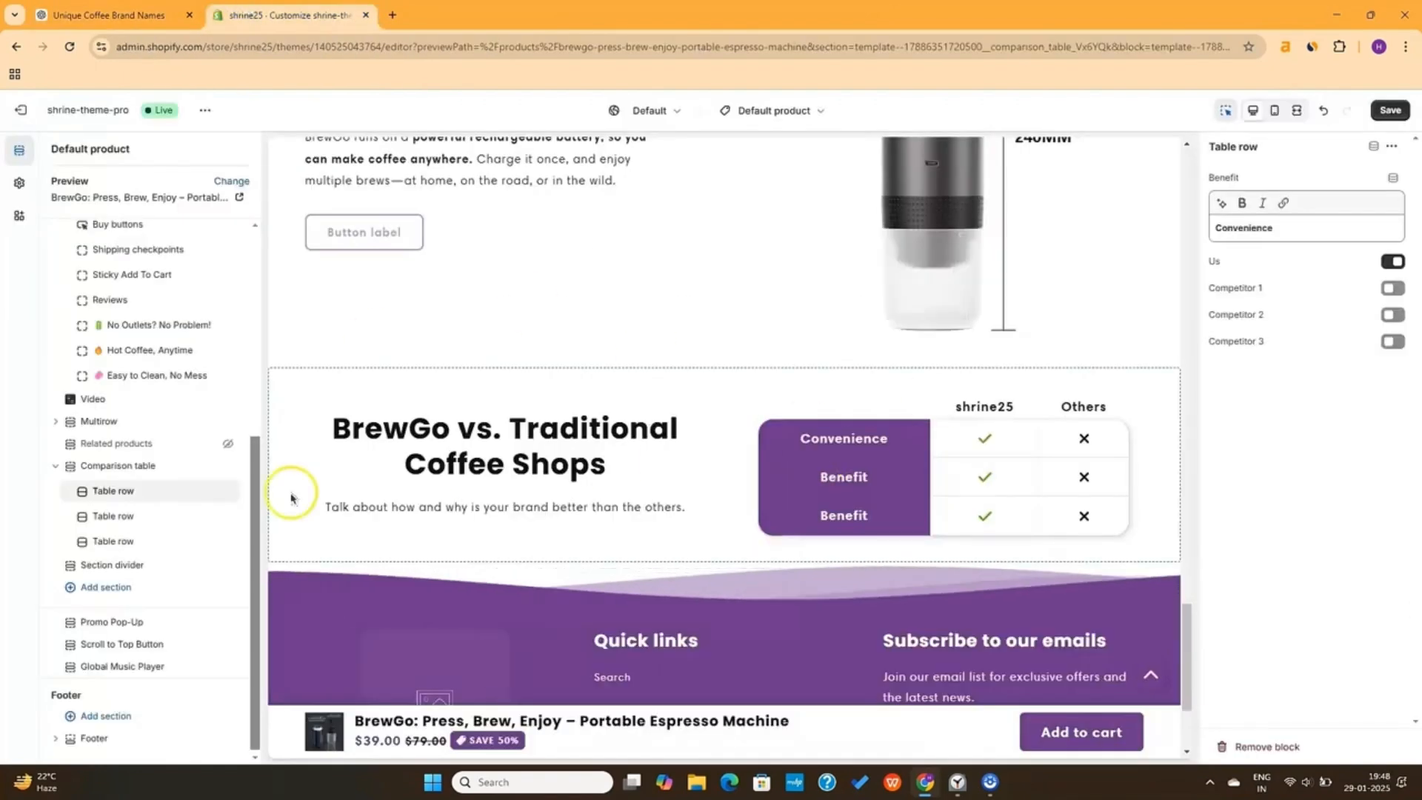
pyautogui.doubleClick(1241, 232)
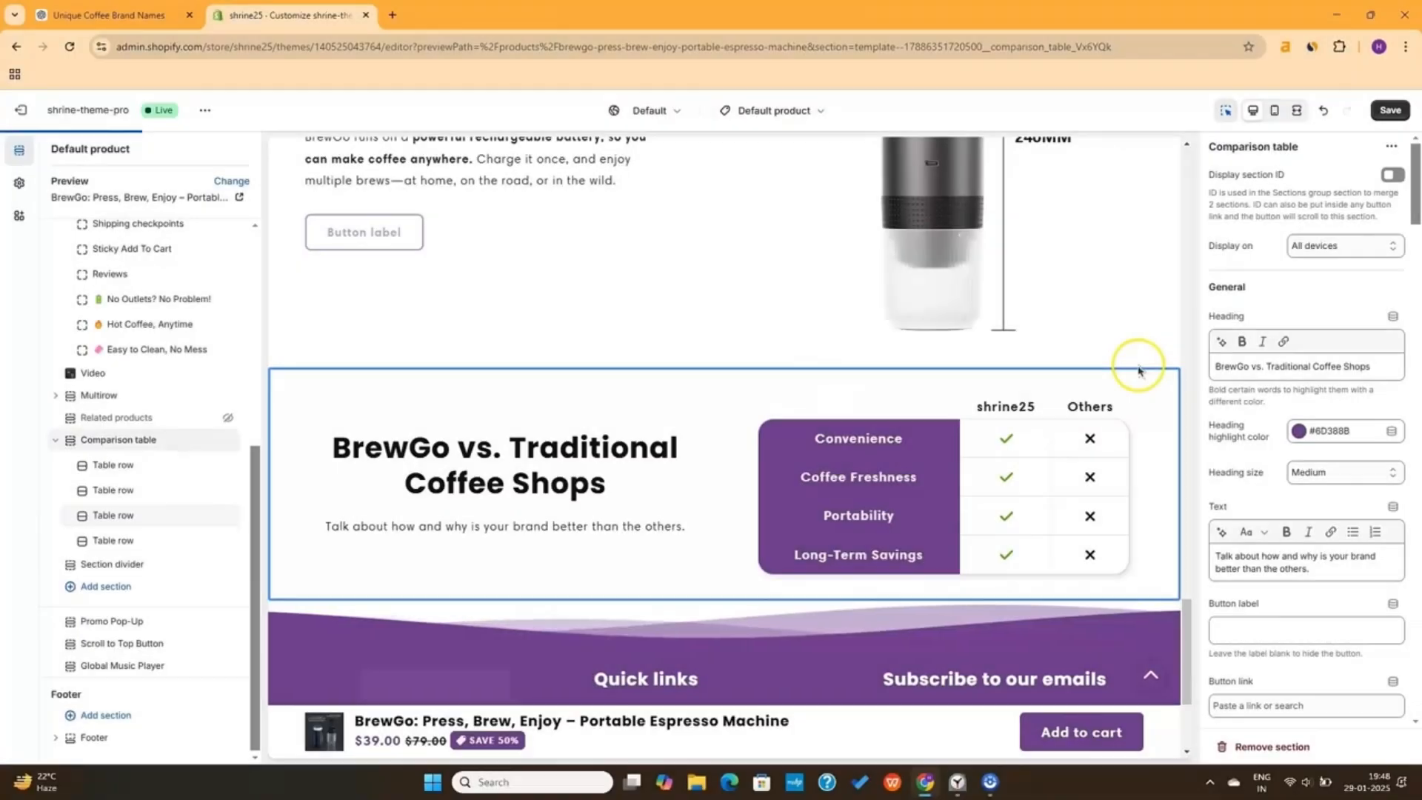
# - Change the Comparison table's own label from the shop name placeholder to "BrewGO"
pyautogui.scroll(-1, 1138, 370)
pyautogui.scroll(-7, 1280, 393)
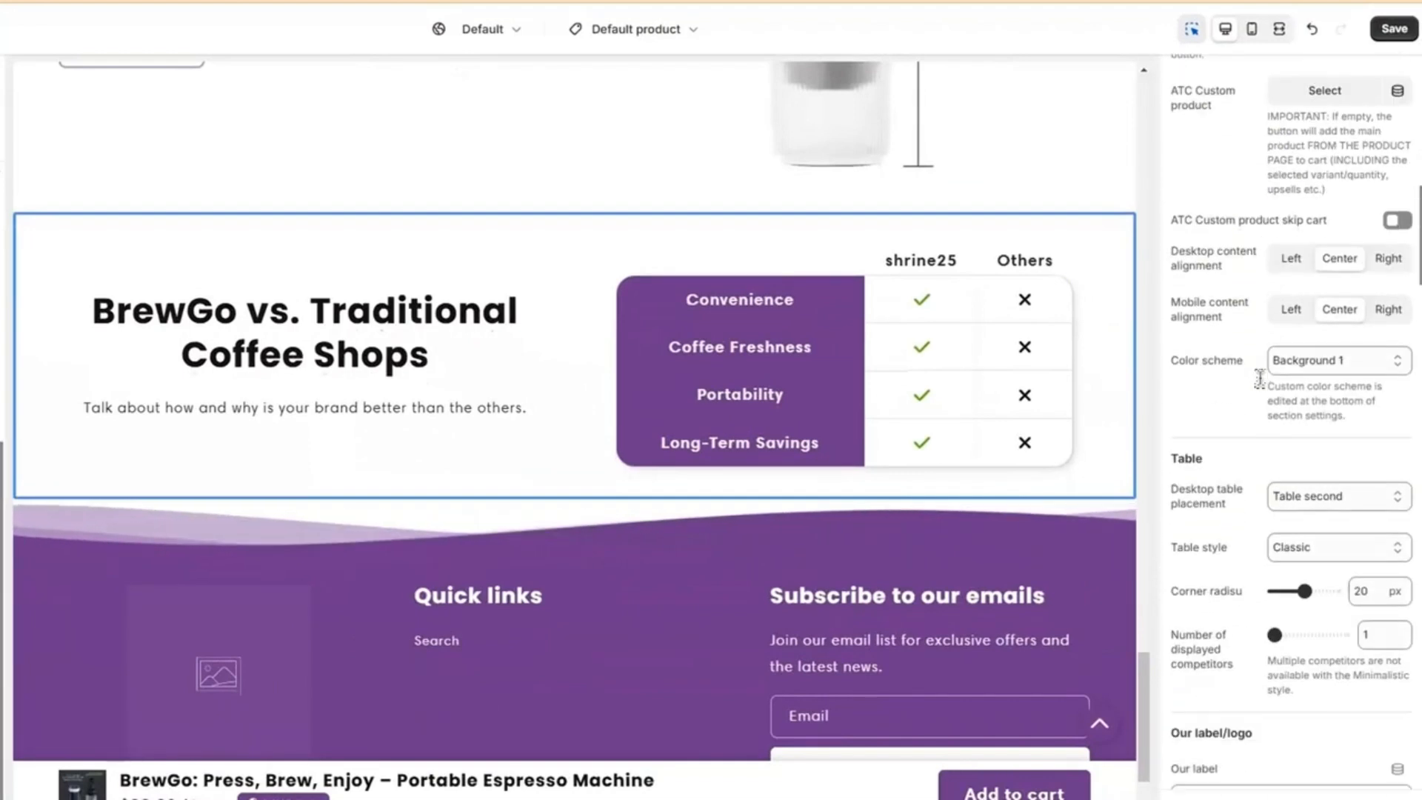
pyautogui.scroll(-3, 1259, 379)
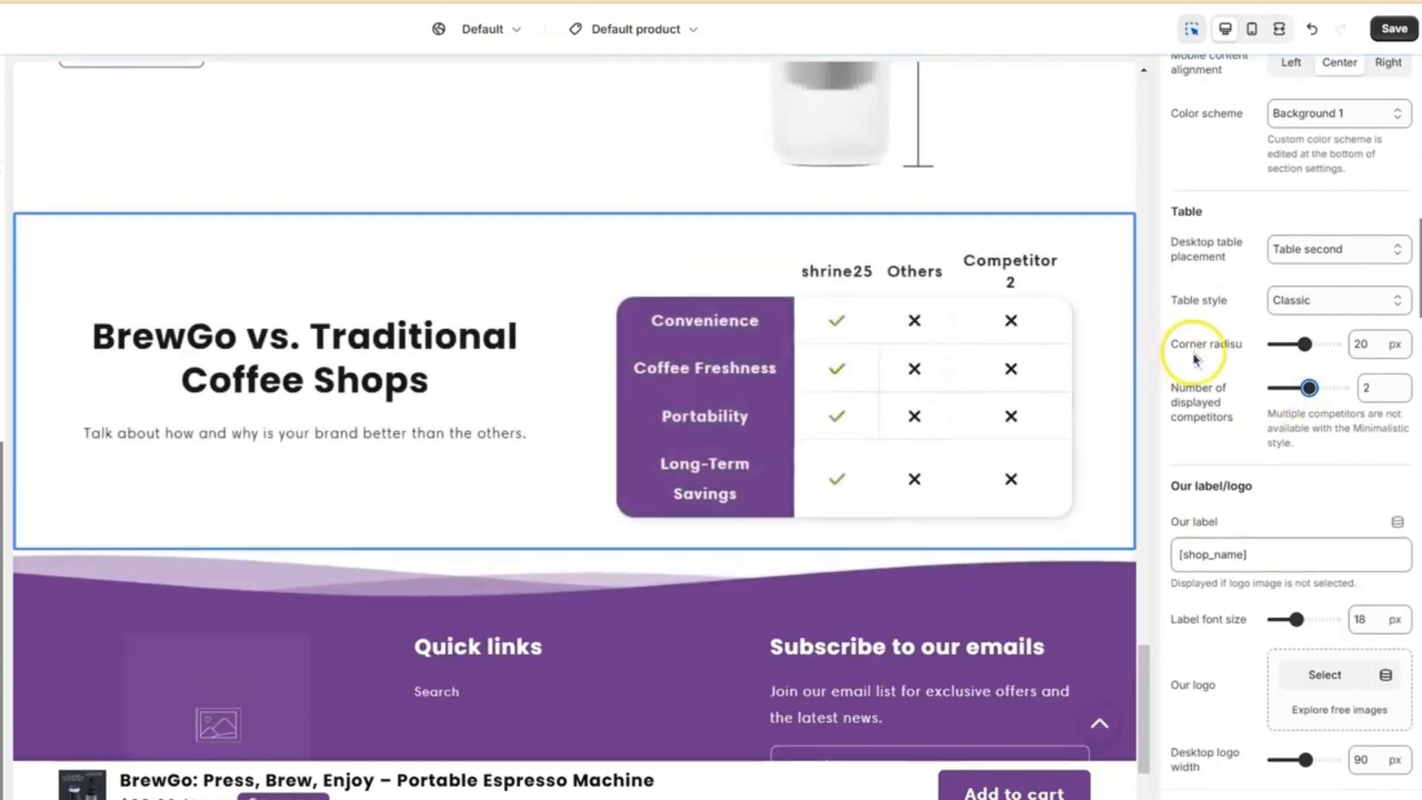
pyautogui.scroll(-3, 1259, 334)
pyautogui.tripleClick(1275, 302)
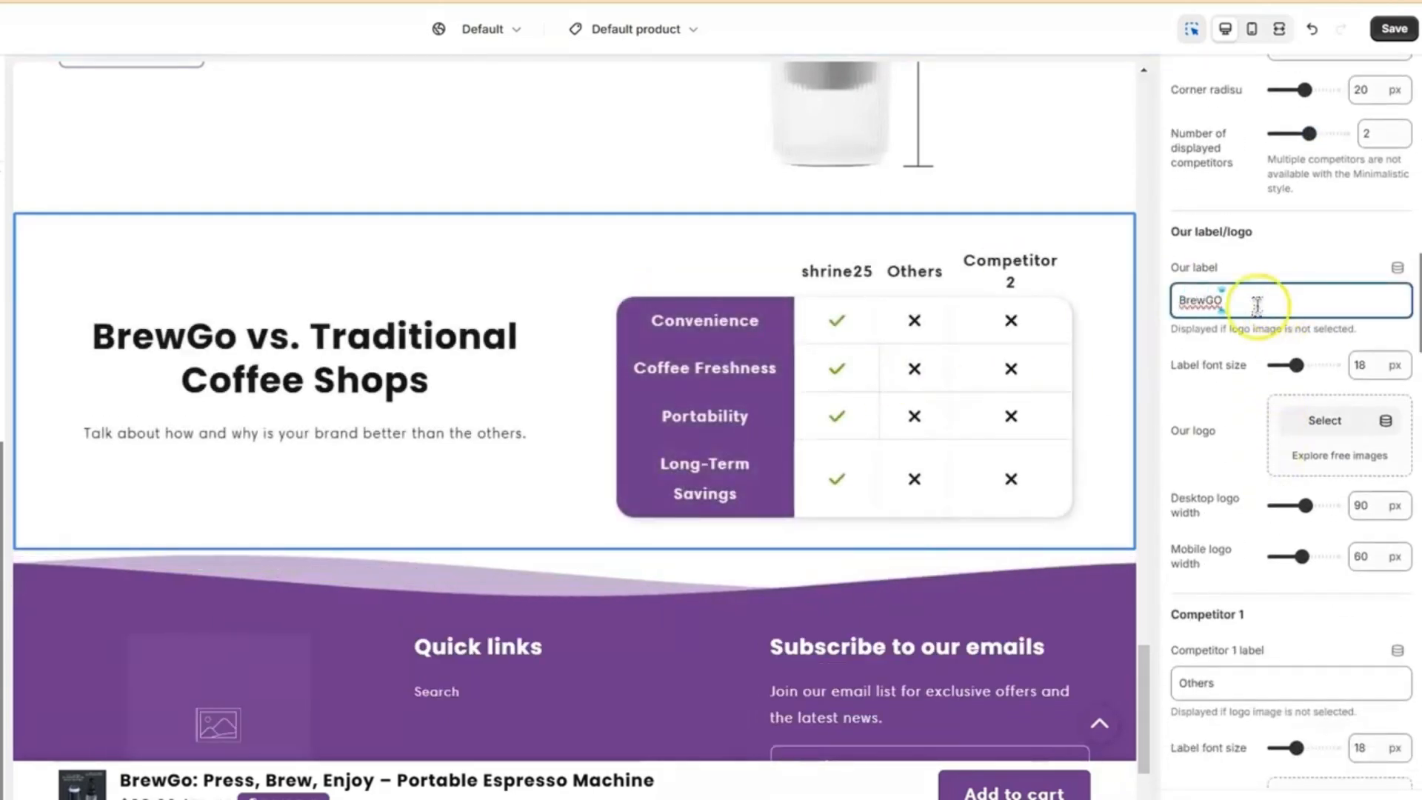
# - Change the Comparison table's Competitor 1 label to "Shop"
pyautogui.scroll(-2, 1252, 414)
pyautogui.tripleClick(1237, 514)
pyautogui.write('Shop')
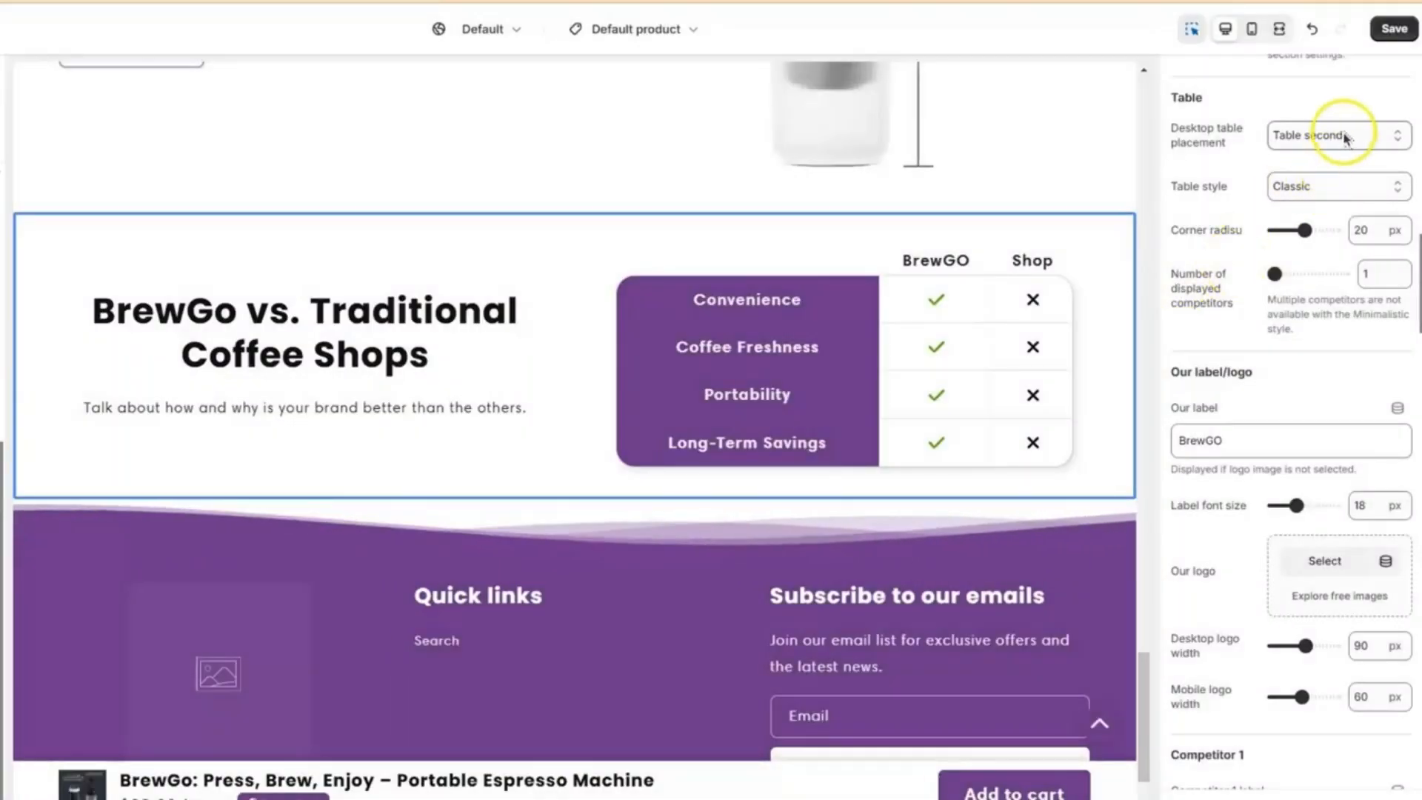
# - Try the Centered and Minimalistic table styles on the comparison table and return the style to Classic
pyautogui.click(1333, 186)
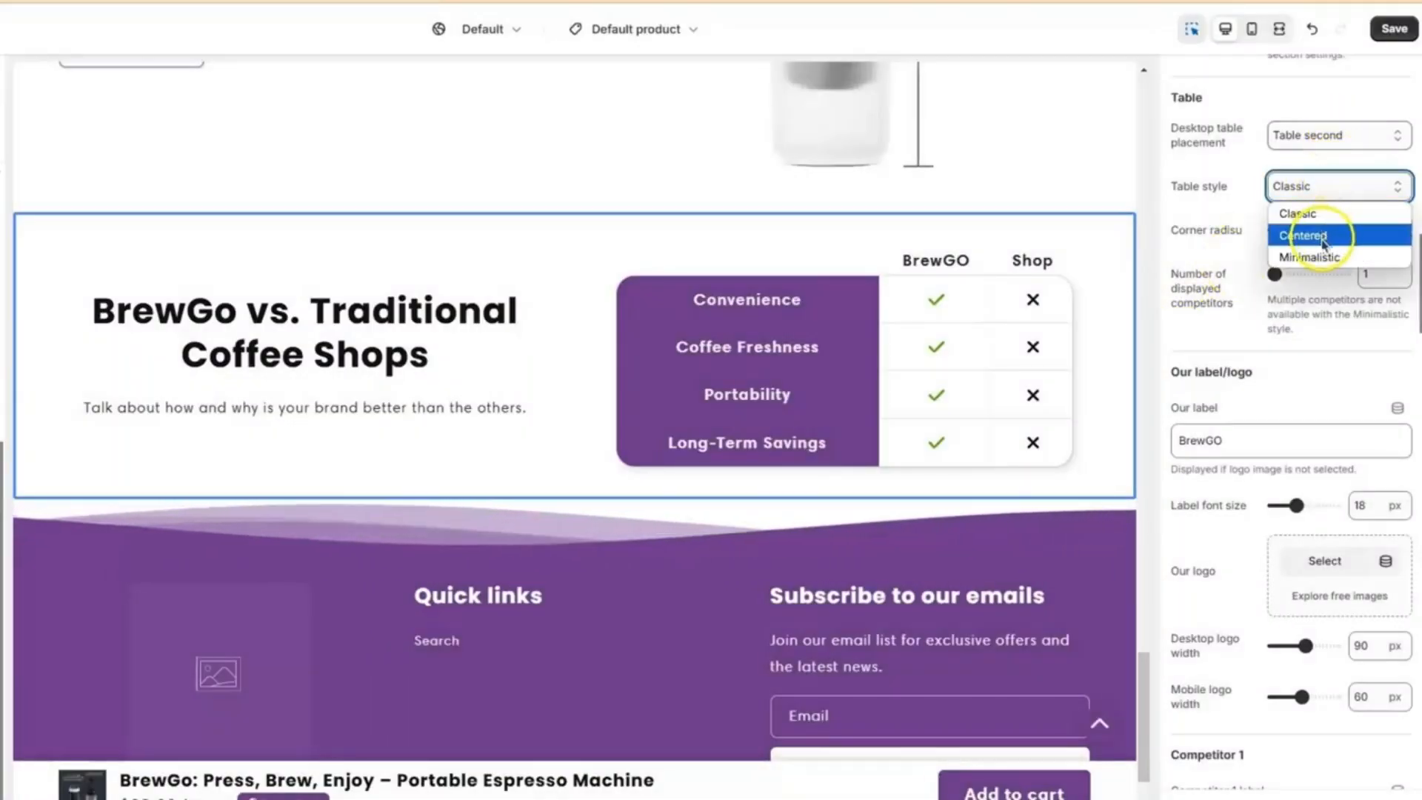
pyautogui.click(1322, 232)
pyautogui.click(1361, 186)
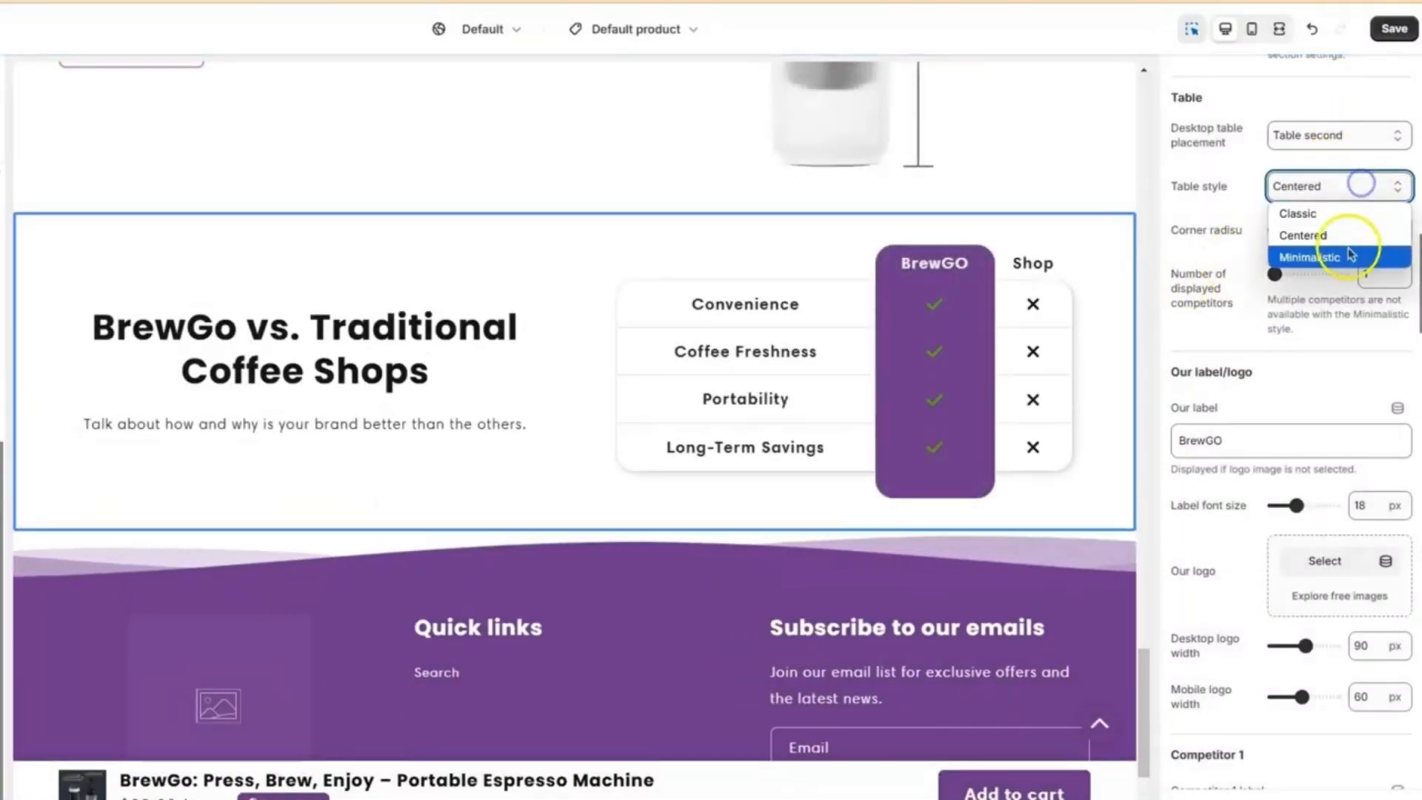
pyautogui.click(1342, 256)
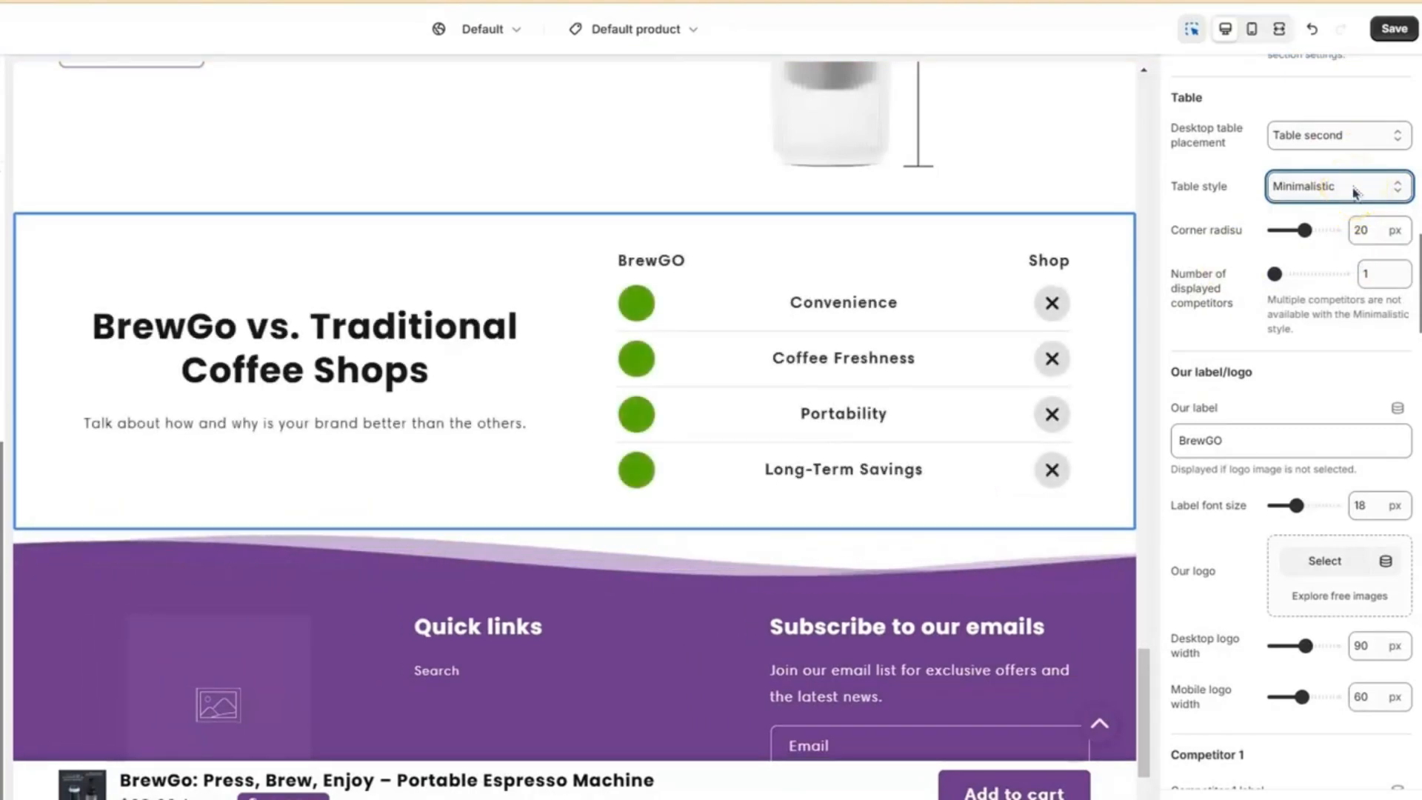
pyautogui.click(1353, 191)
pyautogui.click(1350, 213)
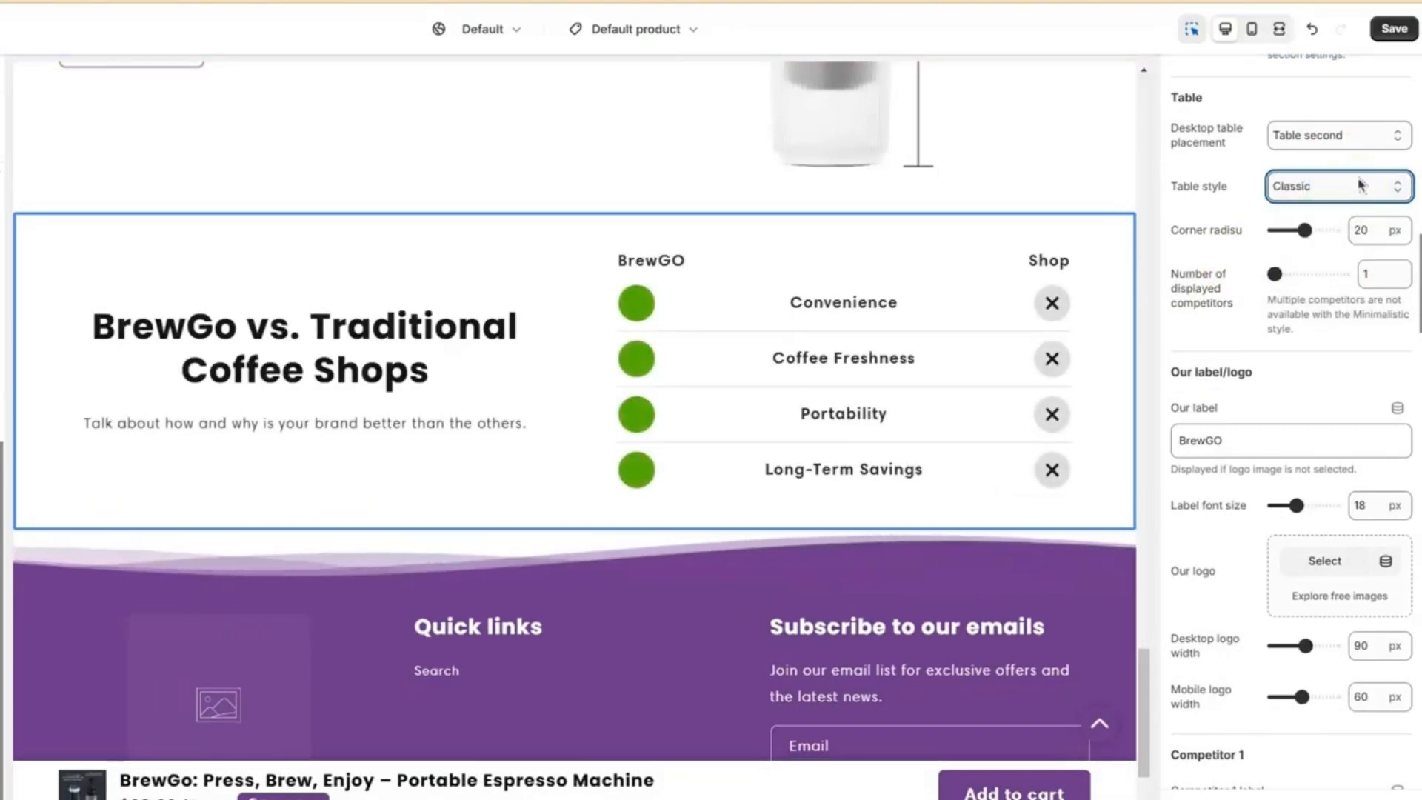
pyautogui.click(1362, 186)
pyautogui.click(1360, 187)
# - Set the comparison table's desktop placement to Table first and check the section in the preview
pyautogui.click(1355, 127)
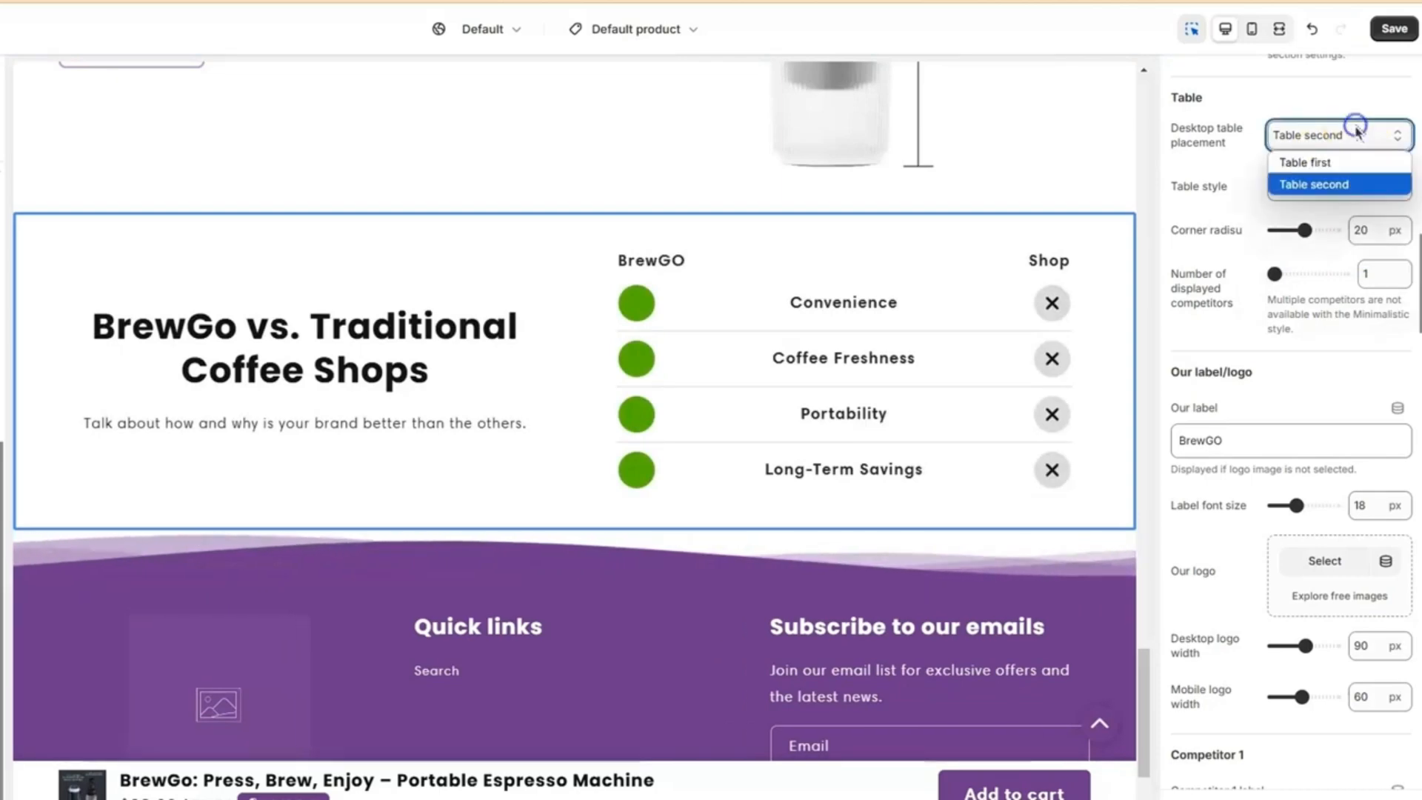
pyautogui.click(1349, 161)
pyautogui.scroll(3, 786, 438)
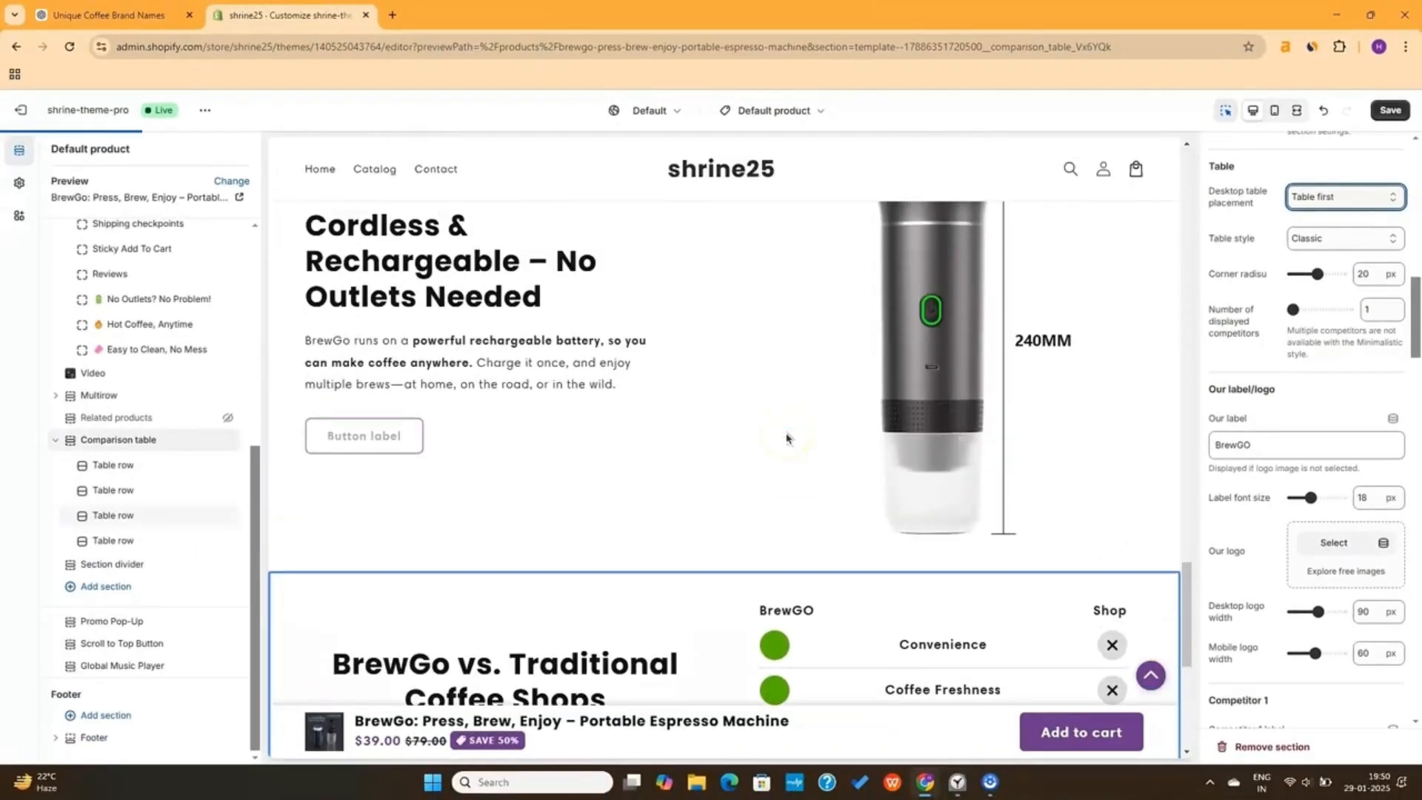
# - Save the product page with the updated comparison table
pyautogui.scroll(-4, 786, 438)
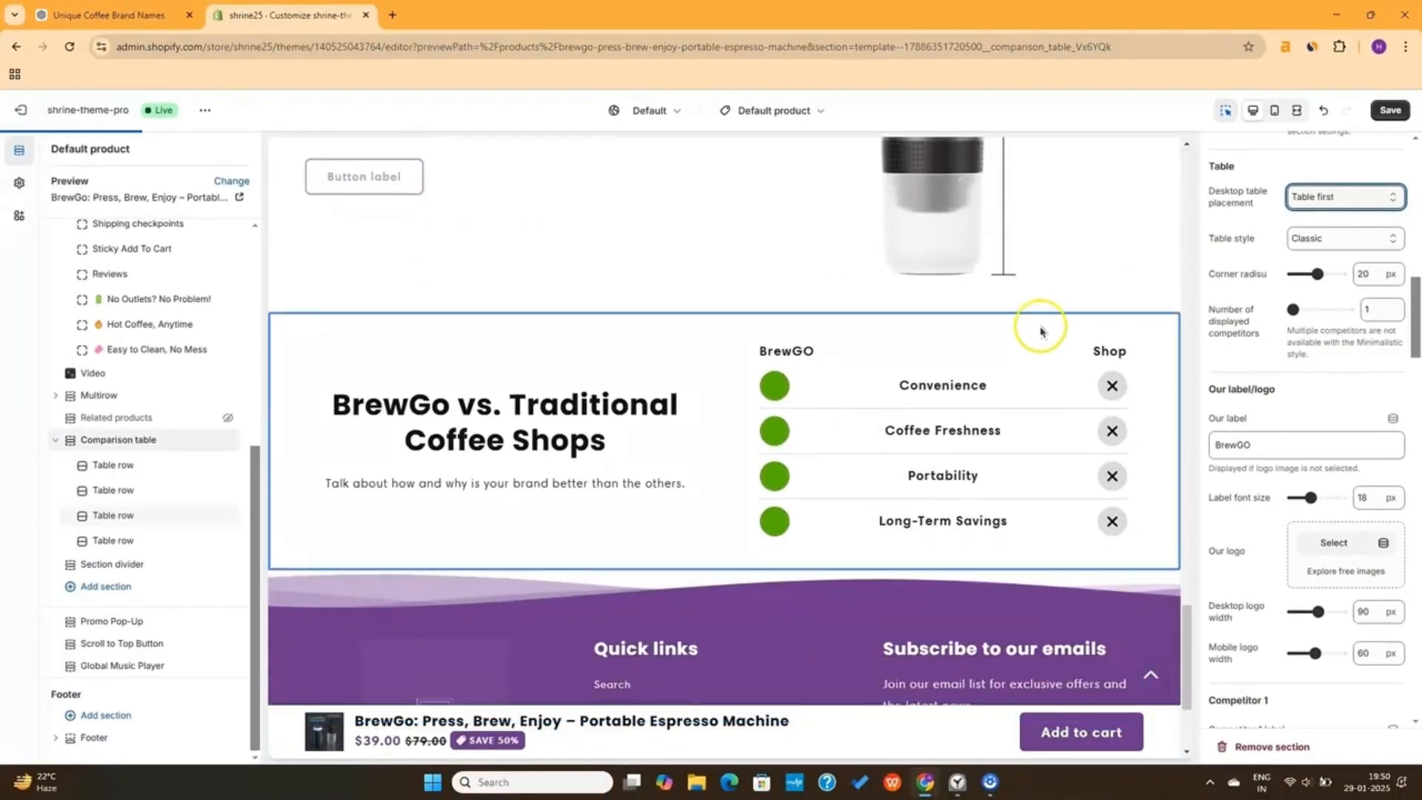
pyautogui.click(1390, 109)
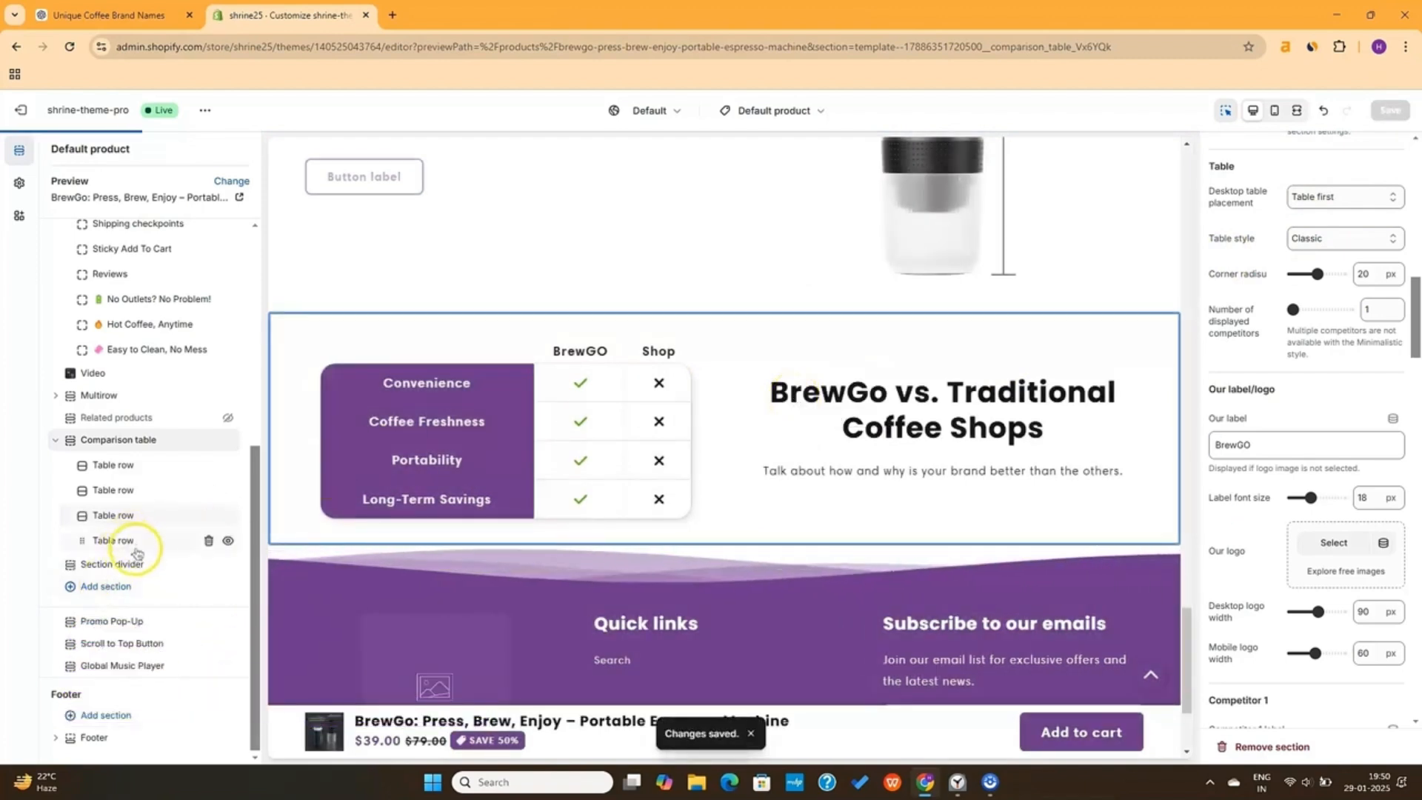
# - Try a Before & After slider section and a Bundle deals section above the comparison table
pyautogui.moveTo(152, 554)
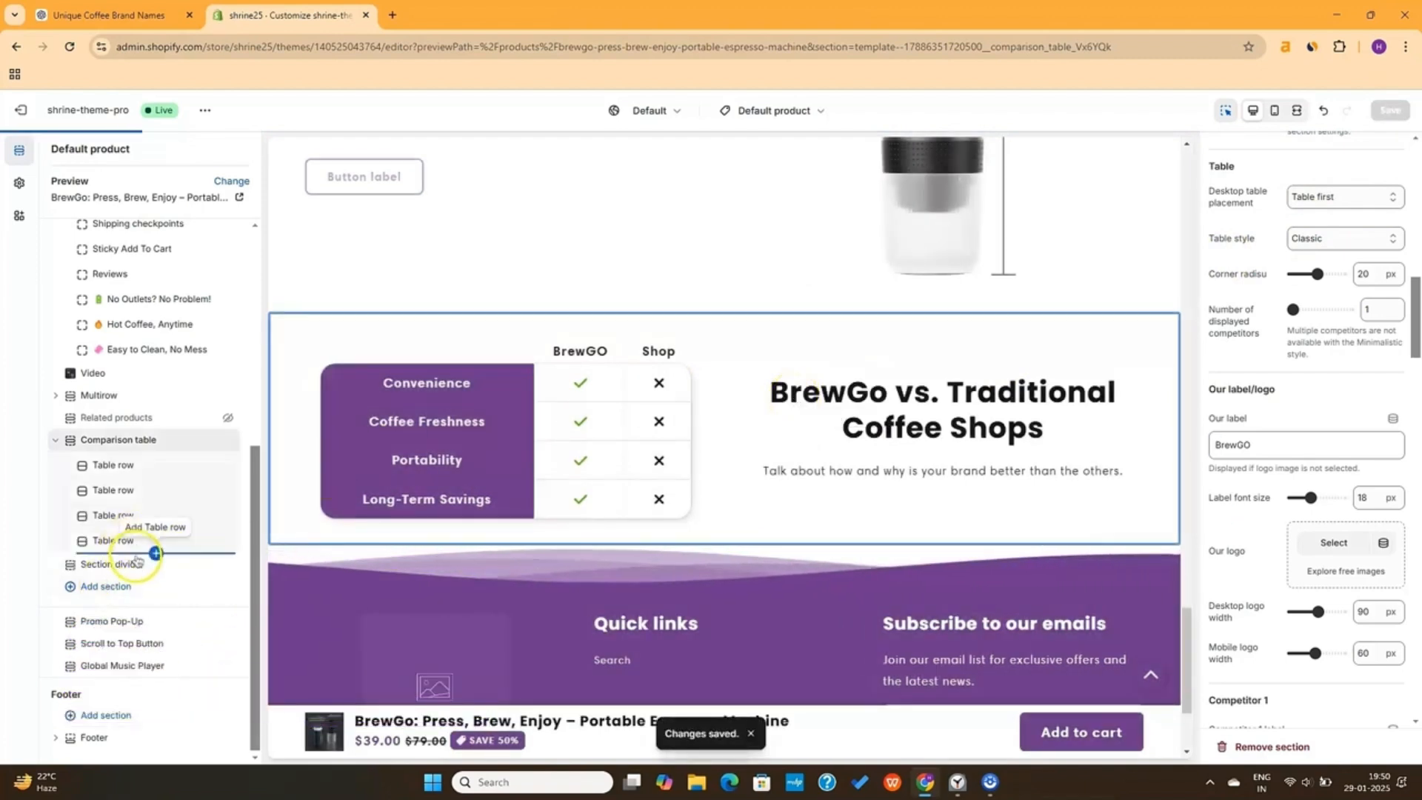
pyautogui.click(143, 423)
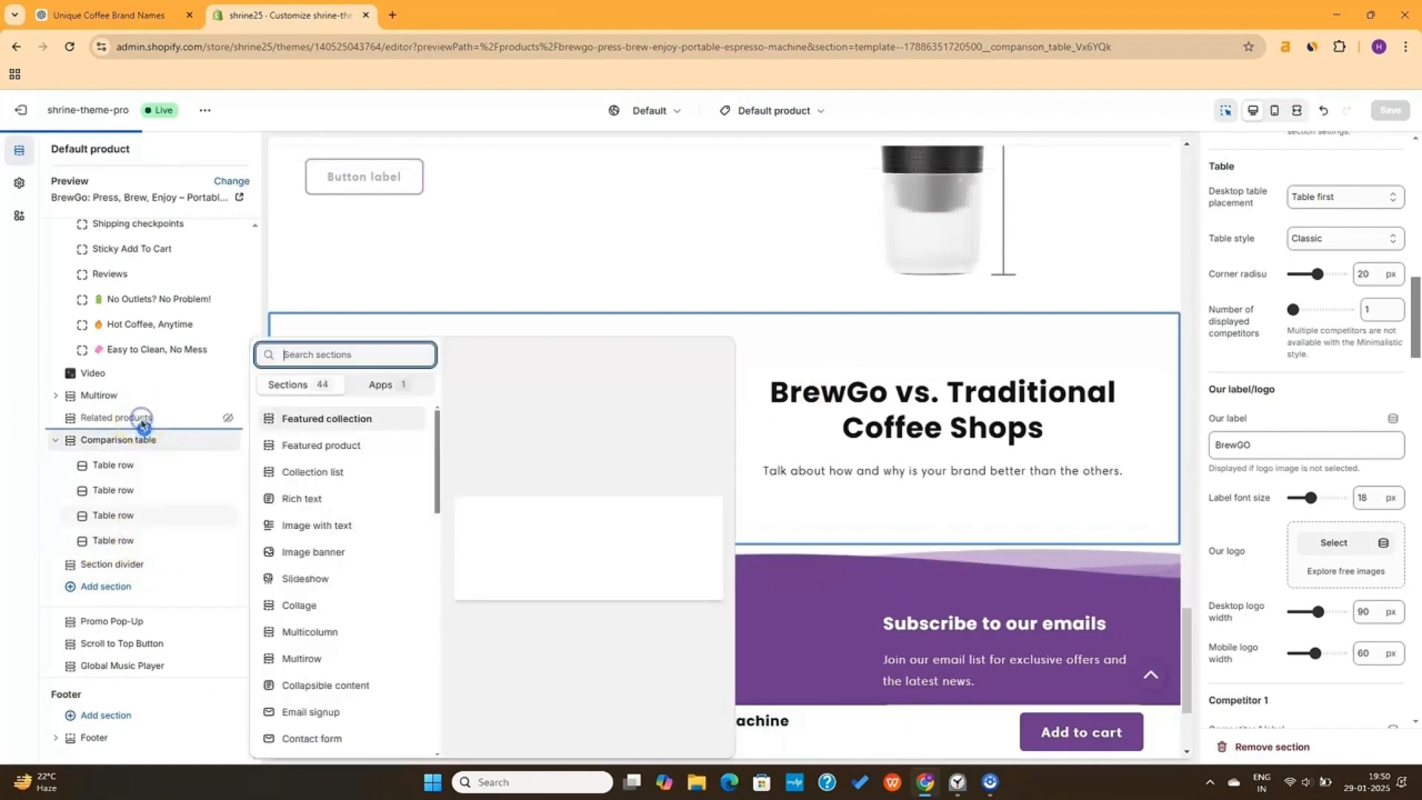
pyautogui.scroll(-3, 312, 508)
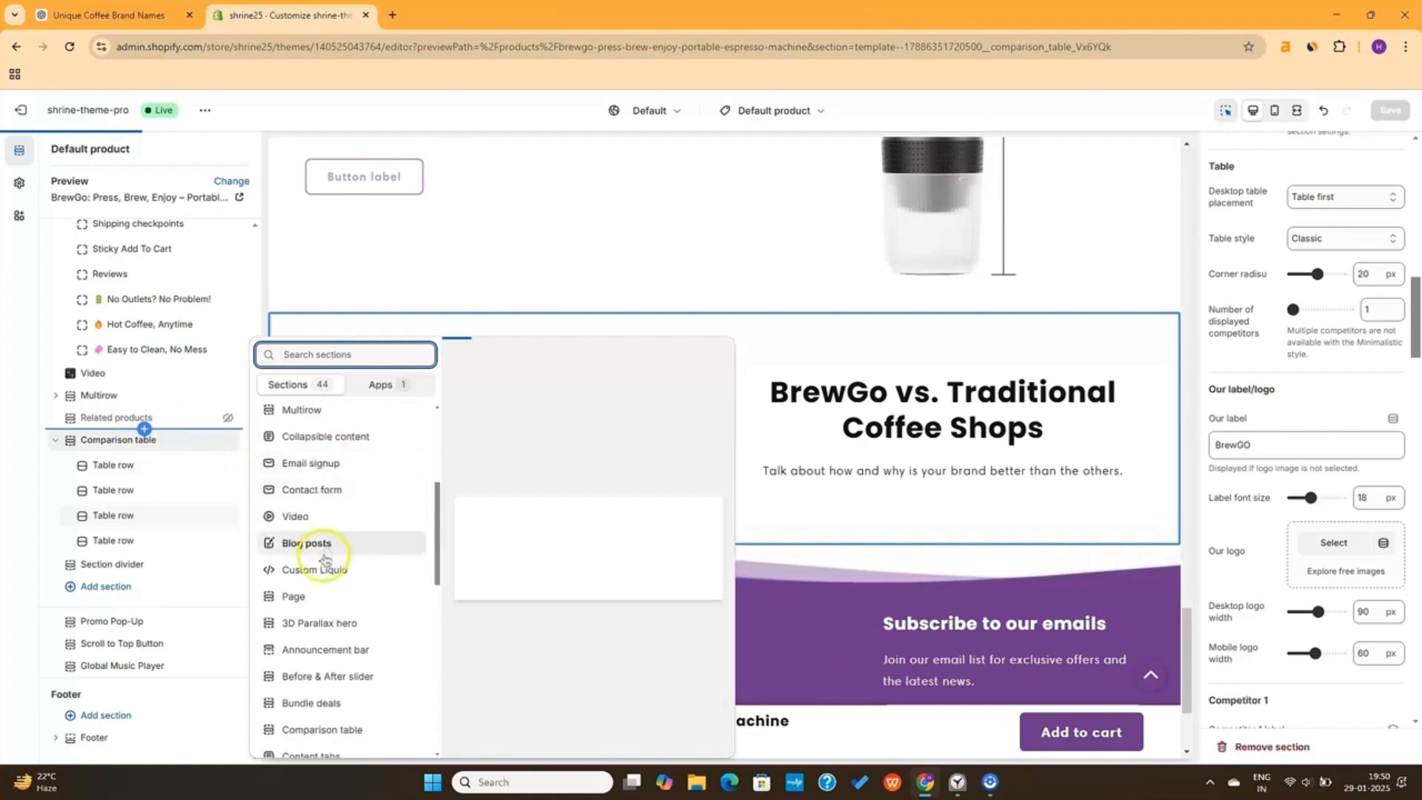
pyautogui.scroll(-3, 322, 578)
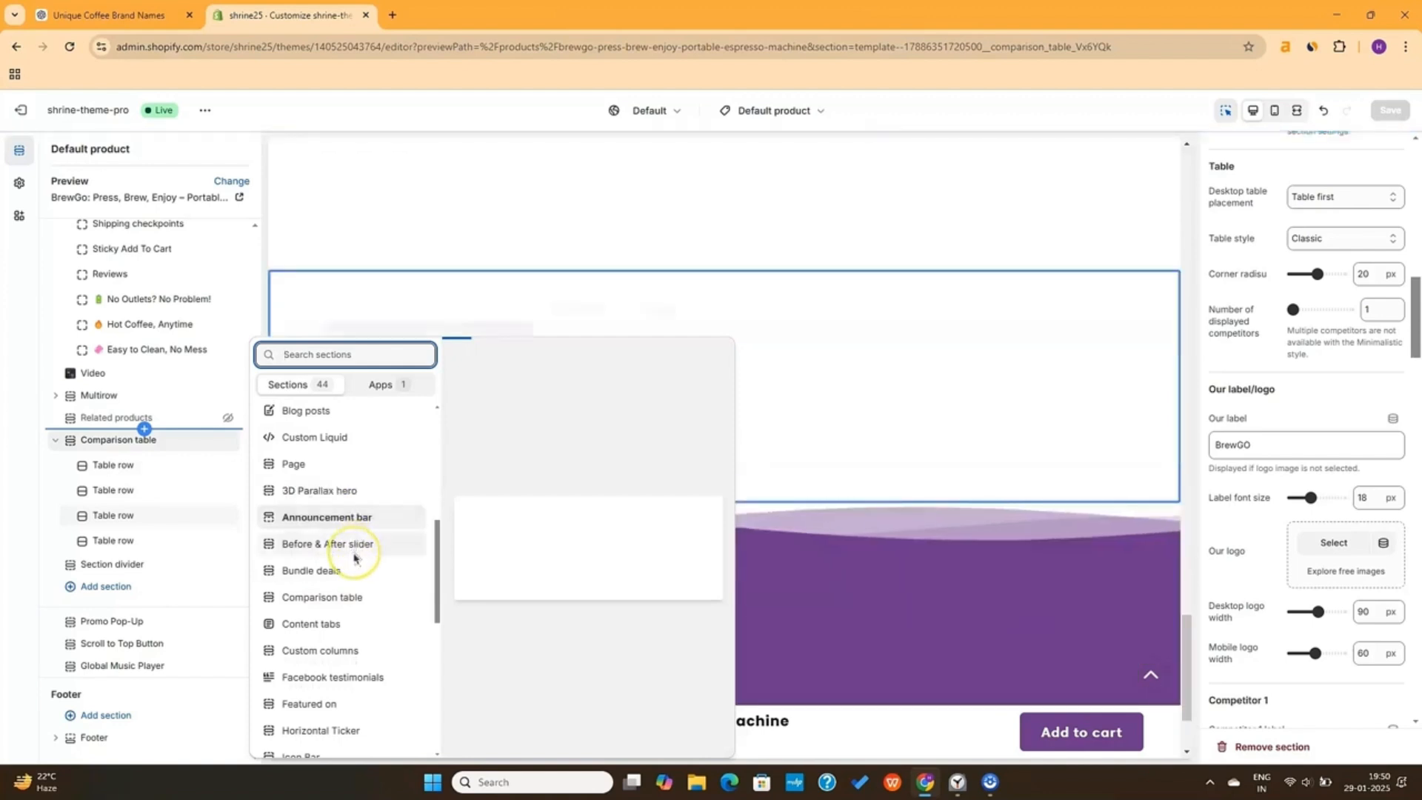
pyautogui.scroll(-1, 356, 519)
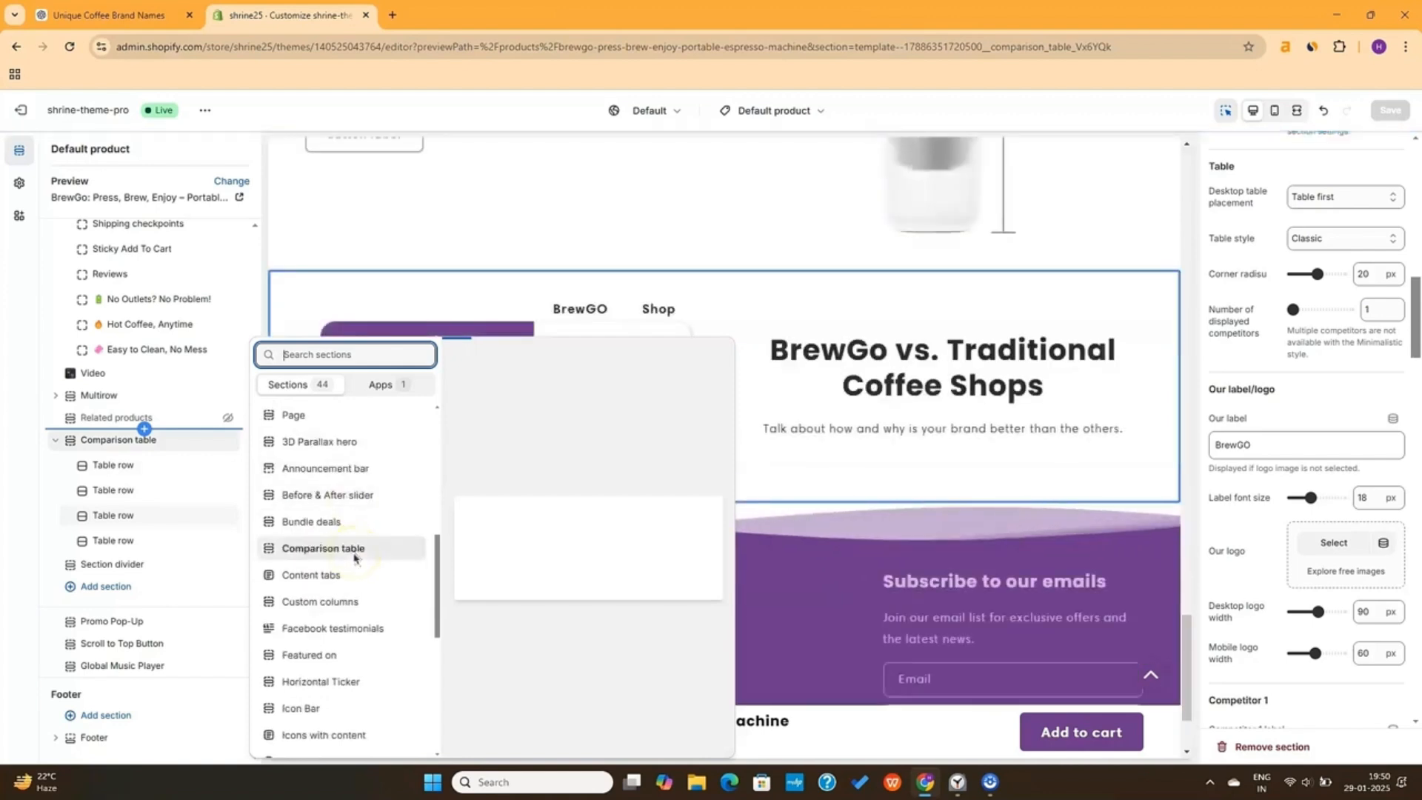
pyautogui.click(355, 495)
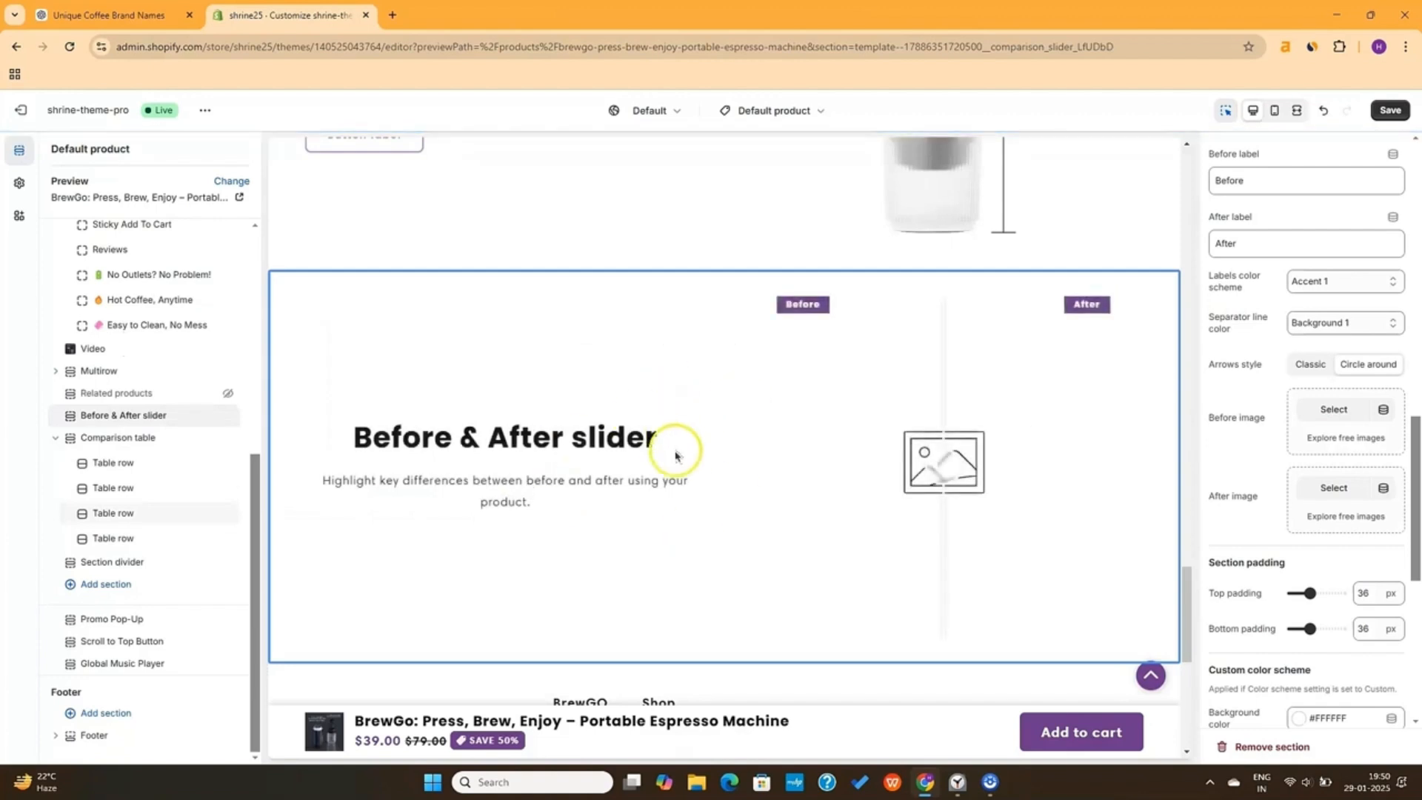
pyautogui.click(144, 427)
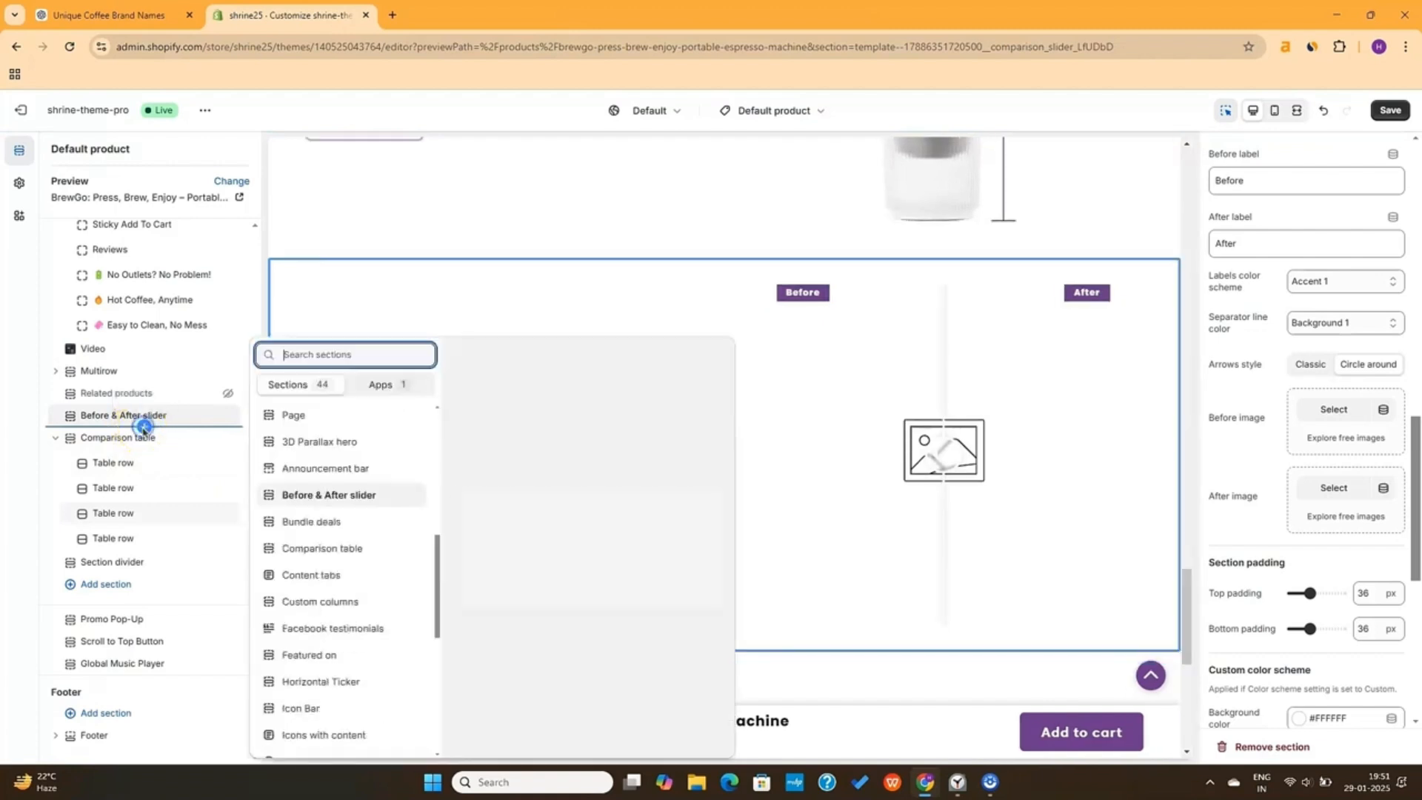
pyautogui.click(316, 522)
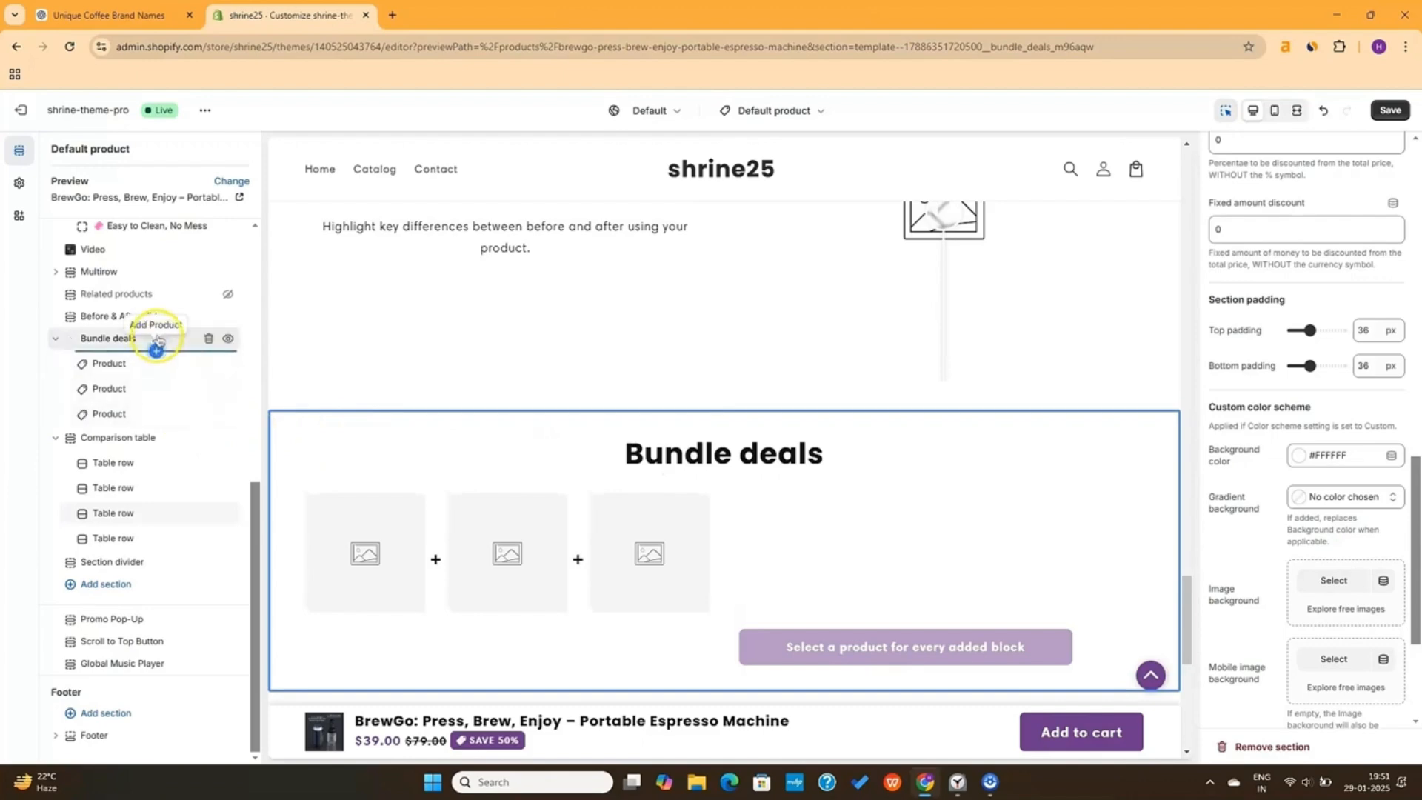
# - Add a Horizontal Ticker section directly below the Before & After slider and remove the Bundle deals section
pyautogui.click(144, 327)
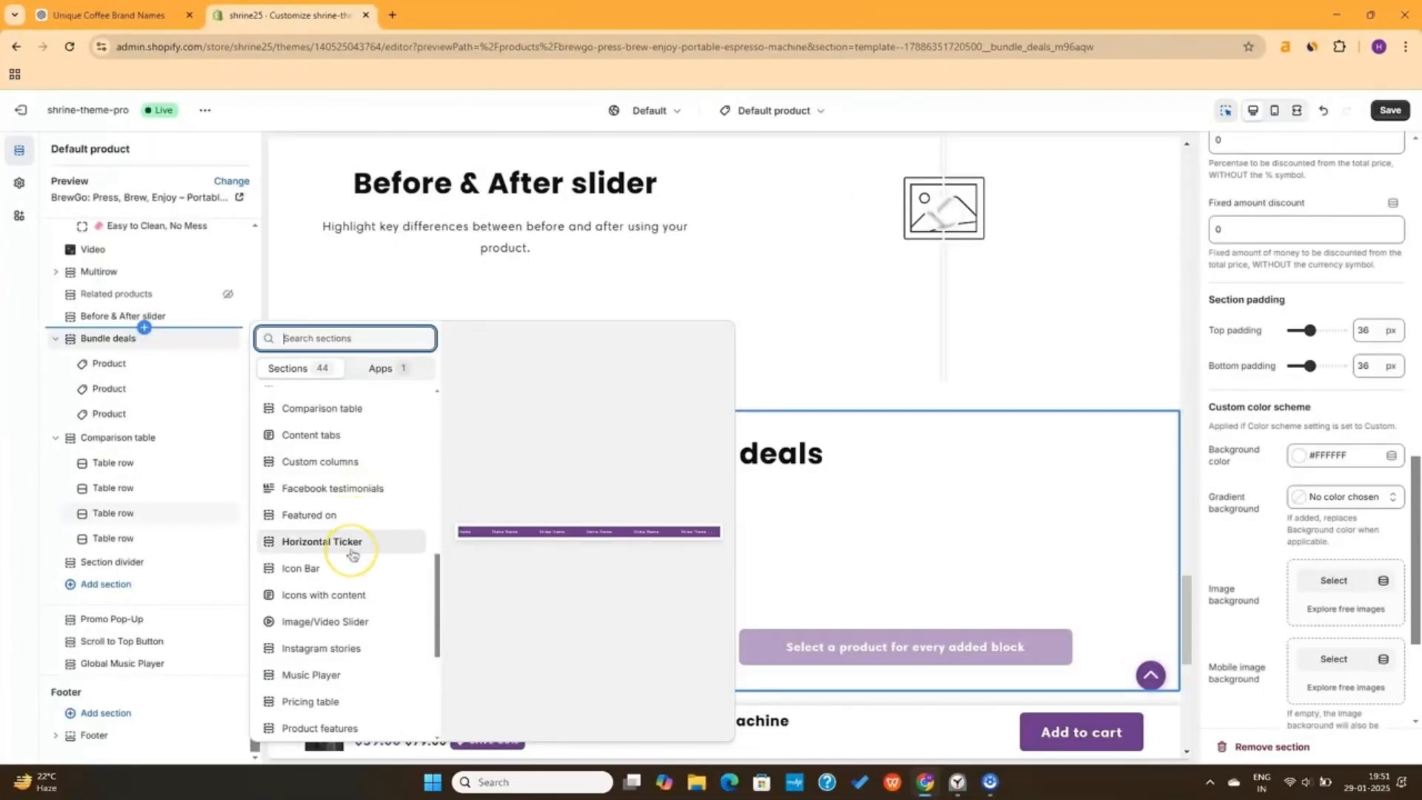
pyautogui.click(352, 553)
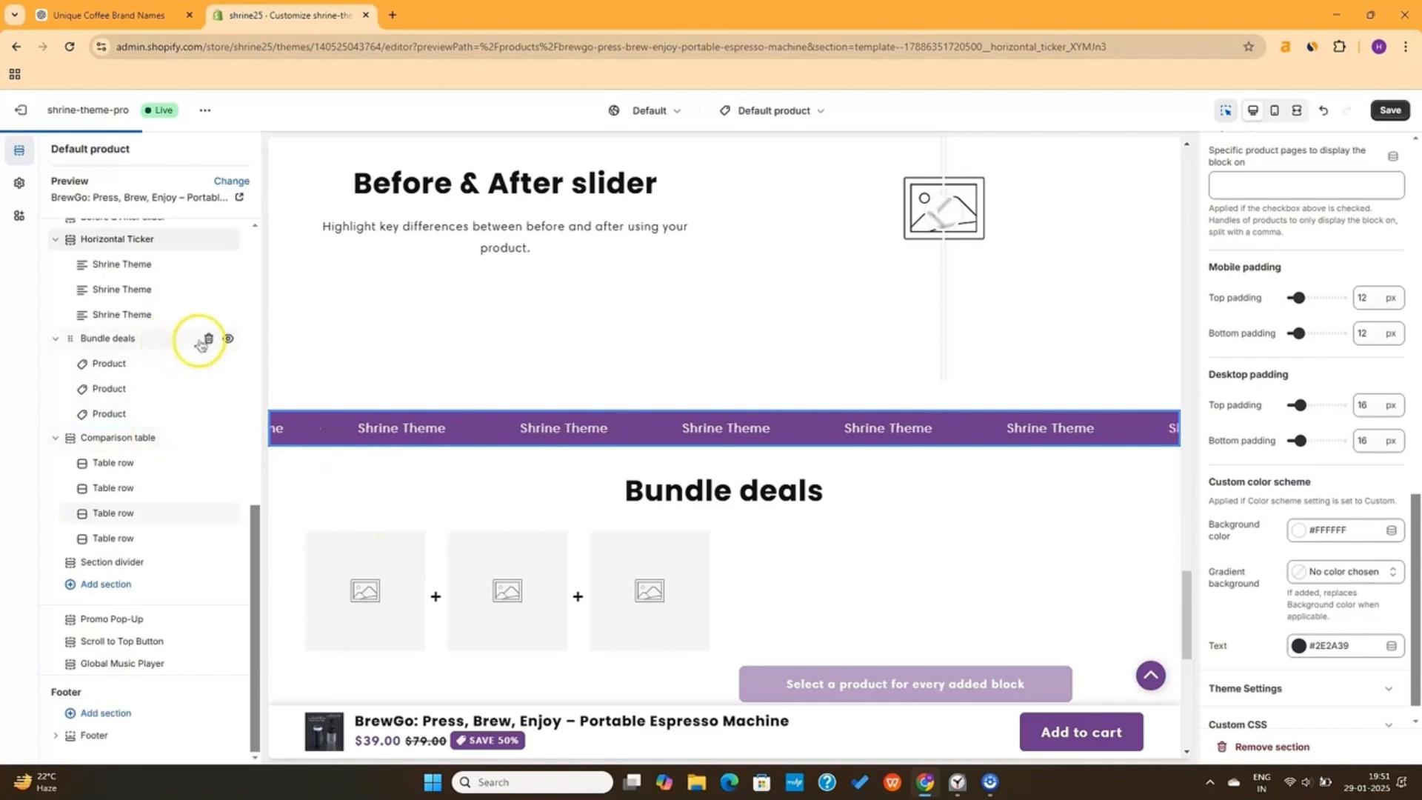
pyautogui.click(208, 339)
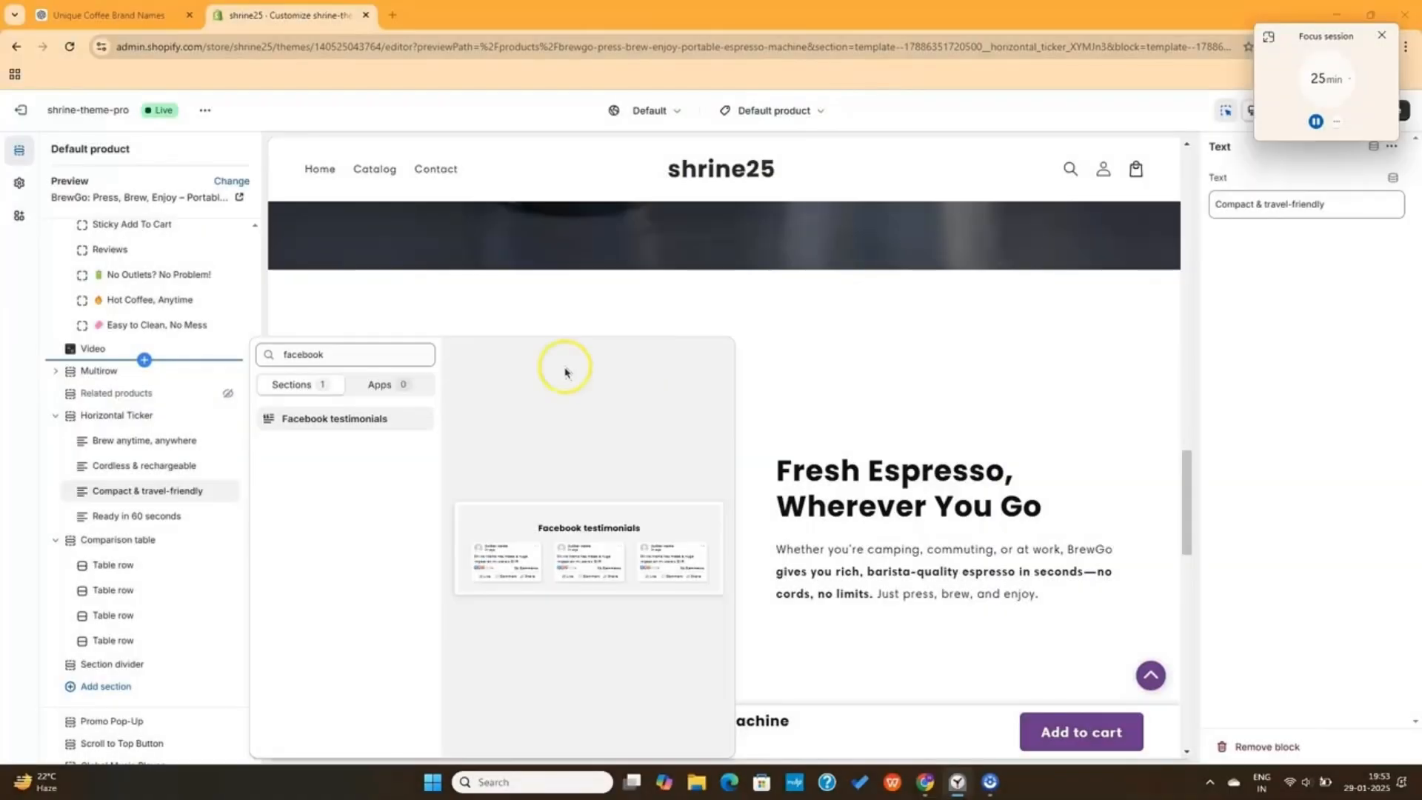
# - Add a Facebook testimonials section directly below the Video section, with the heading "Customer Reviews"
pyautogui.click(360, 427)
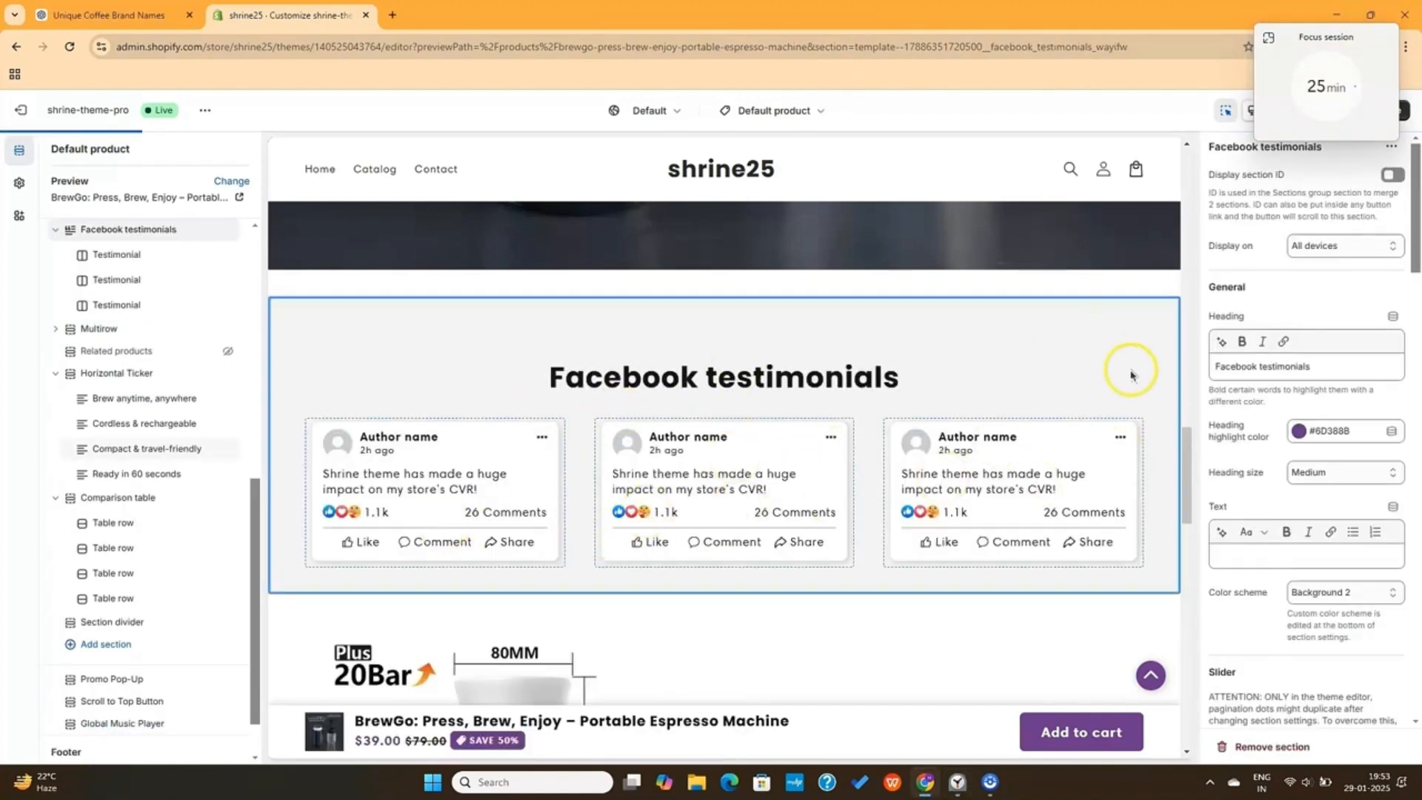
pyautogui.scroll(-5, 865, 424)
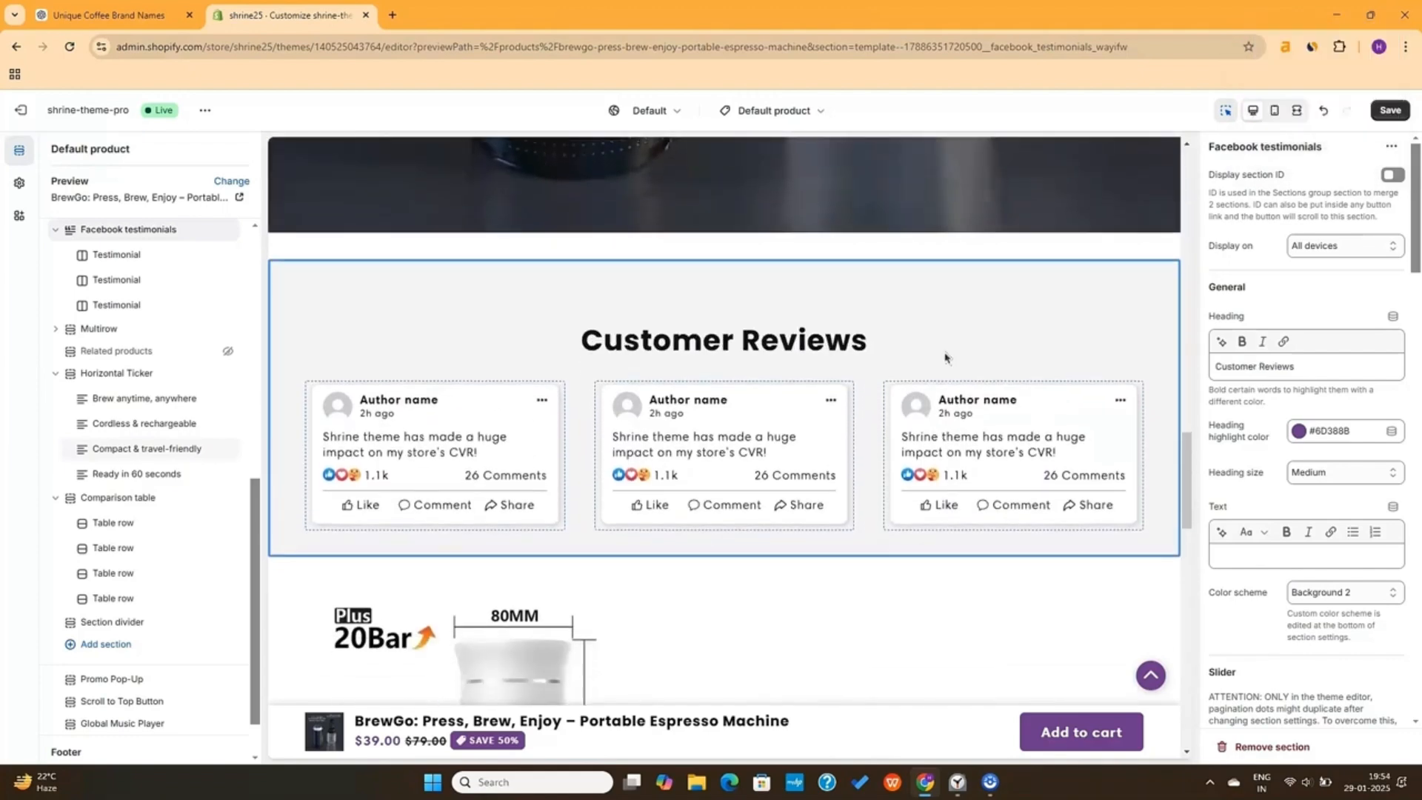
# - Review the page down to the footer on desktop and check its sections in the mobile preview
pyautogui.scroll(-10, 945, 357)
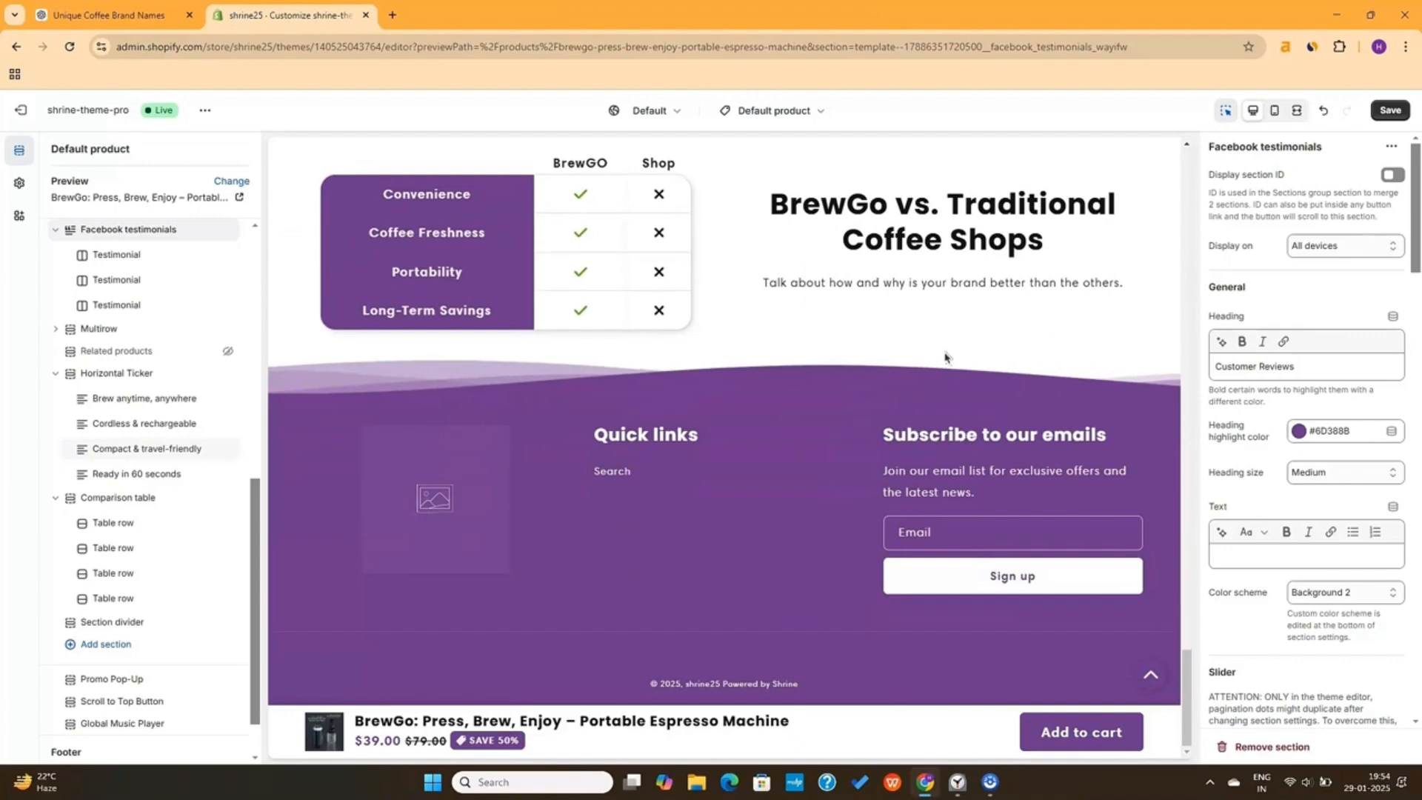
pyautogui.click(1274, 110)
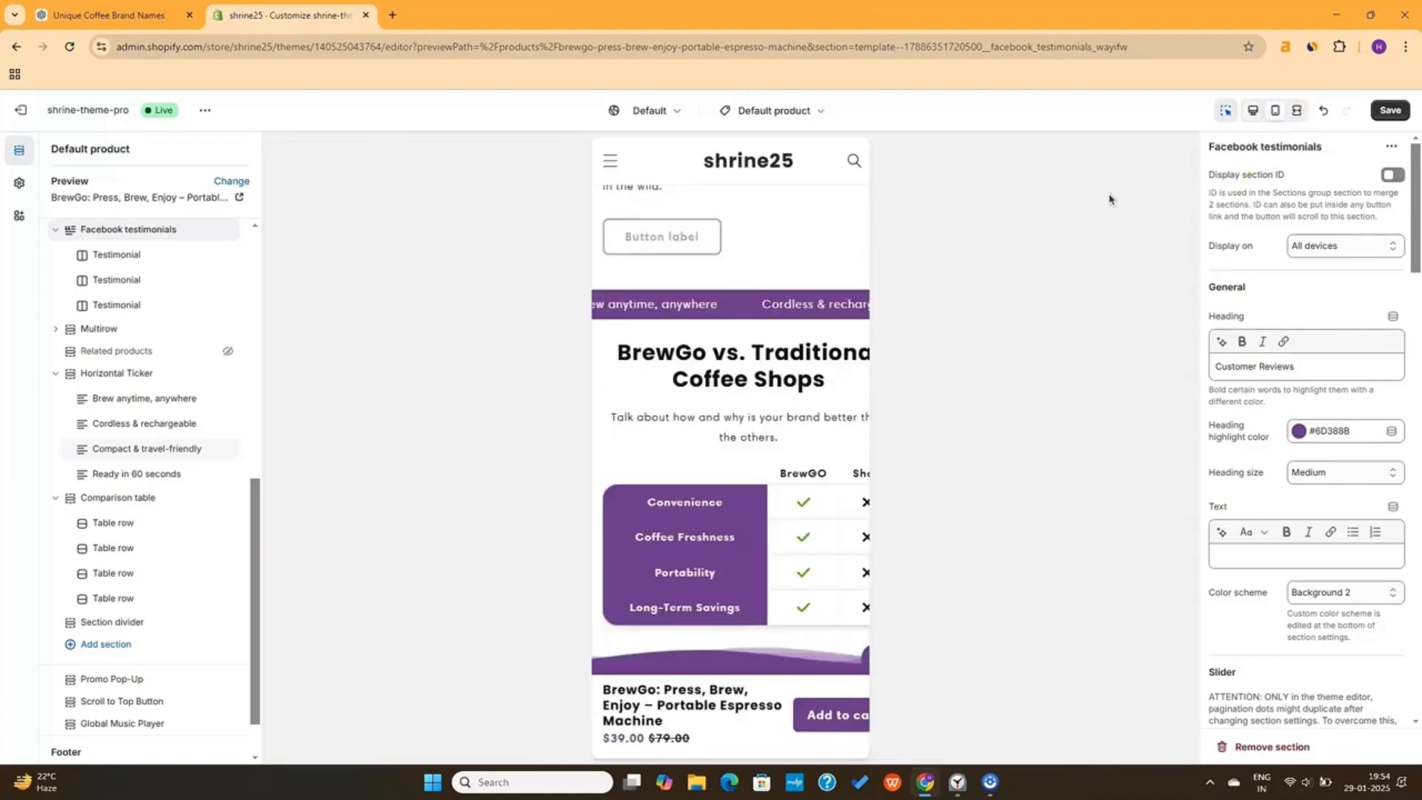
pyautogui.scroll(2, 794, 380)
pyautogui.scroll(15, 794, 380)
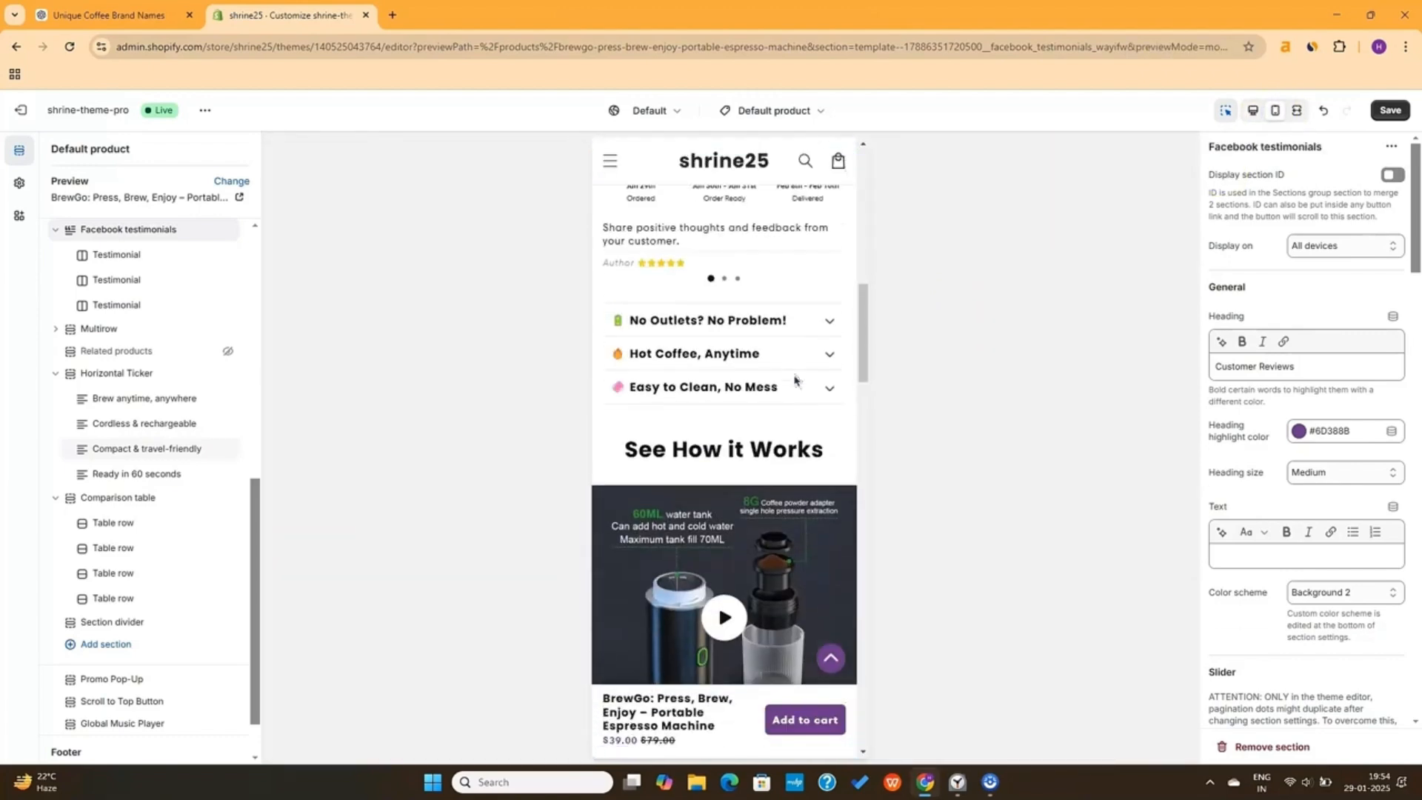
pyautogui.scroll(-15, 795, 380)
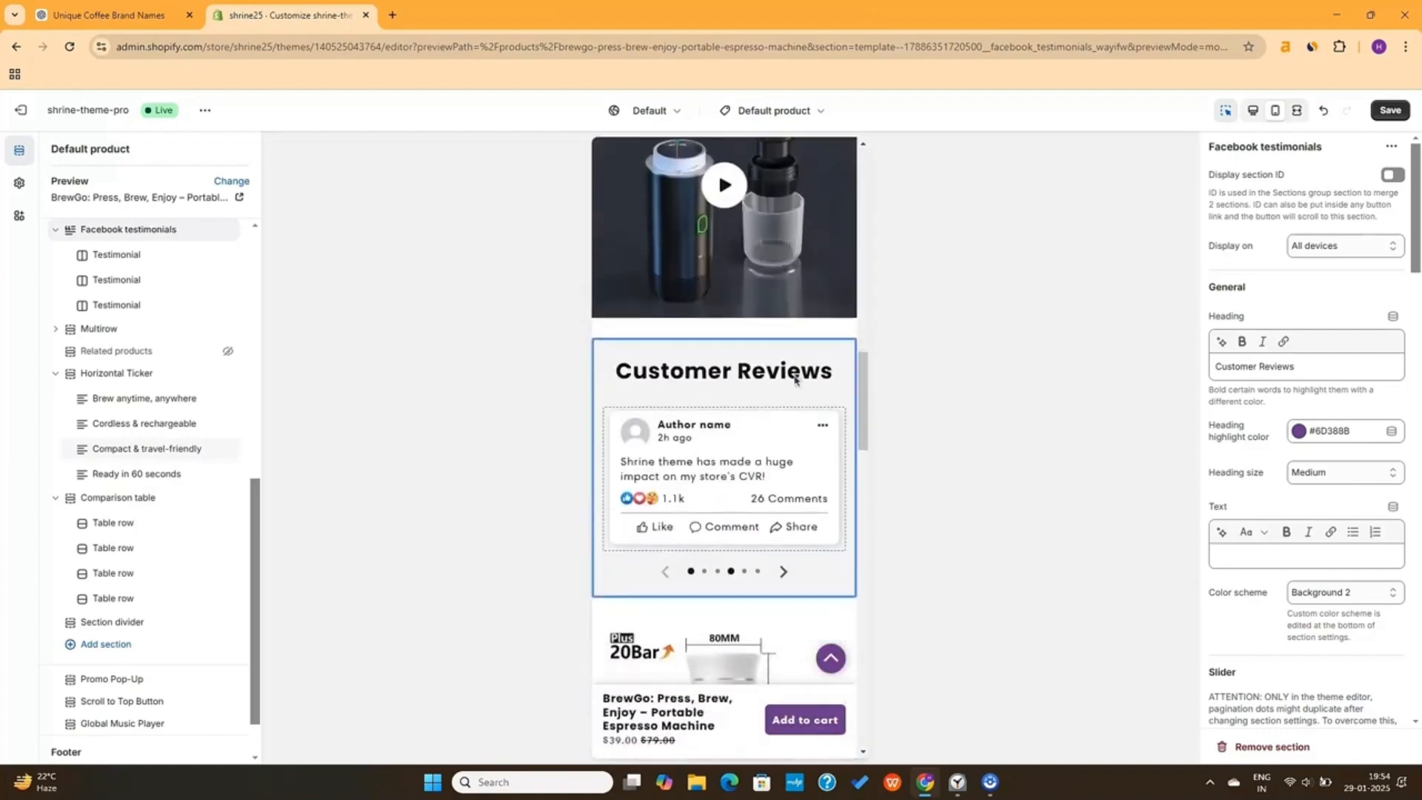
pyautogui.scroll(-5, 794, 380)
# - Return the preview to desktop view, check the page down to the footer and save the changes
pyautogui.click(1253, 110)
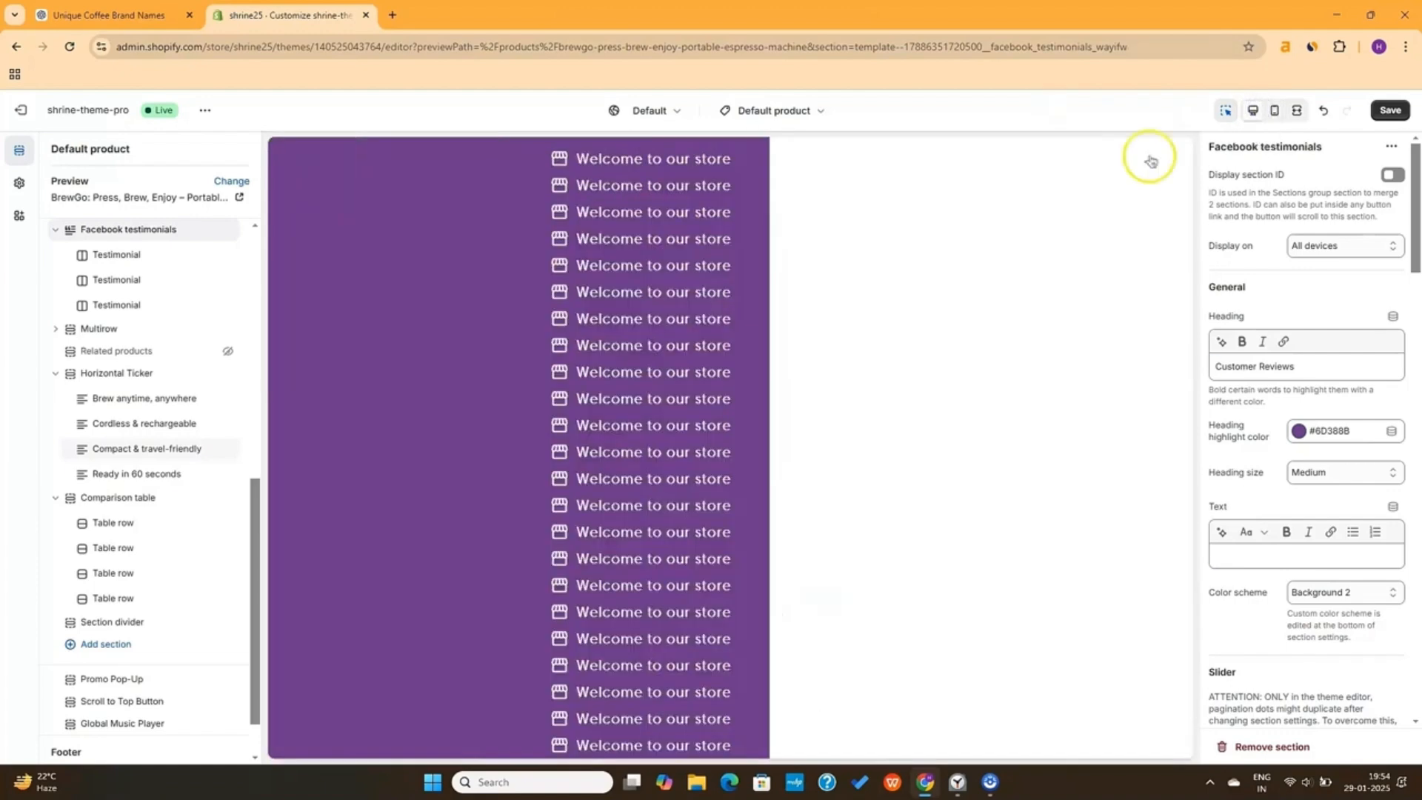
pyautogui.scroll(-5, 824, 376)
pyautogui.scroll(-15, 824, 376)
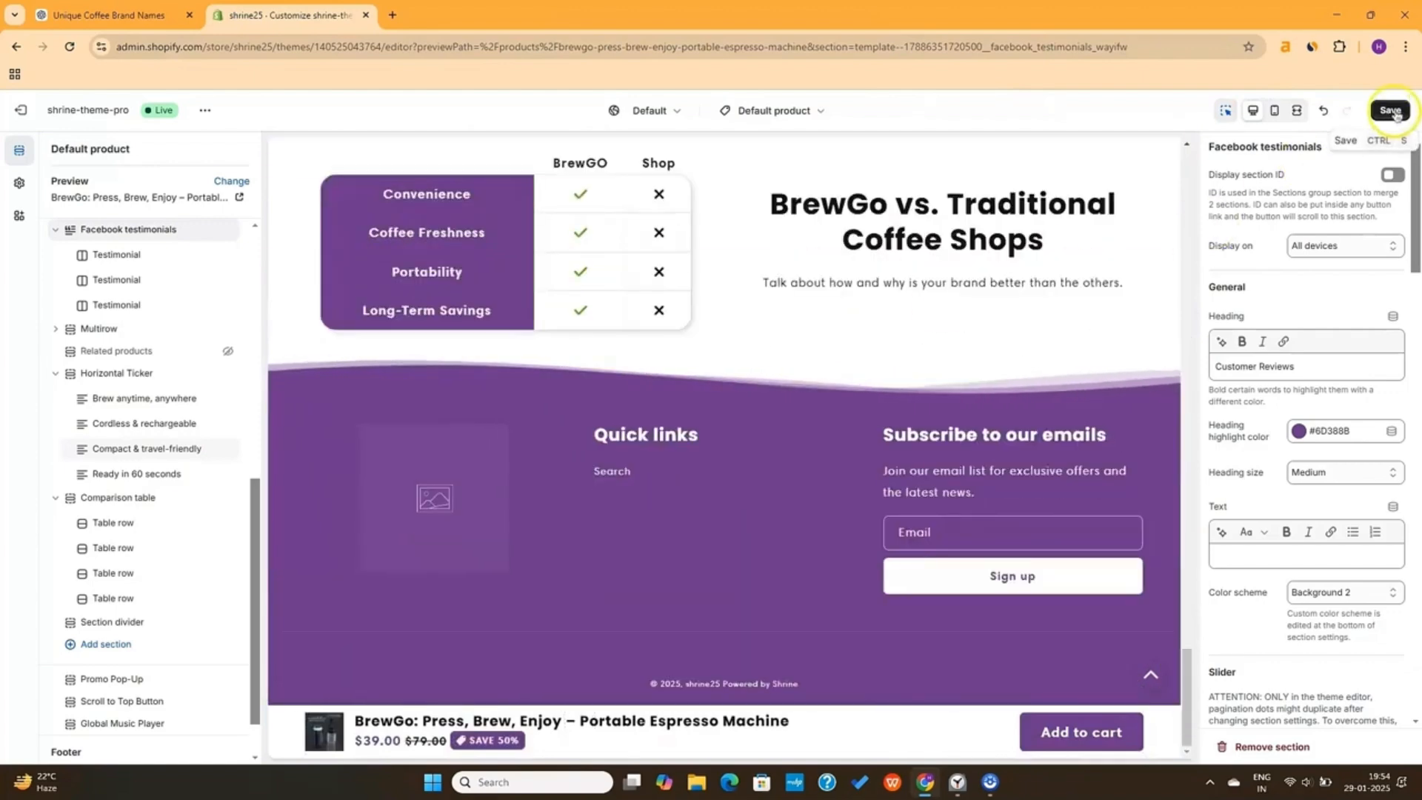
pyautogui.click(1390, 110)
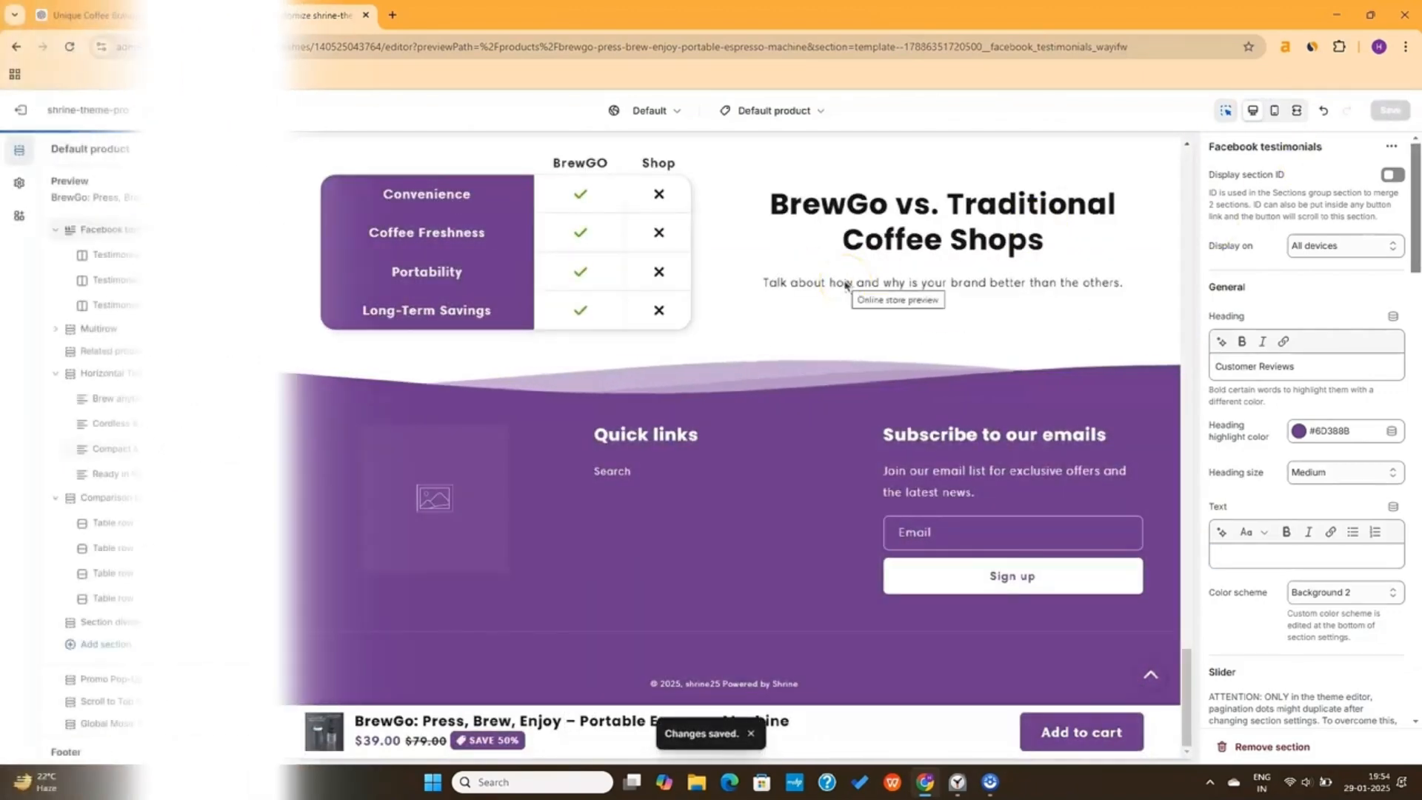